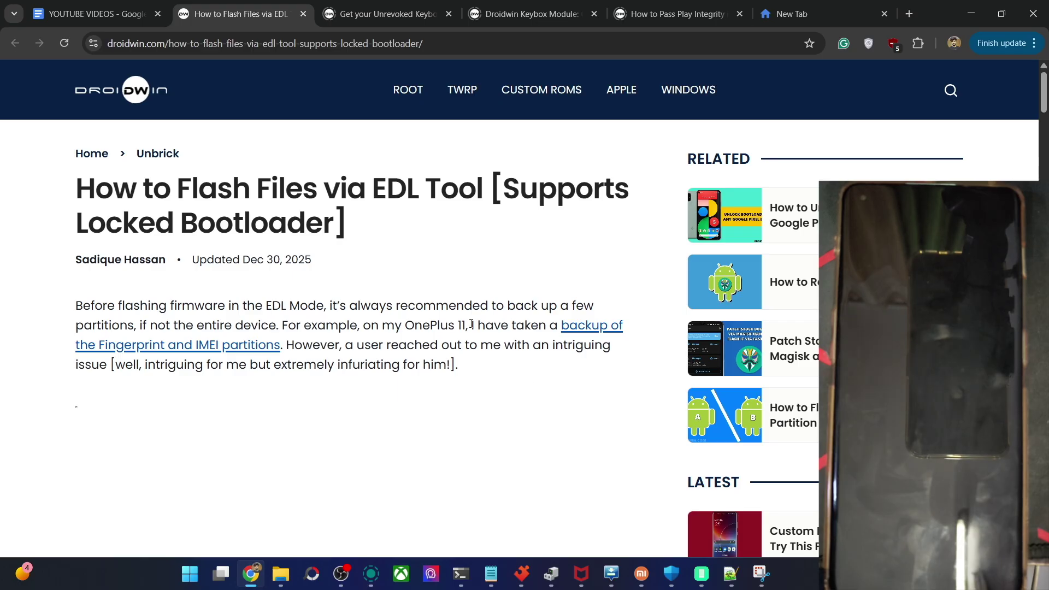
# Review the title of the EDL Tool flashing article and go to its numbered instructions
pyautogui.moveTo(182, 221); pyautogui.dragTo(331, 224)
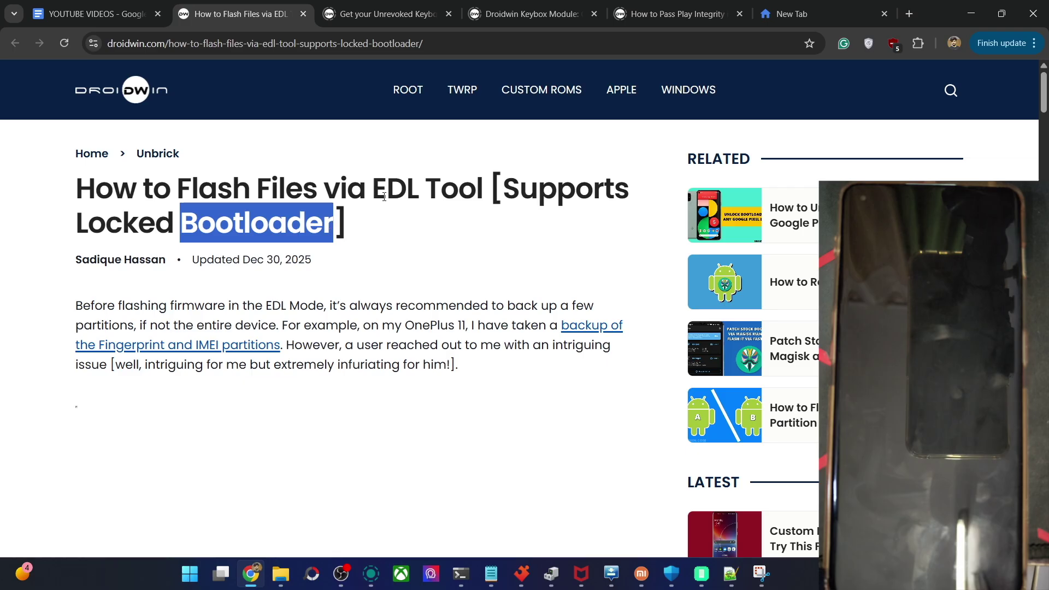
pyautogui.moveTo(373, 189); pyautogui.dragTo(484, 180)
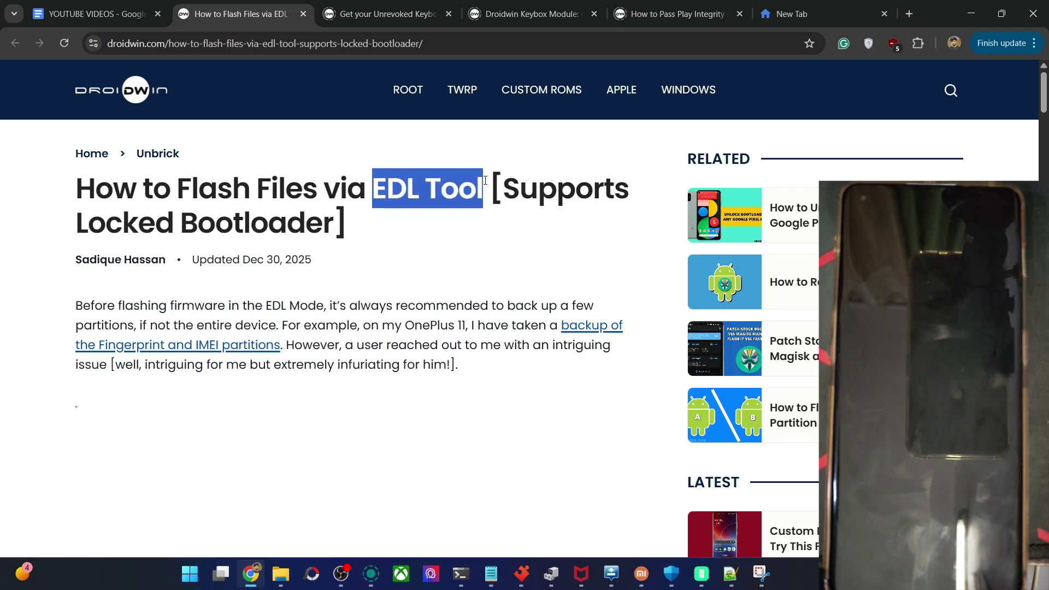
pyautogui.tripleClick(226, 203)
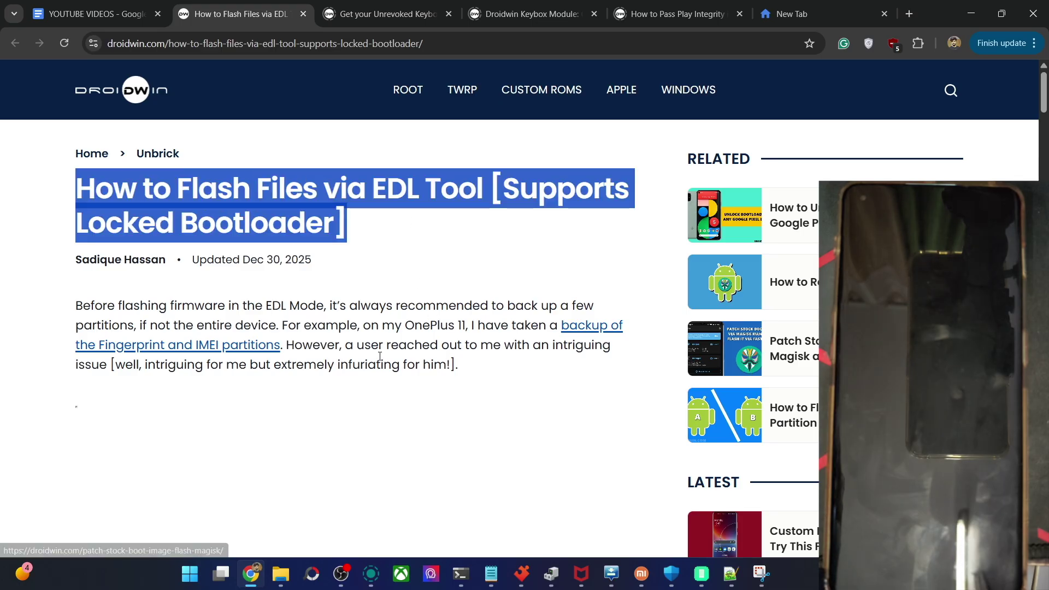
pyautogui.click(396, 321)
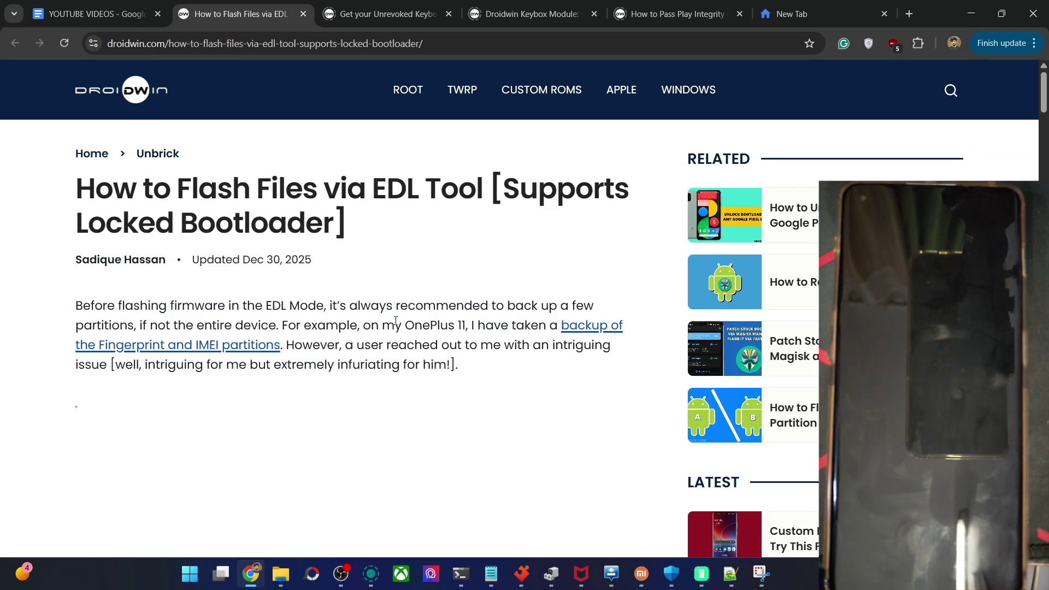
pyautogui.moveTo(1044, 97); pyautogui.dragTo(1044, 178)
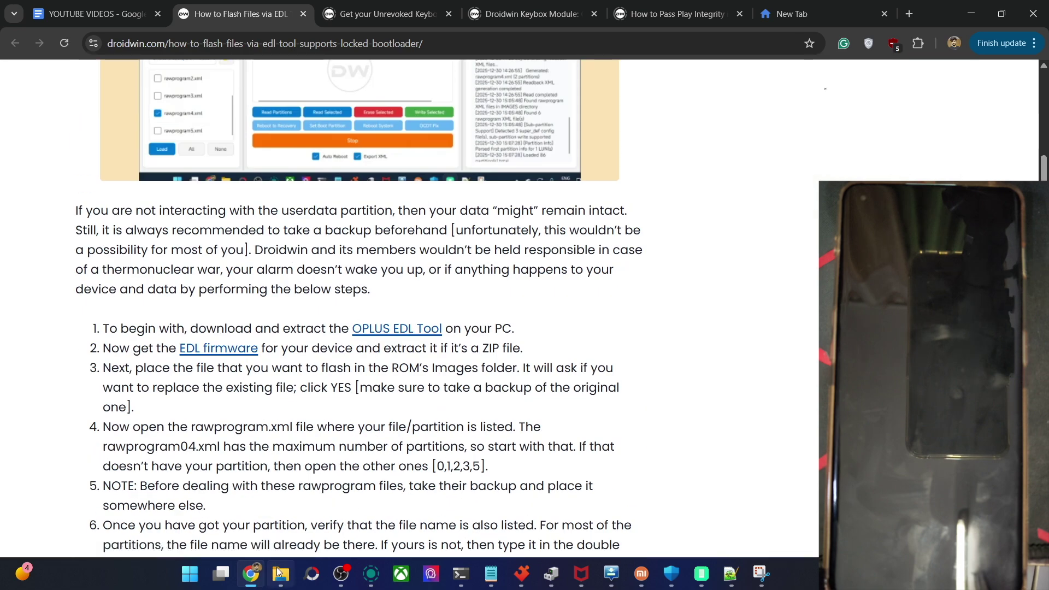
# Switch to File Explorer and review the extracted OplusEDLTool_release_v3.0.2 files against the article's first instructions
pyautogui.click(285, 574)
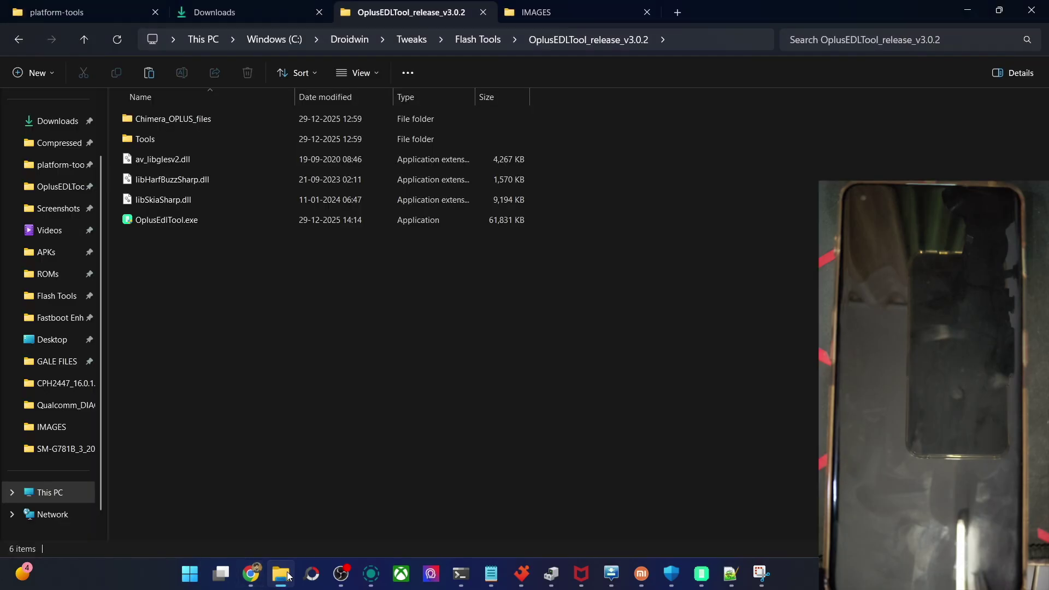
pyautogui.moveTo(664, 362); pyautogui.dragTo(372, 117)
pyautogui.click(314, 397)
pyautogui.click(251, 577)
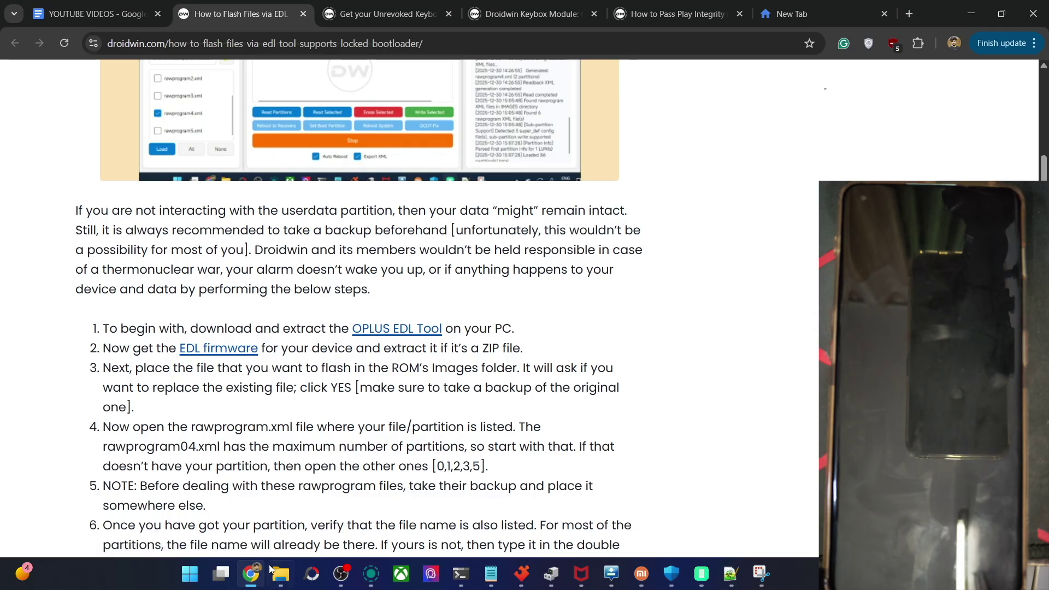
pyautogui.moveTo(280, 573)
pyautogui.click(302, 479)
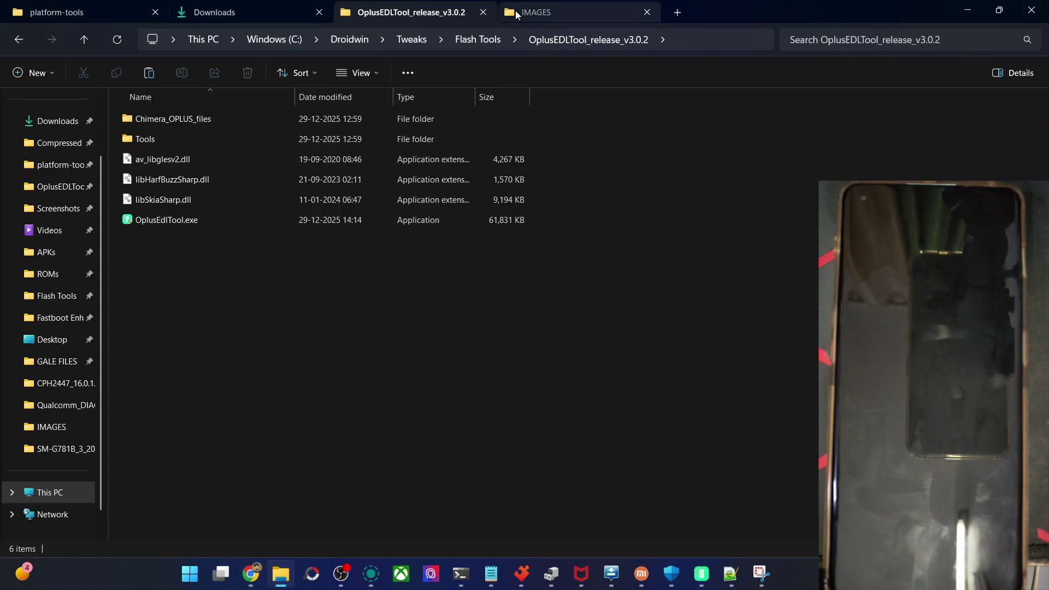
# Examine the contents of the extracted CPH2447export_11_A.09 firmware folder and its IMAGES subfolder
pyautogui.click(547, 12)
pyautogui.click(17, 41)
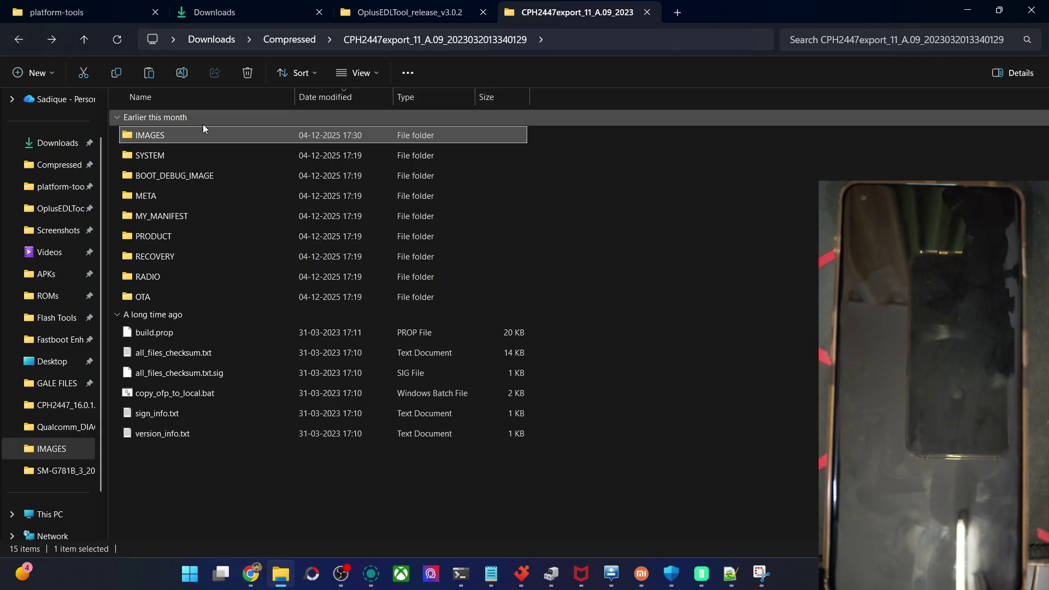
pyautogui.moveTo(686, 478); pyautogui.dragTo(300, 133)
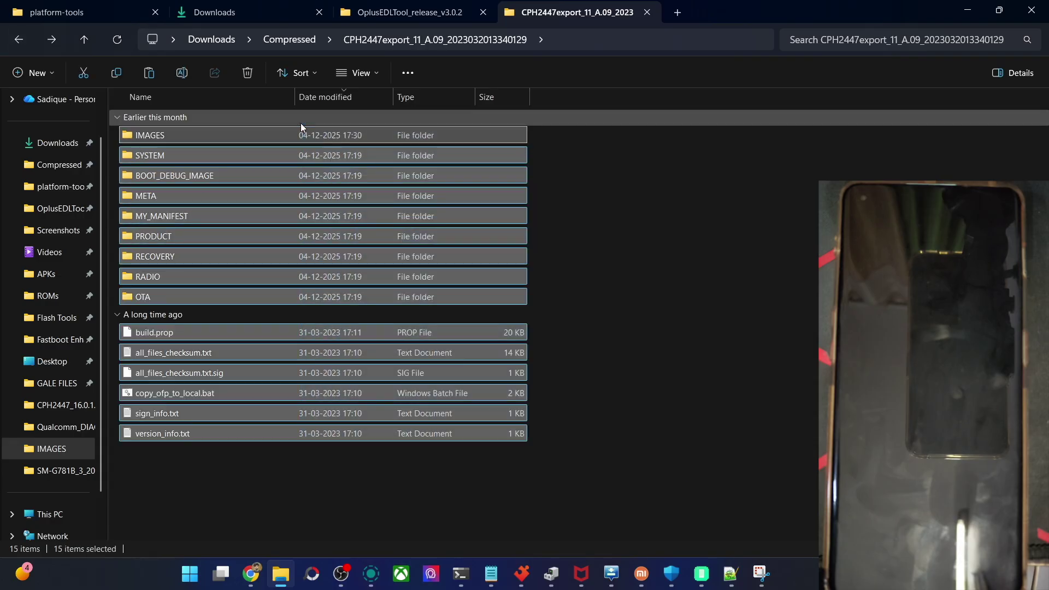
pyautogui.click(670, 508)
pyautogui.doubleClick(220, 137)
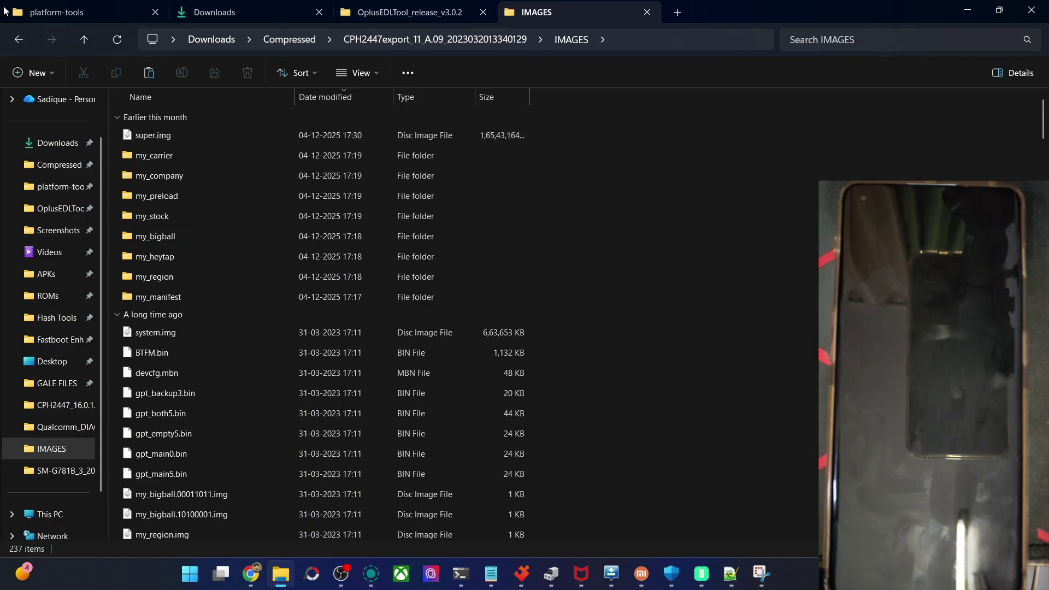
pyautogui.click(21, 38)
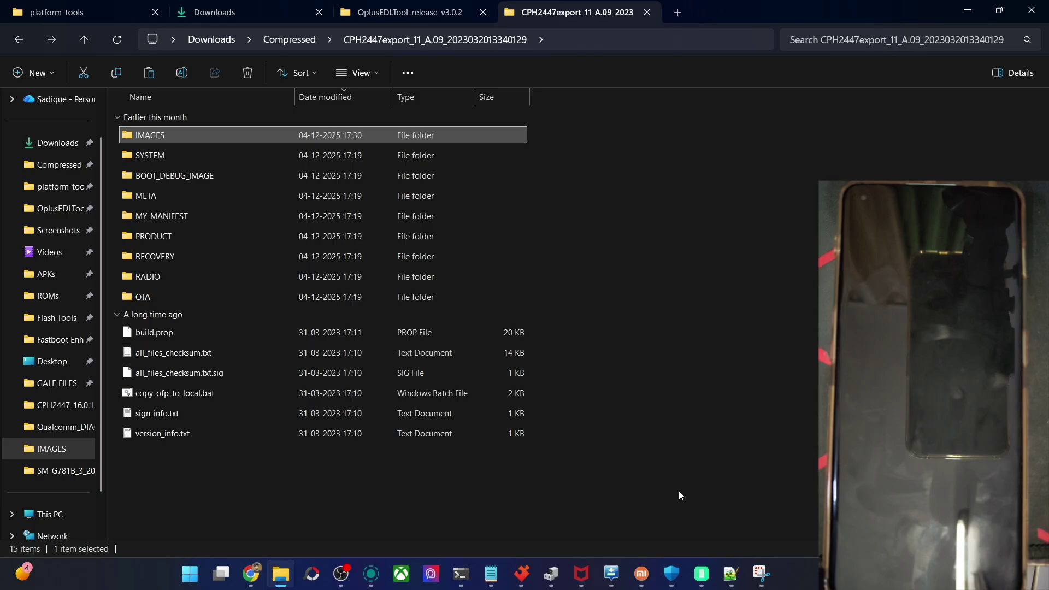
pyautogui.moveTo(683, 497); pyautogui.dragTo(347, 126)
pyautogui.click(323, 517)
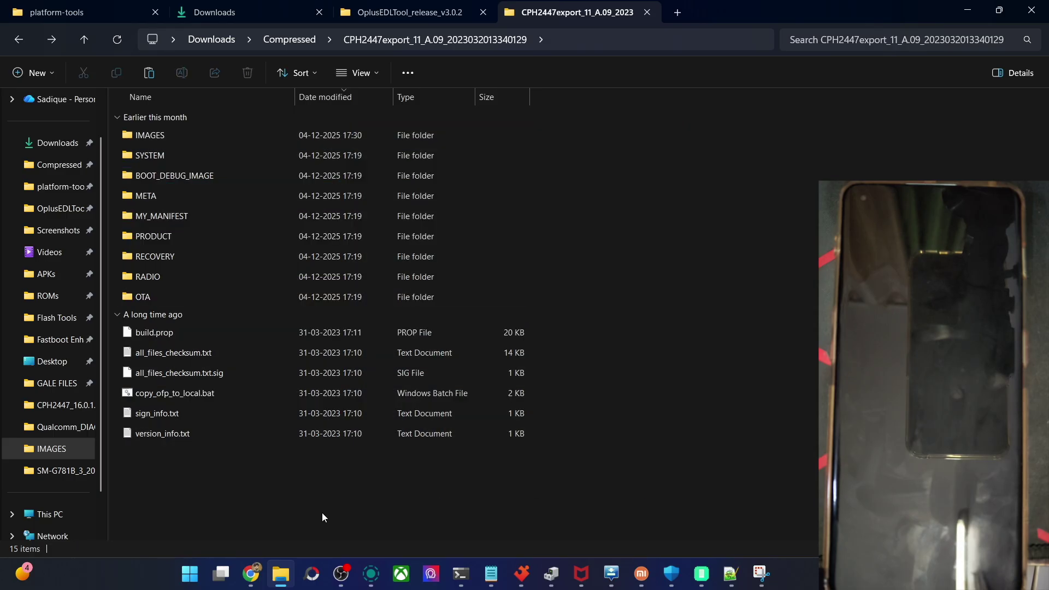
# Check the article's instruction about the ROM's Images folder, and select boot_a.img and boot_b.img in the Downloads folder
pyautogui.click(250, 574)
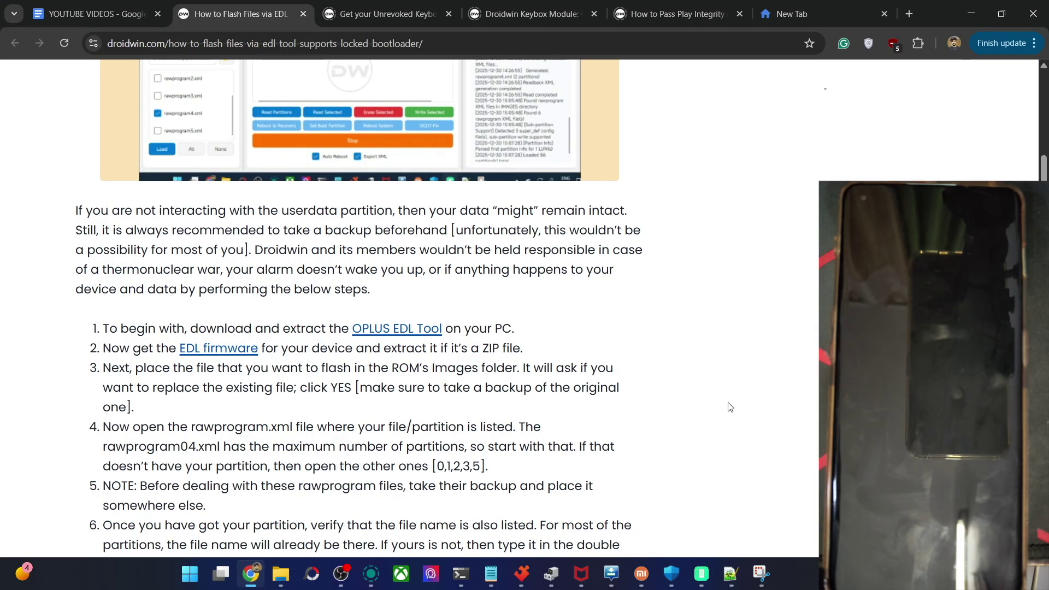
pyautogui.doubleClick(447, 368)
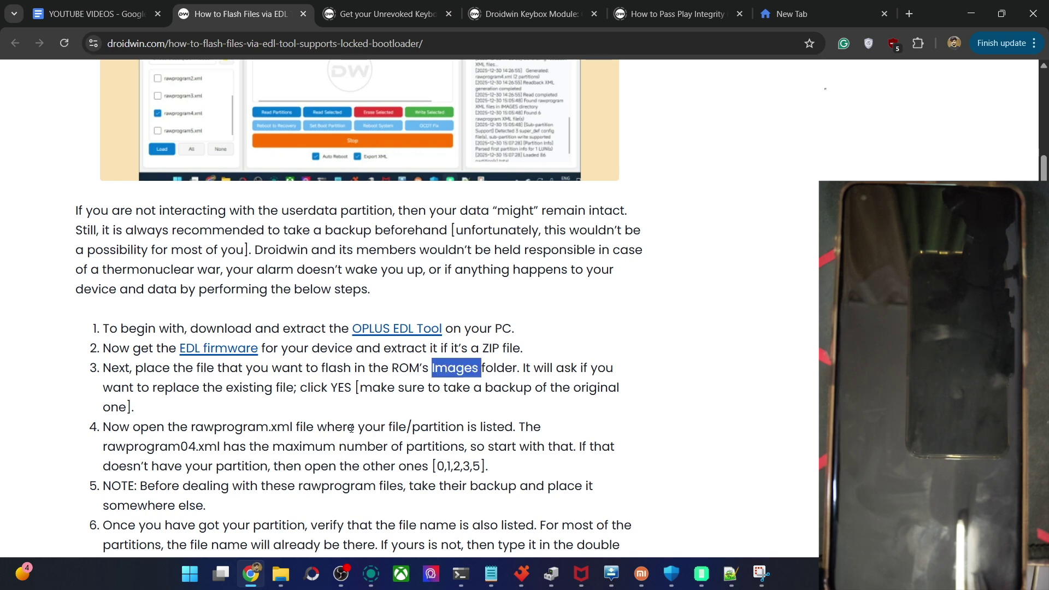
pyautogui.click(280, 574)
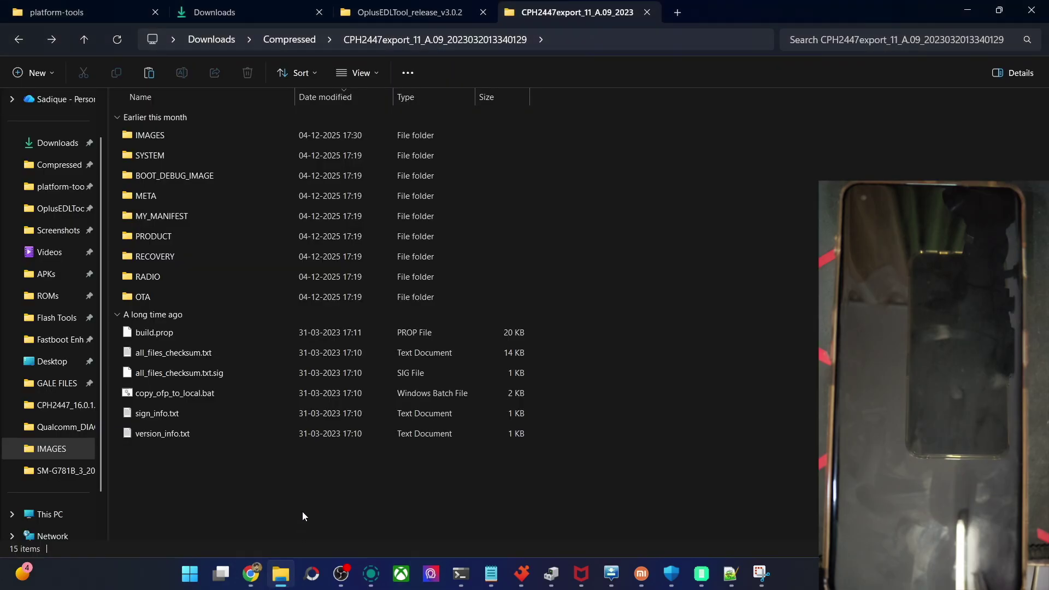
pyautogui.click(276, 10)
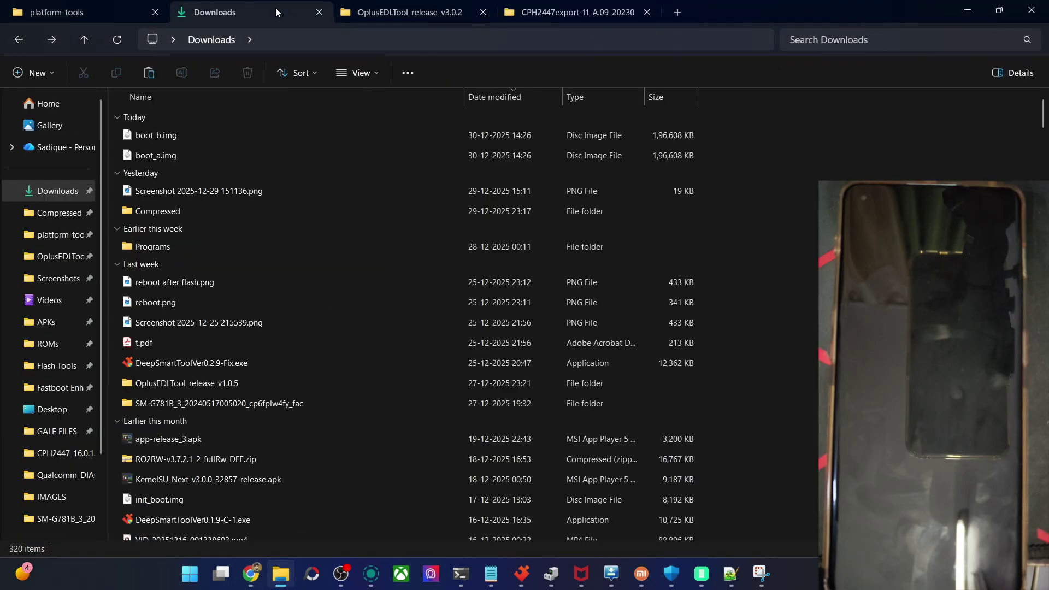
pyautogui.click(186, 153)
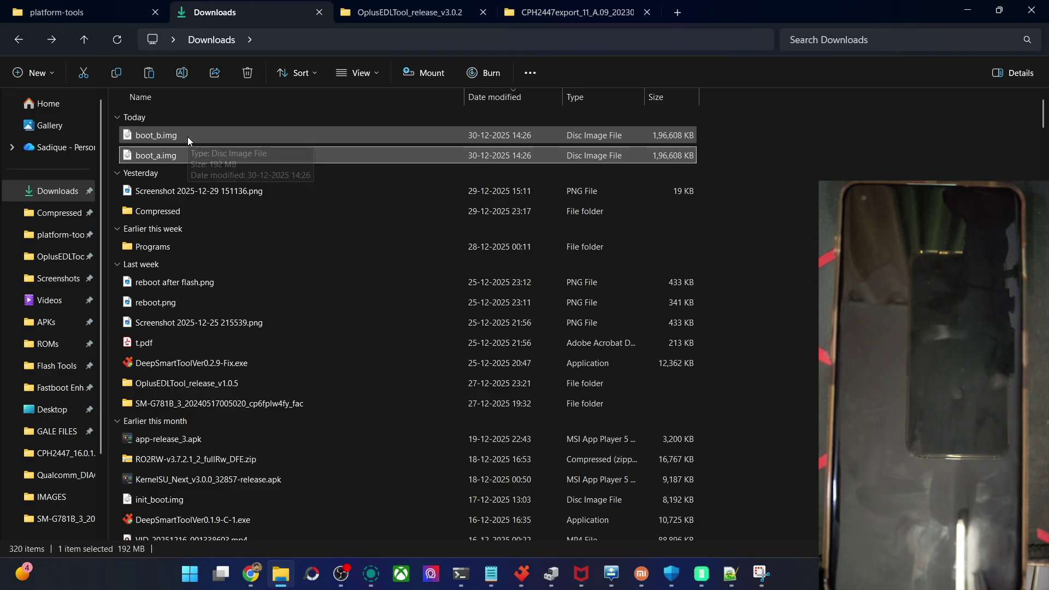
pyautogui.keyDown('ctrl'); pyautogui.click(188, 137); pyautogui.keyUp('ctrl')
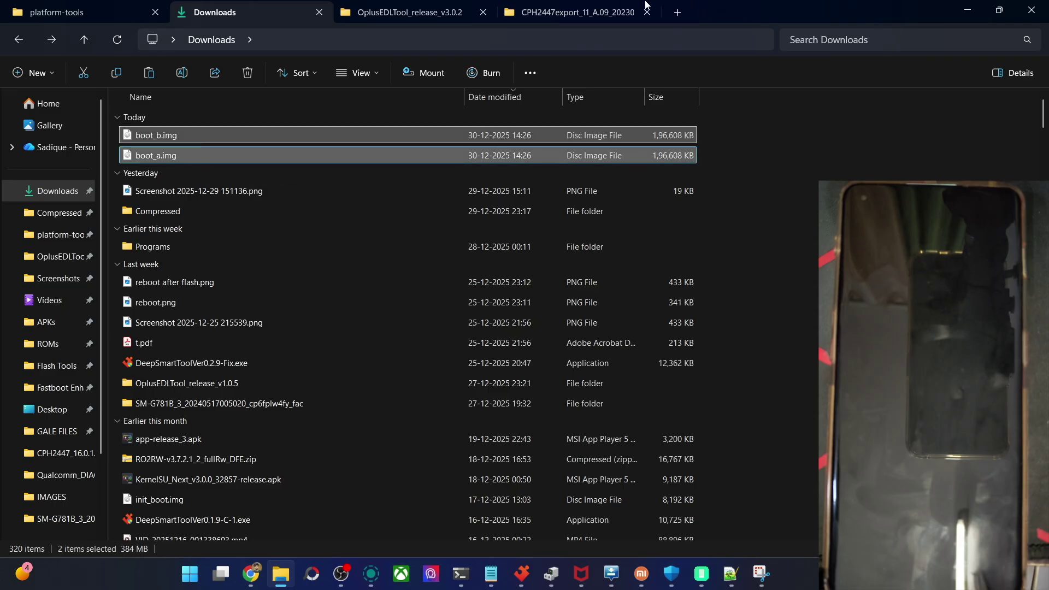
# Open the firmware's IMAGES folder and locate the stock boot.img file
pyautogui.click(574, 12)
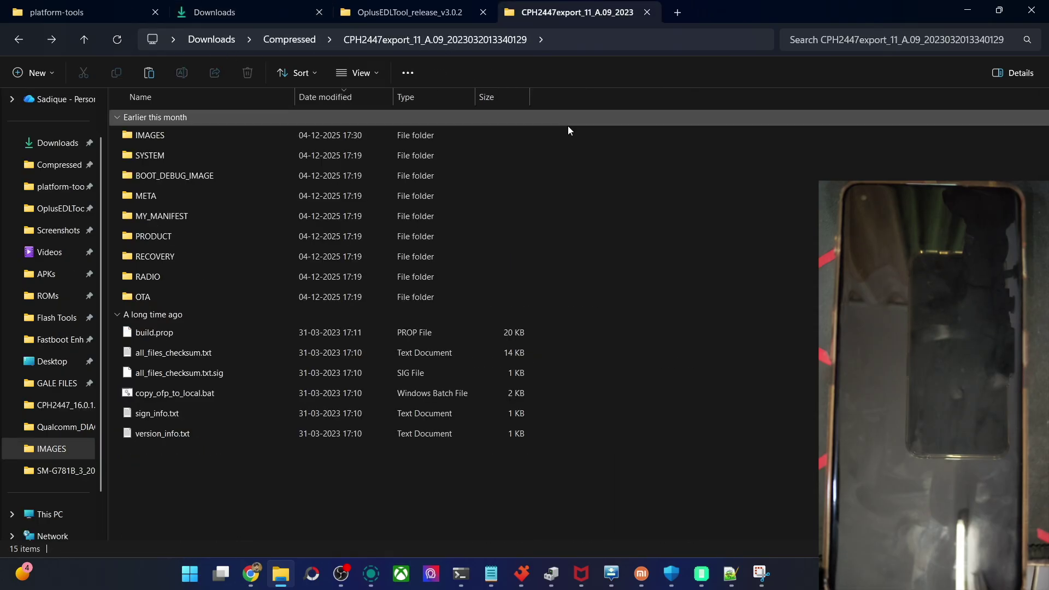
pyautogui.click(325, 140)
pyautogui.doubleClick(324, 139)
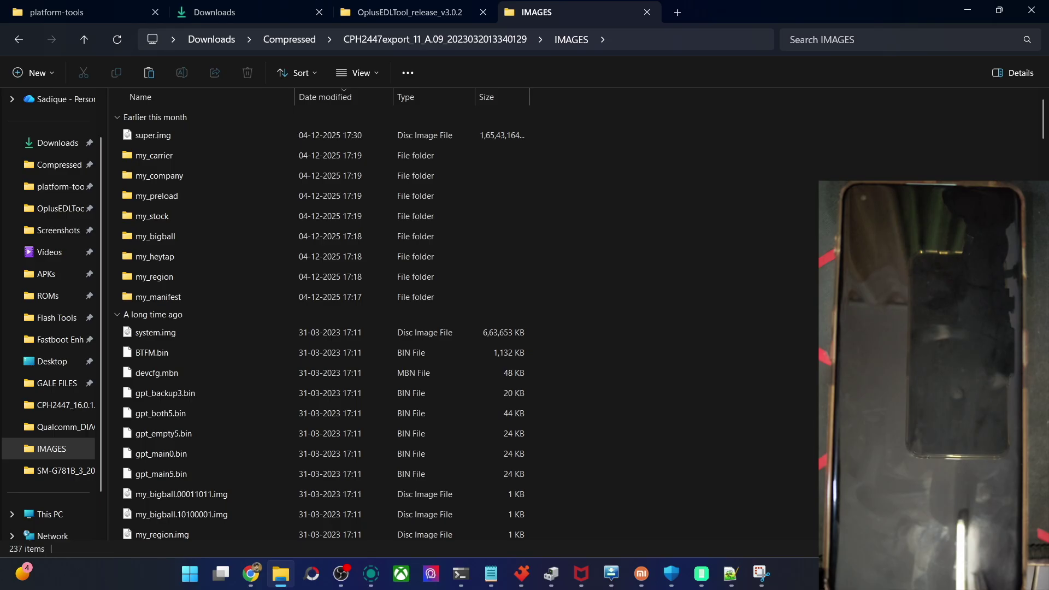
pyautogui.press('b')
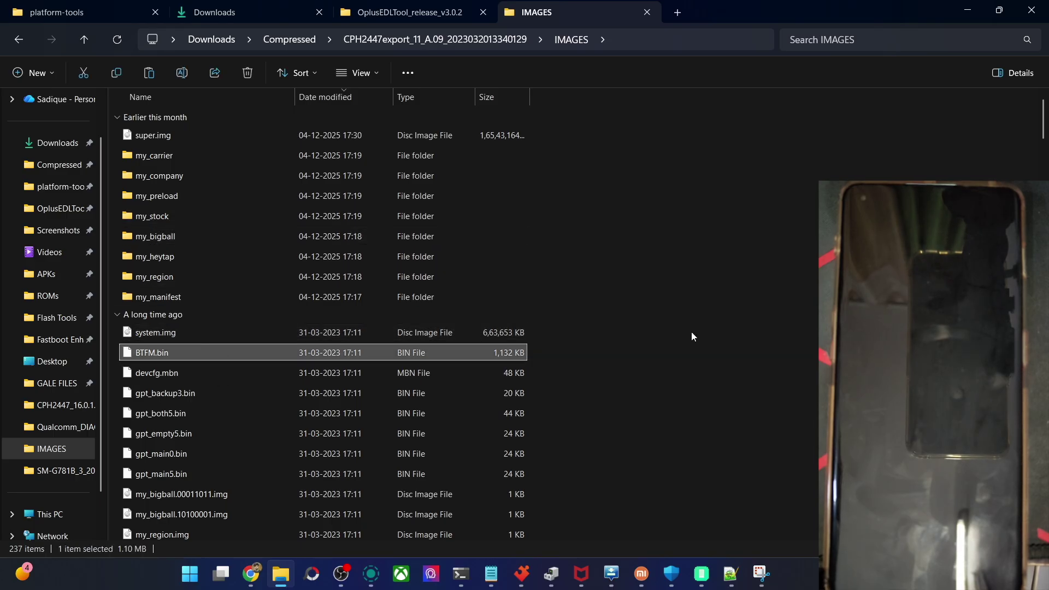
pyautogui.moveTo(1042, 117); pyautogui.dragTo(1041, 315)
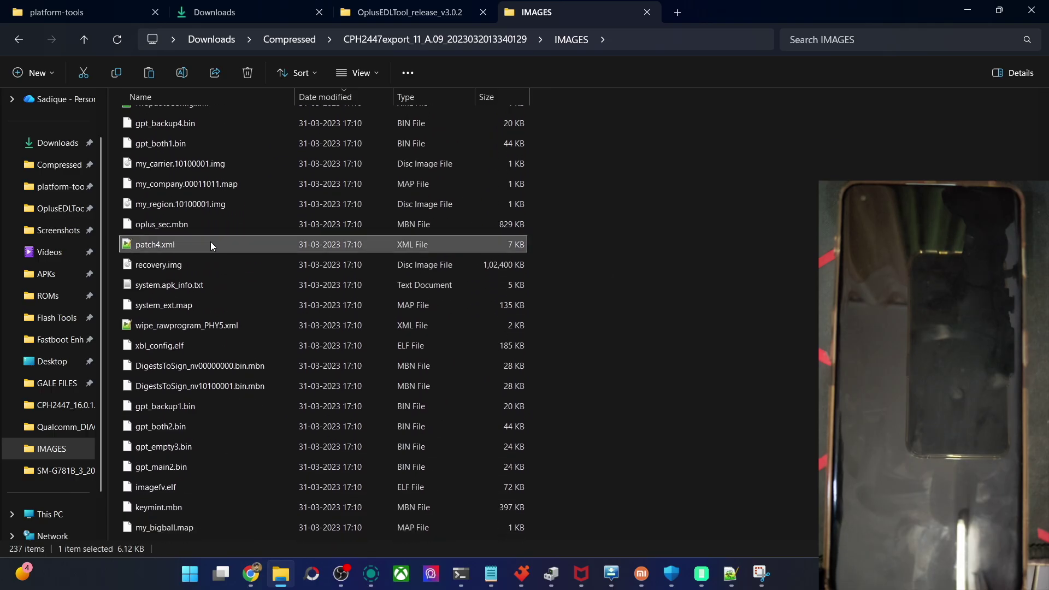
pyautogui.write('boot')
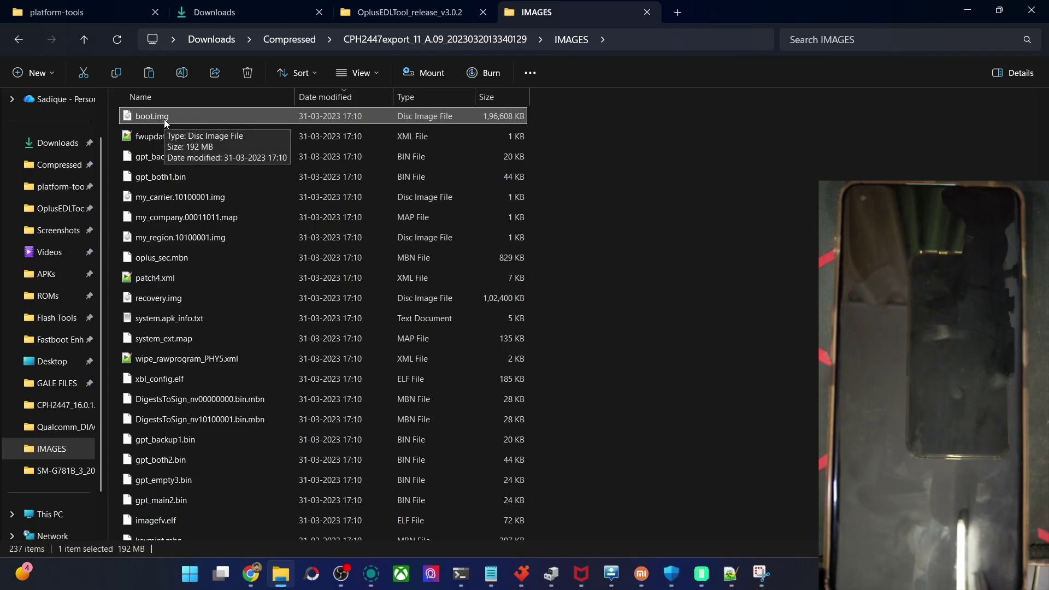
# Copy boot_a.img and boot_b.img from Downloads into the firmware's IMAGES folder
pyautogui.click(217, 14)
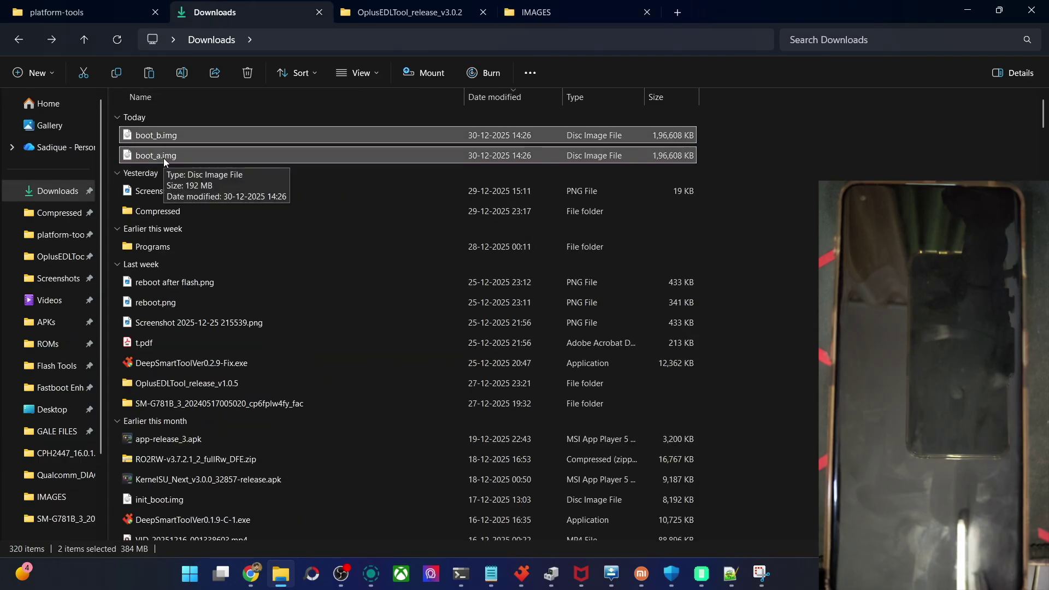
pyautogui.click(532, 12)
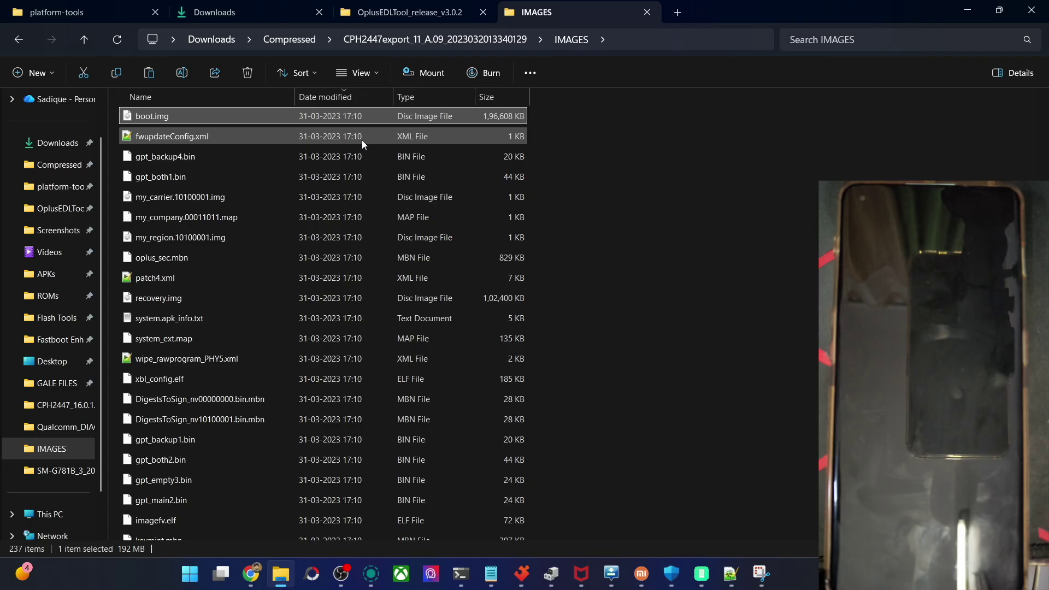
pyautogui.click(821, 157)
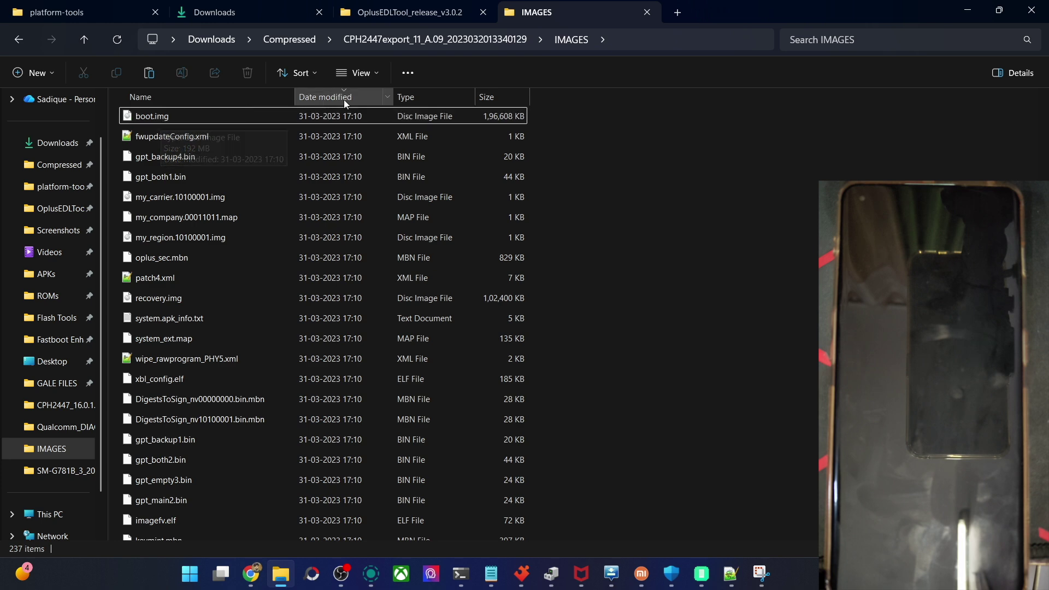
pyautogui.click(214, 12)
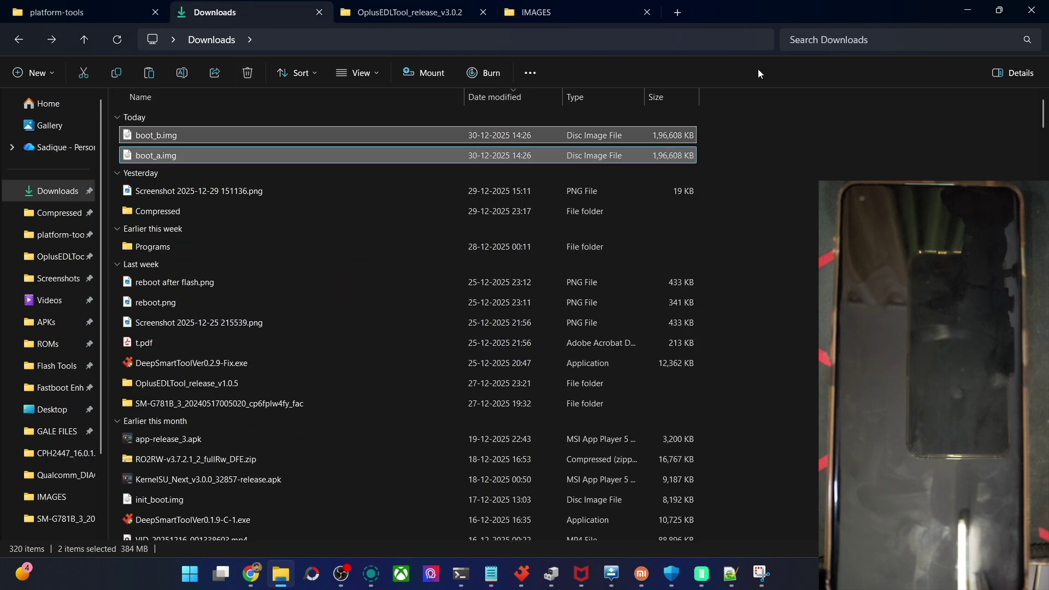
pyautogui.click(559, 12)
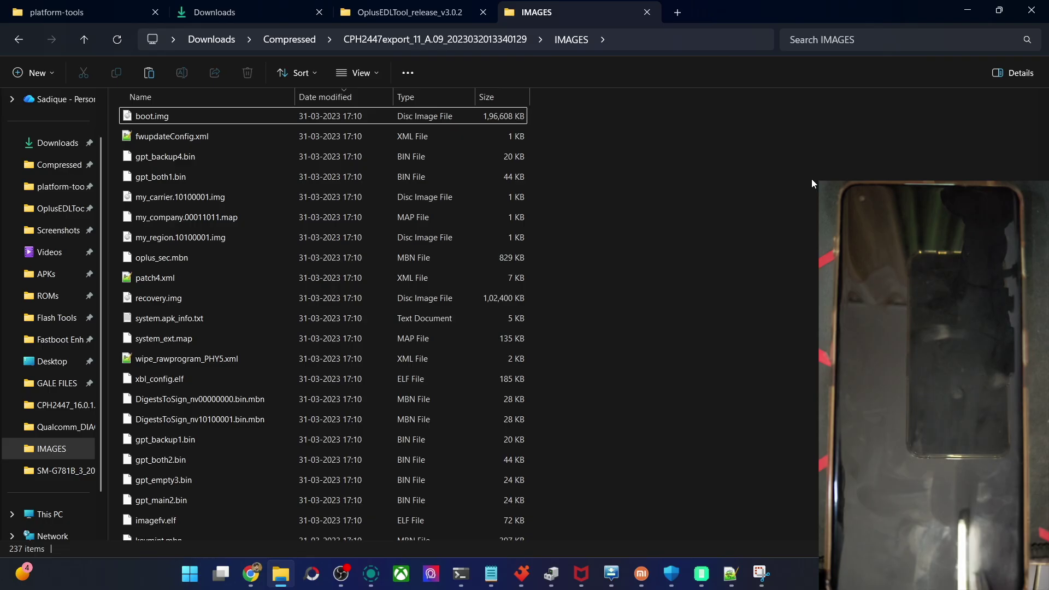
pyautogui.hotkey('ctrl', 'v')
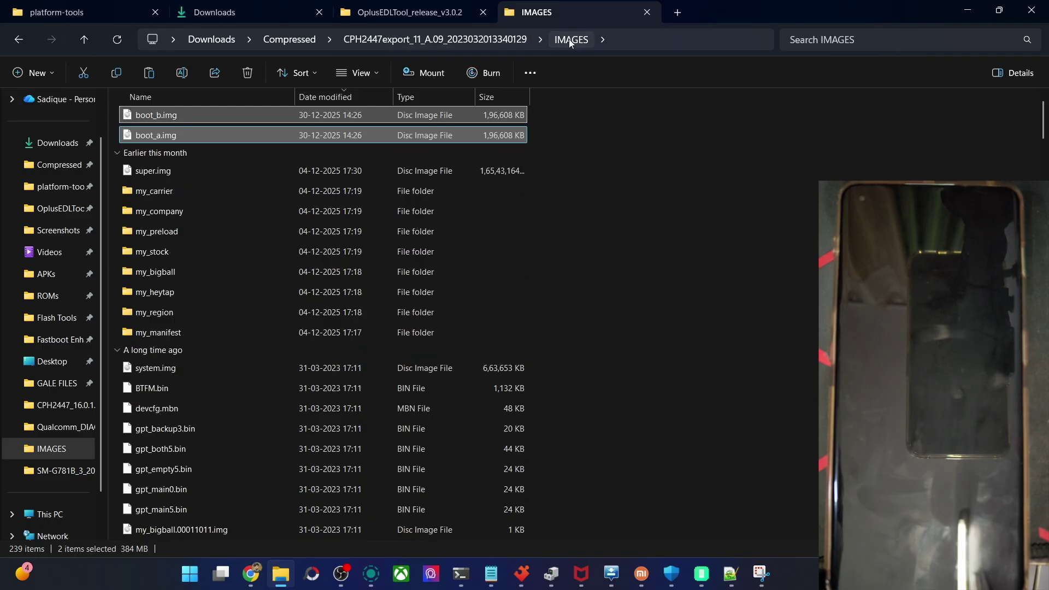
pyautogui.click(705, 140)
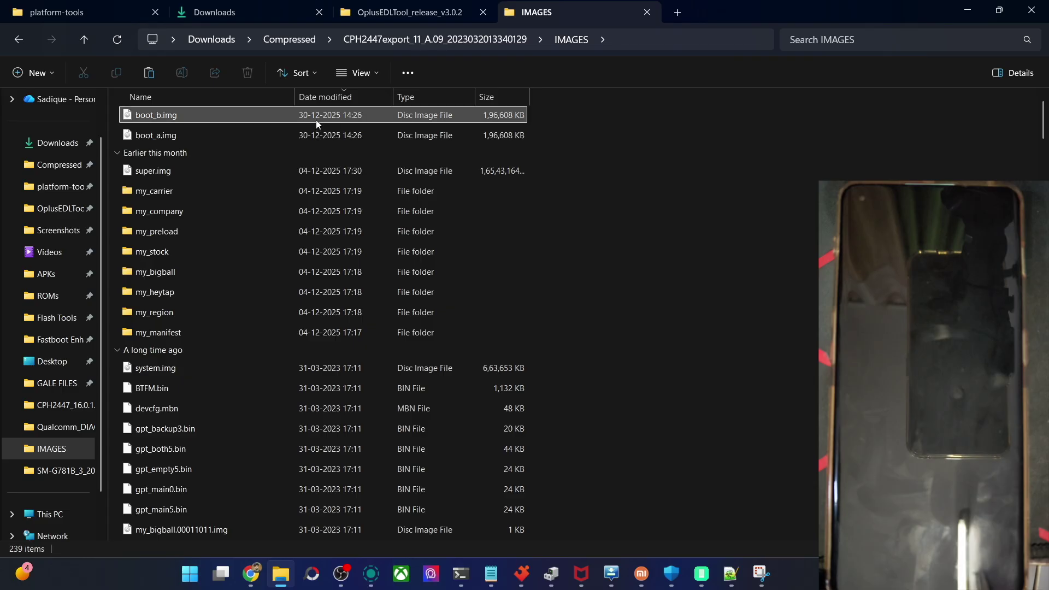
# Check the article's instructions on the rawprogram.xml files in the browser, and return to the firmware's IMAGES folder
pyautogui.click(247, 573)
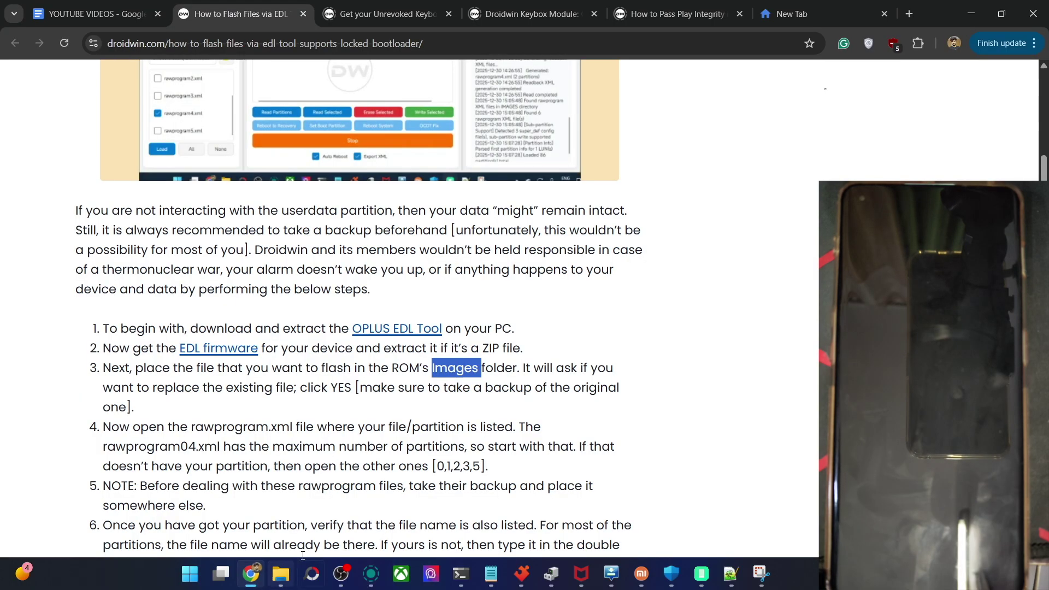
pyautogui.click(316, 505)
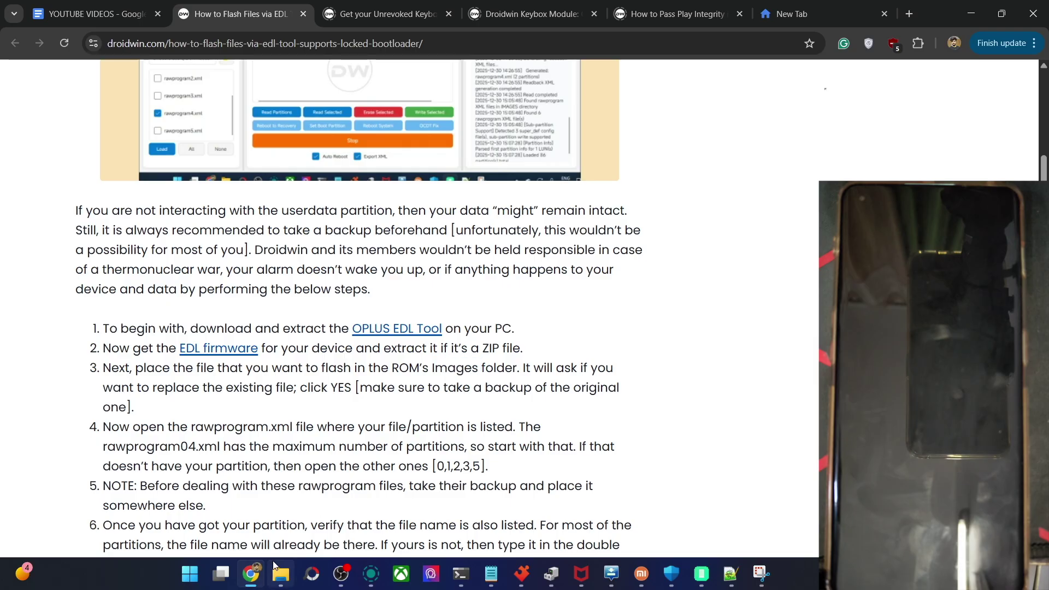
pyautogui.click(279, 581)
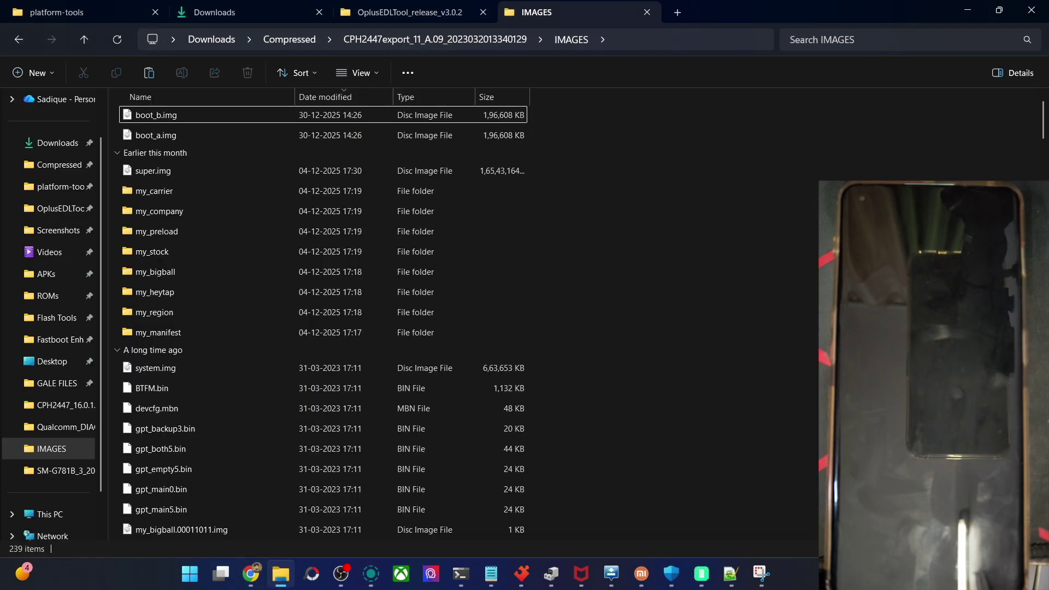
# Locate rawprogram4.xml in the IMAGES folder and open it in Notepad++
pyautogui.moveTo(1044, 123); pyautogui.dragTo(1044, 177)
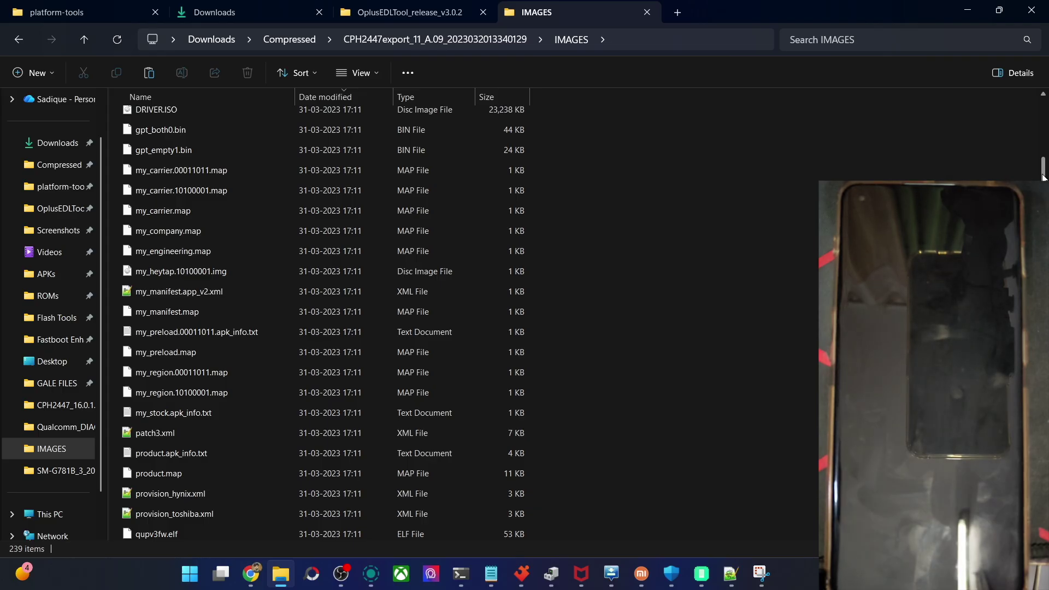
pyautogui.moveTo(1044, 177); pyautogui.dragTo(1044, 117)
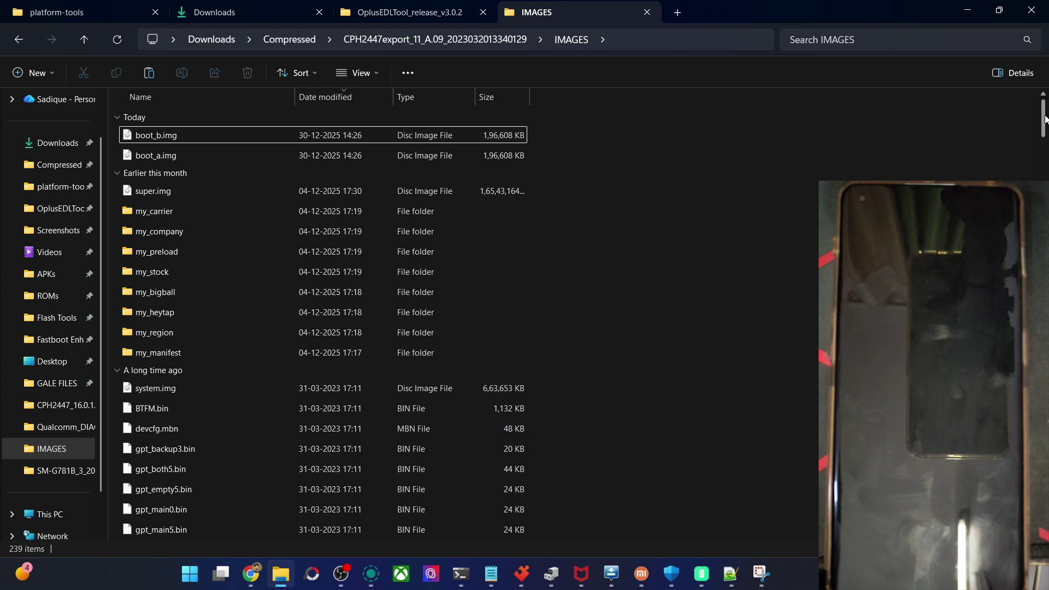
pyautogui.moveTo(1044, 118); pyautogui.dragTo(1045, 258)
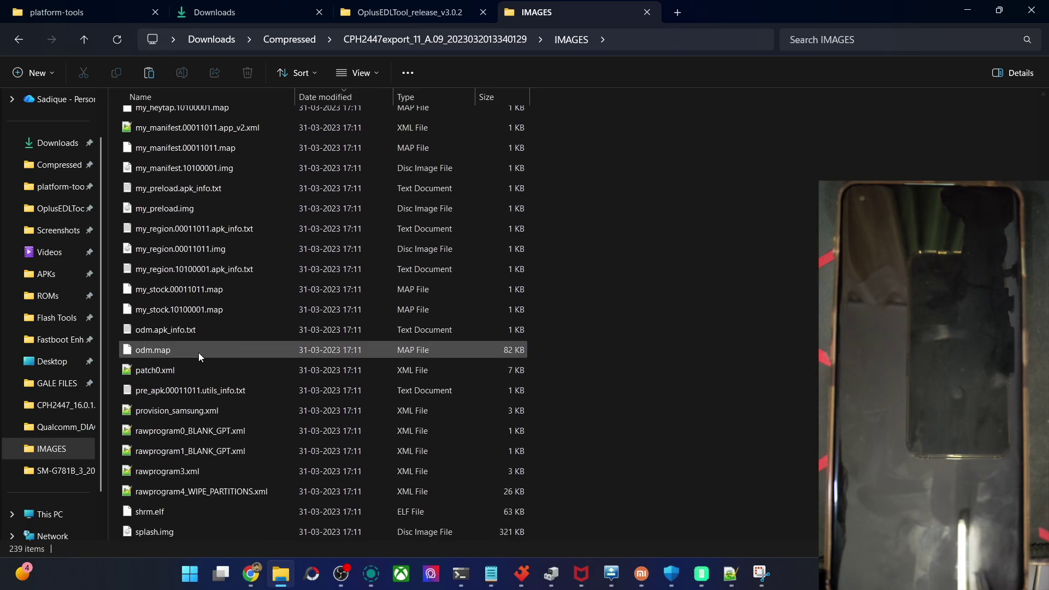
pyautogui.press('r')
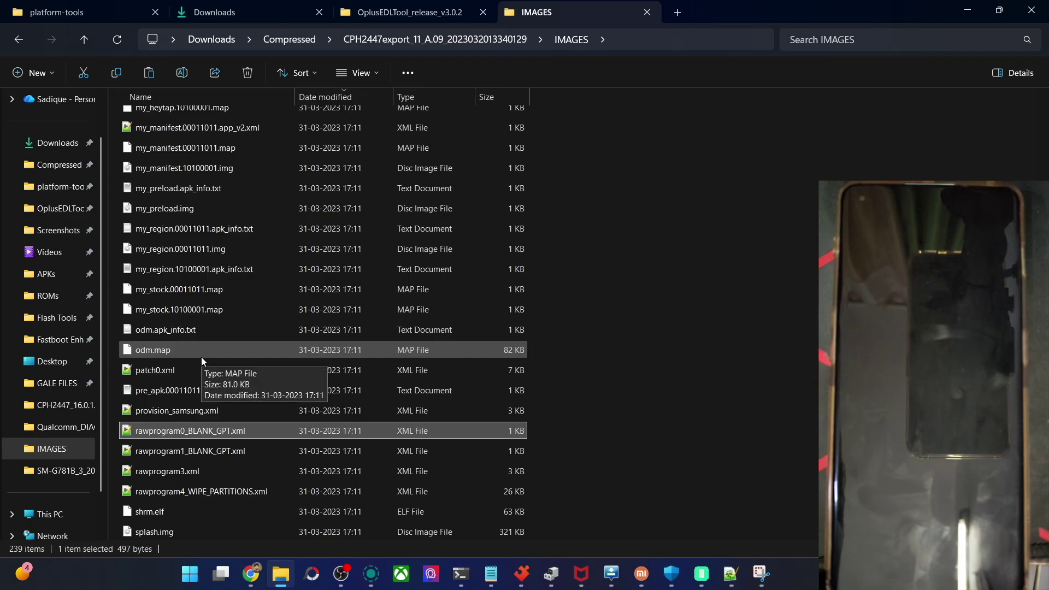
pyautogui.write('rer')
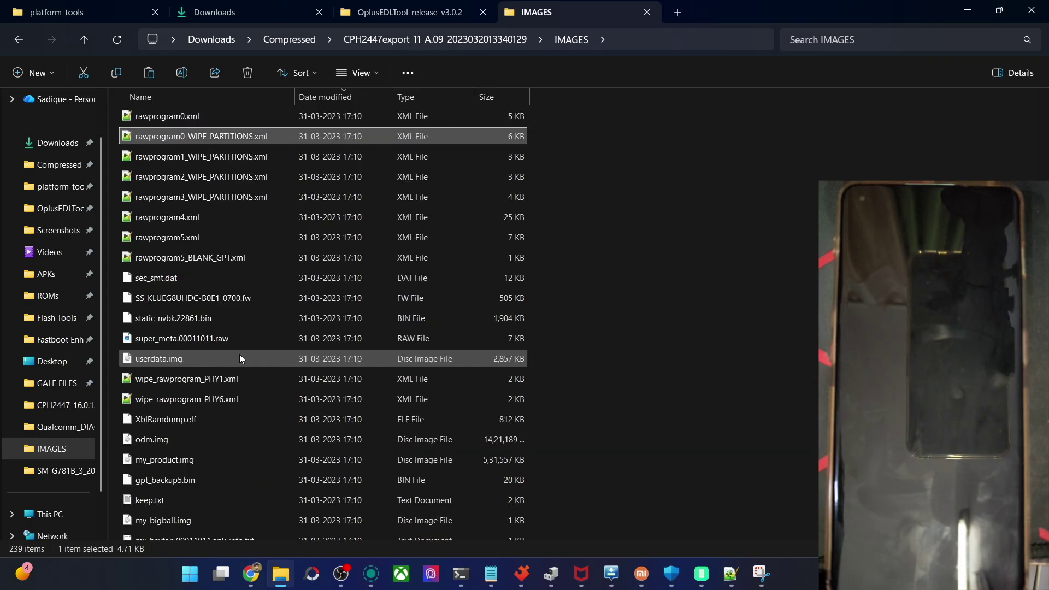
pyautogui.click(199, 221)
pyautogui.doubleClick(199, 220)
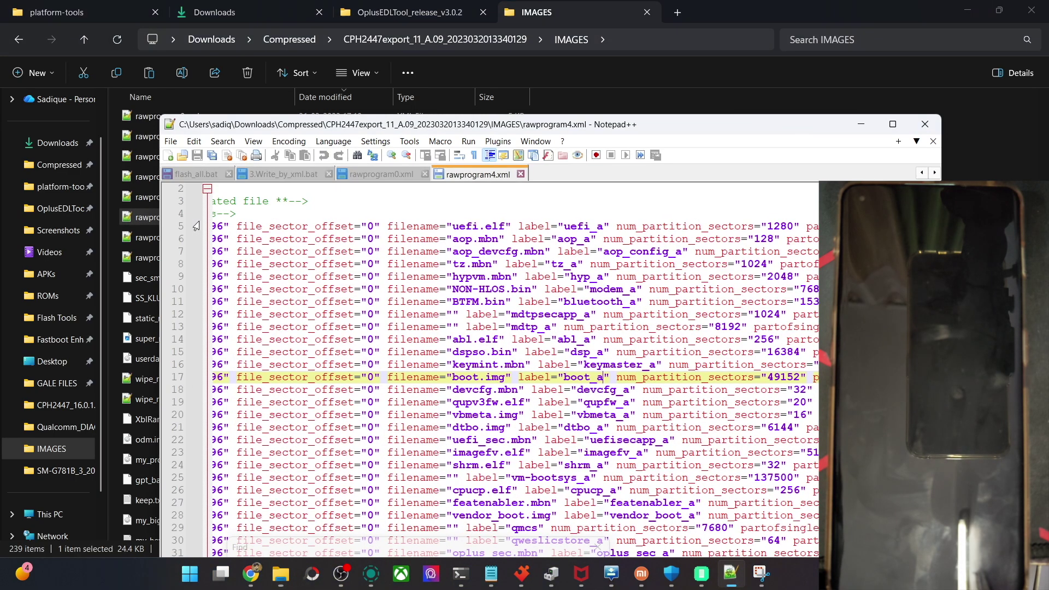
# Look through the partition list in rawprogram4.xml, find the boot_a label, and return to the IMAGES folder
pyautogui.moveTo(677, 130); pyautogui.dragTo(652, 100)
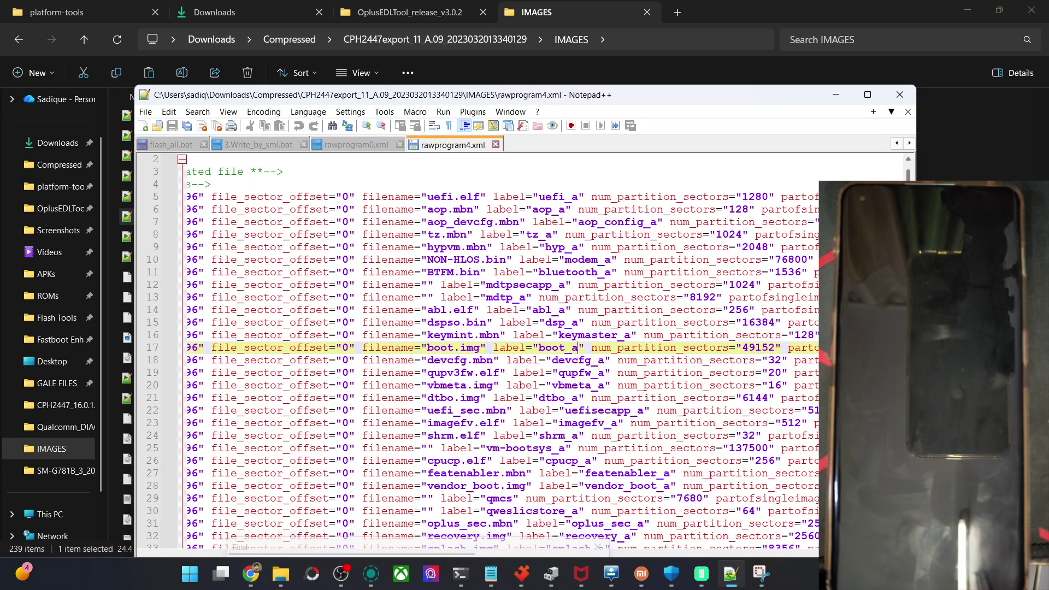
pyautogui.scroll(-10, 525, 350)
pyautogui.scroll(11, 524, 349)
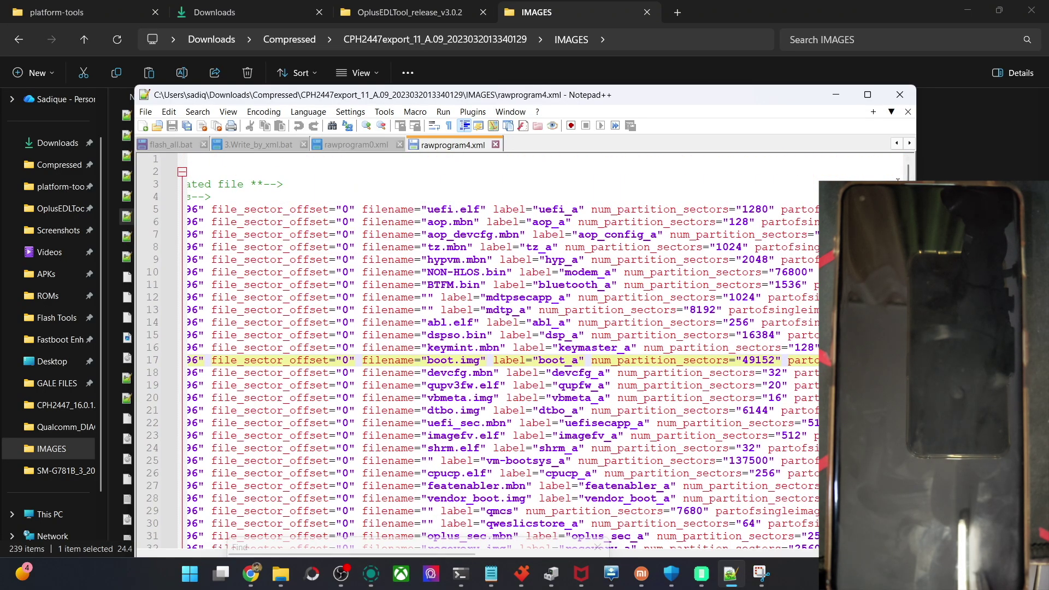
pyautogui.click(520, 272)
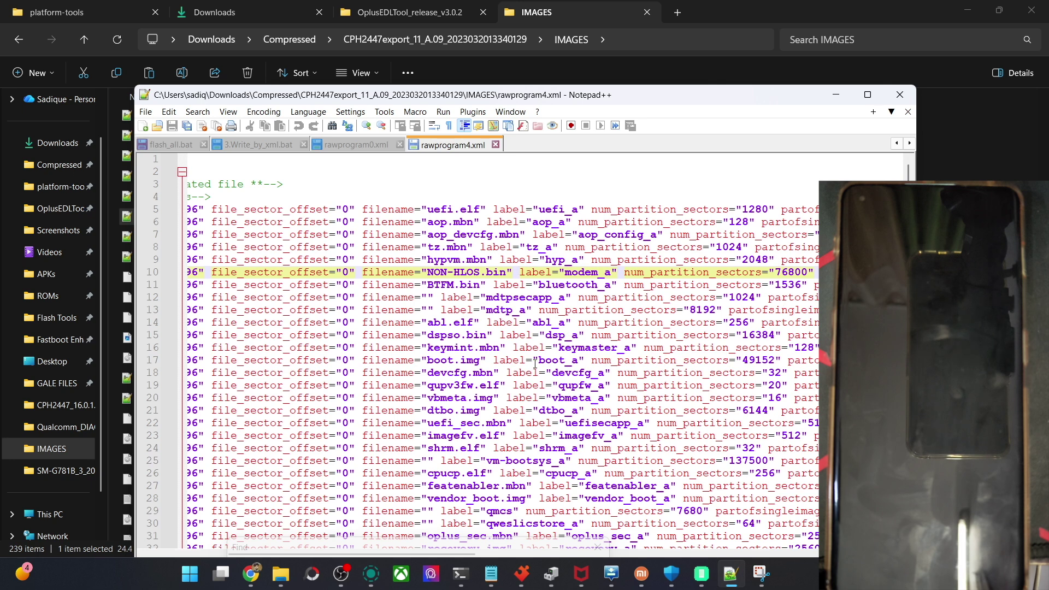
pyautogui.moveTo(535, 363); pyautogui.dragTo(579, 364)
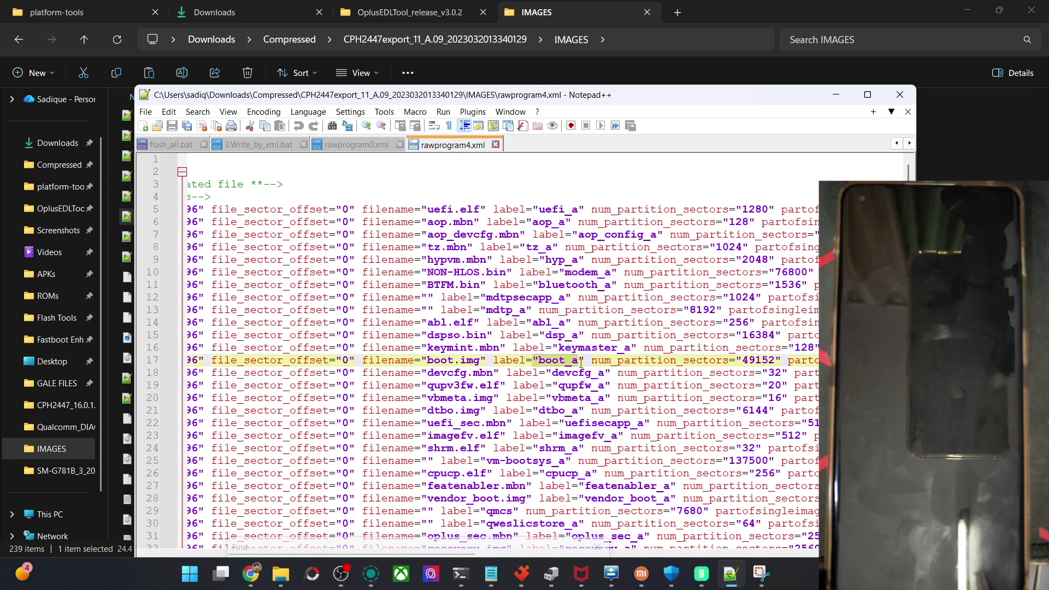
pyautogui.click(836, 94)
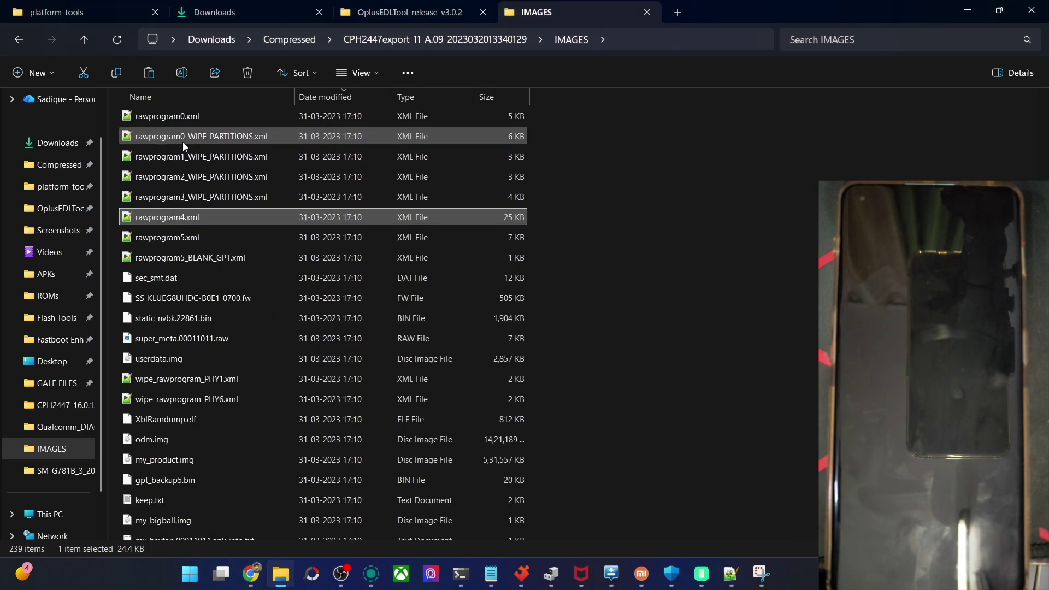
# Open rawprogram0.xml and examine its partition entries, including super.img, persist.img and vbmeta_system.img
pyautogui.doubleClick(181, 116)
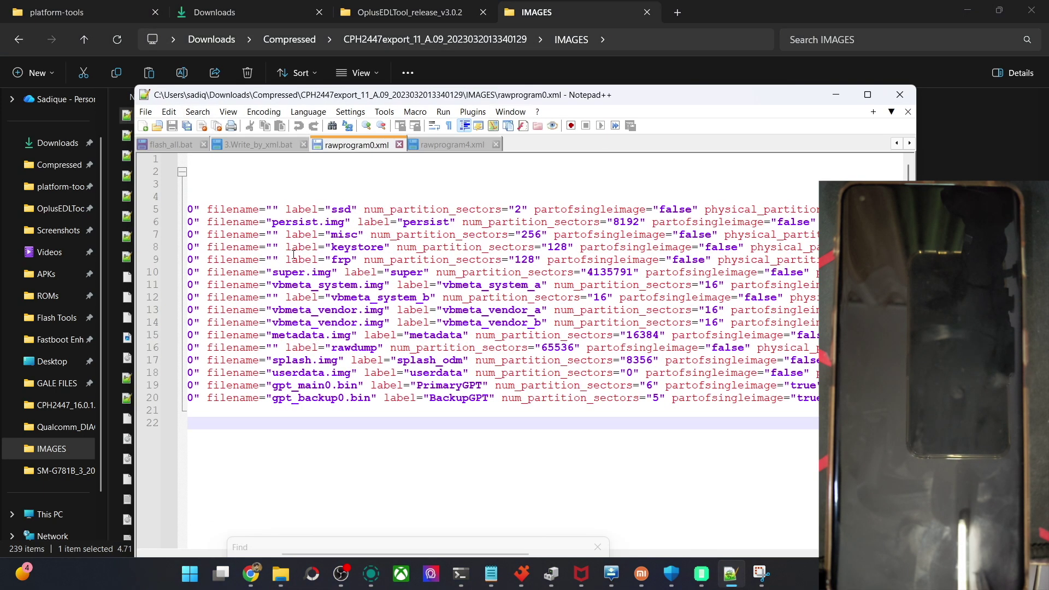
pyautogui.moveTo(276, 271); pyautogui.dragTo(334, 273)
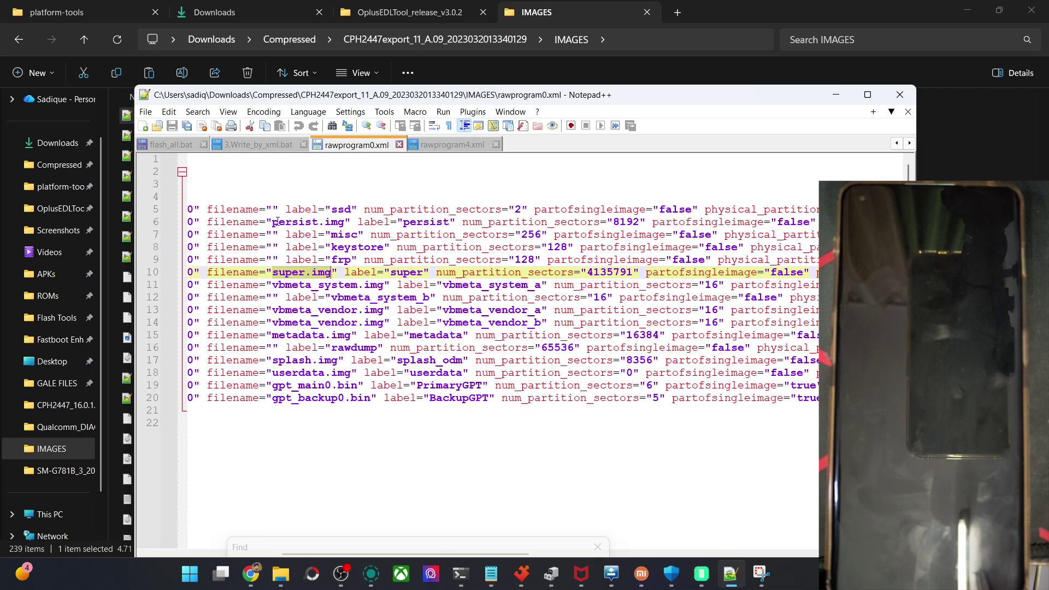
pyautogui.moveTo(272, 222); pyautogui.dragTo(319, 222)
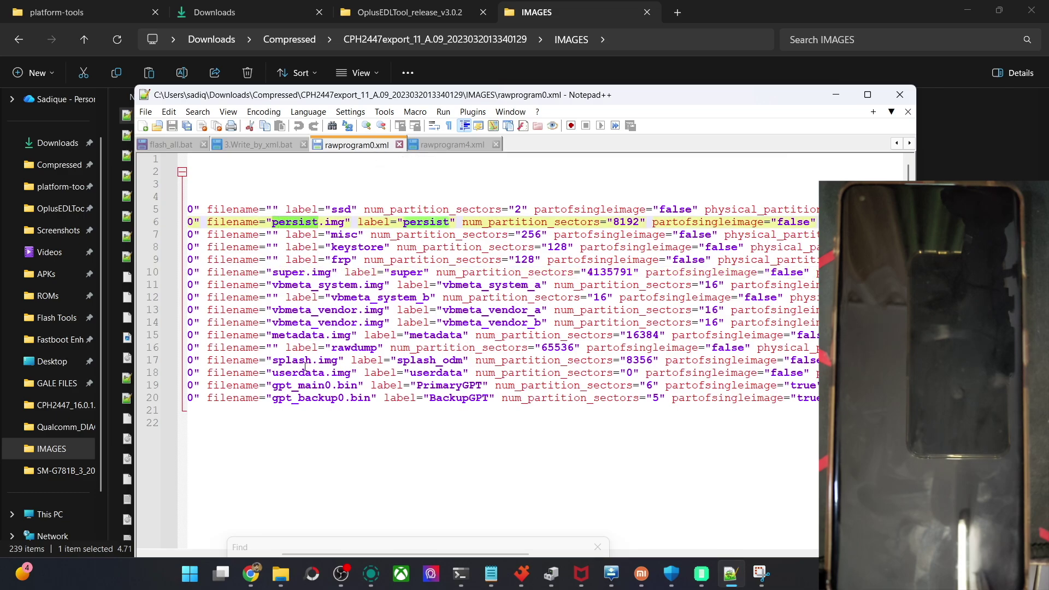
pyautogui.click(345, 284)
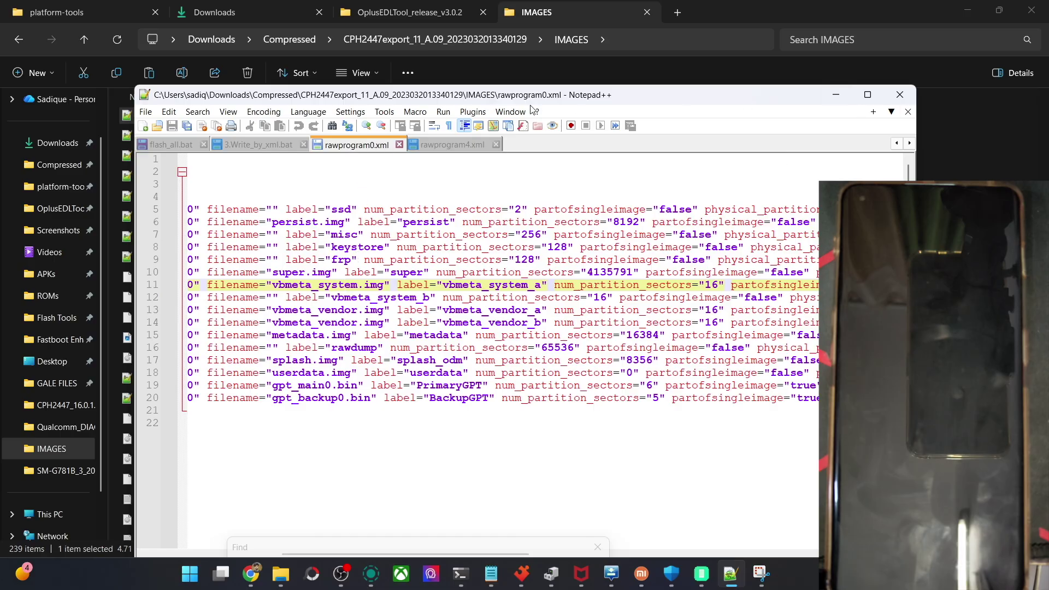
# Switch back to rawprogram4.xml and check the filenames listed for the boot_a and modem_a partitions
pyautogui.click(453, 144)
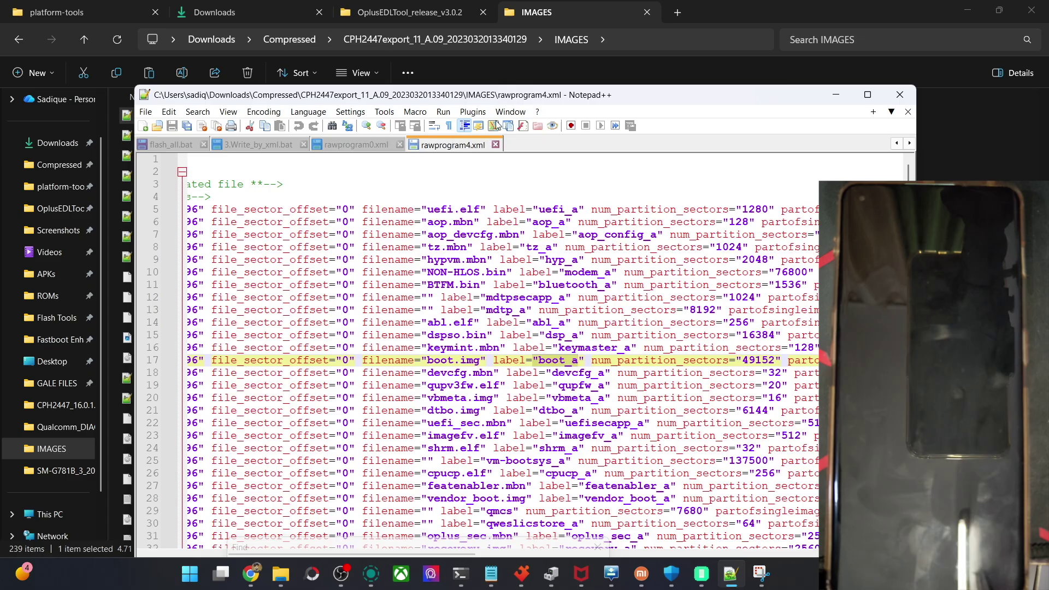
pyautogui.moveTo(566, 99); pyautogui.dragTo(618, 86)
pyautogui.click(577, 296)
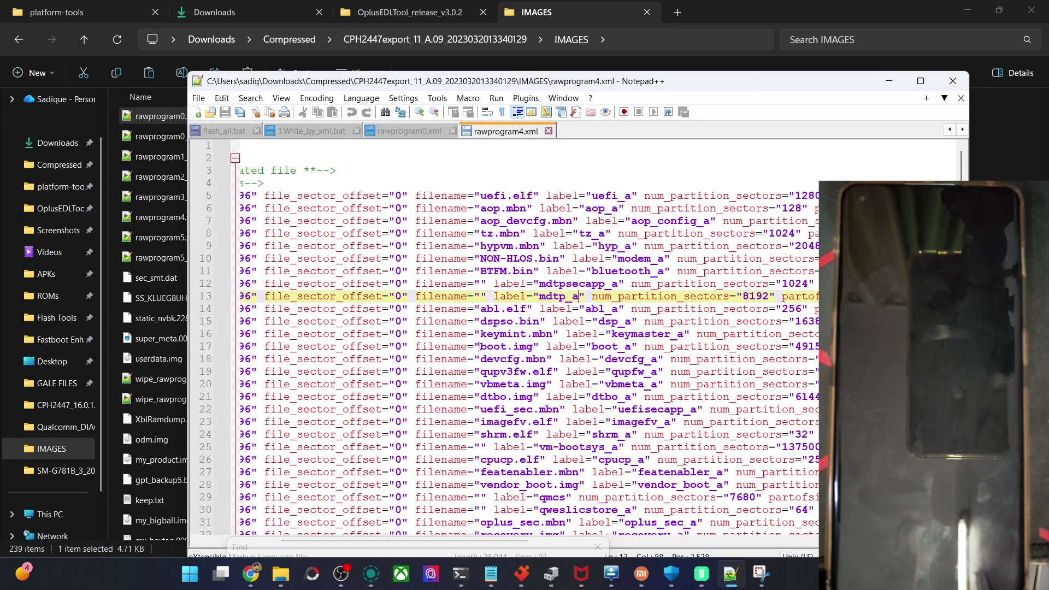
pyautogui.moveTo(480, 347); pyautogui.dragTo(514, 348)
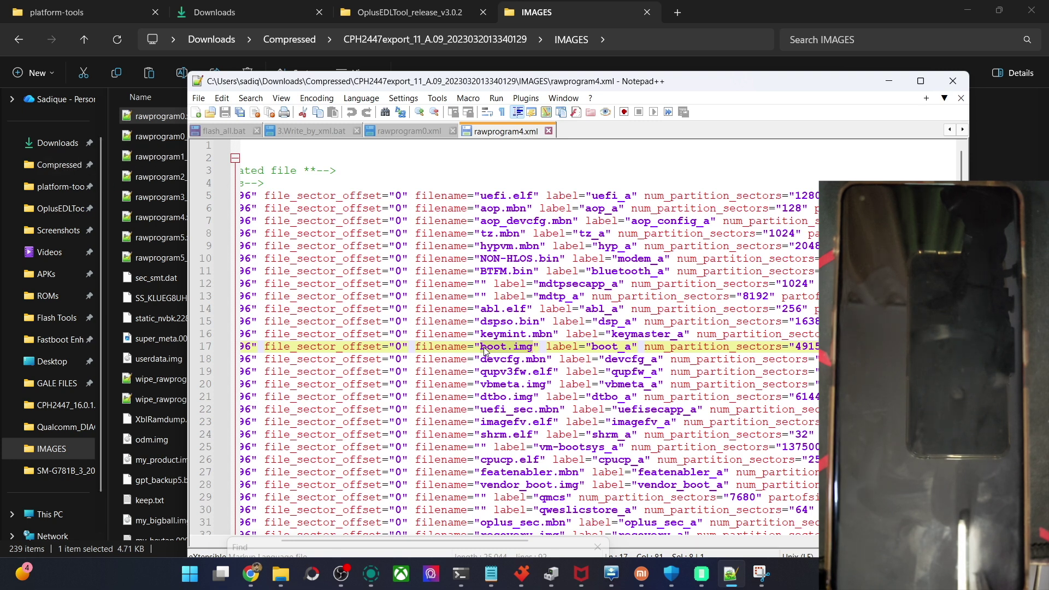
pyautogui.click(660, 258)
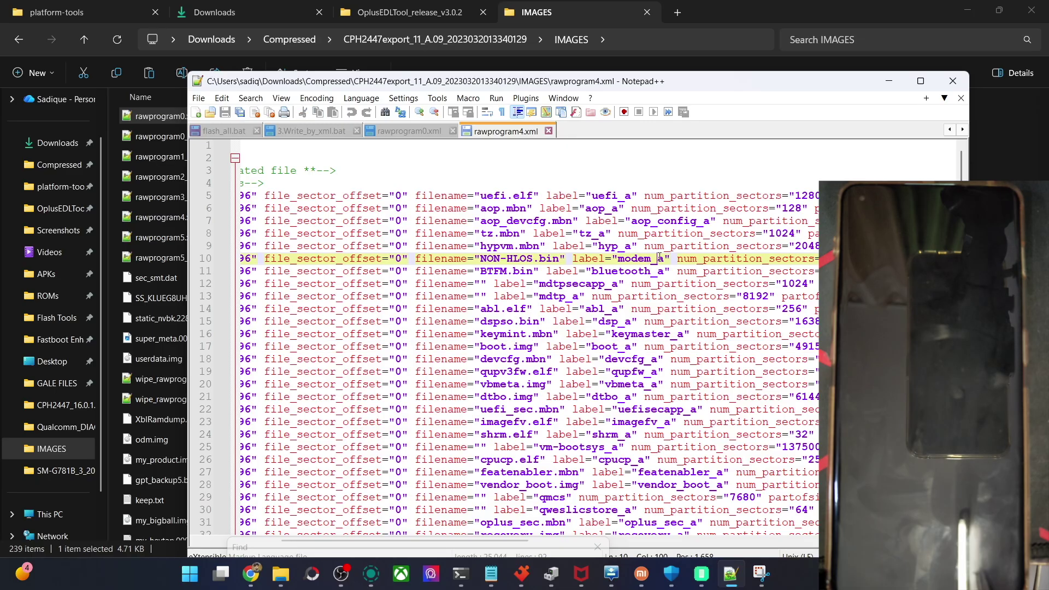
pyautogui.moveTo(473, 260); pyautogui.dragTo(540, 259)
# Check the filename fields of the slot B partitions in rawprogram4.xml, such as aop_b and aop_config_b
pyautogui.scroll(-11, 540, 259)
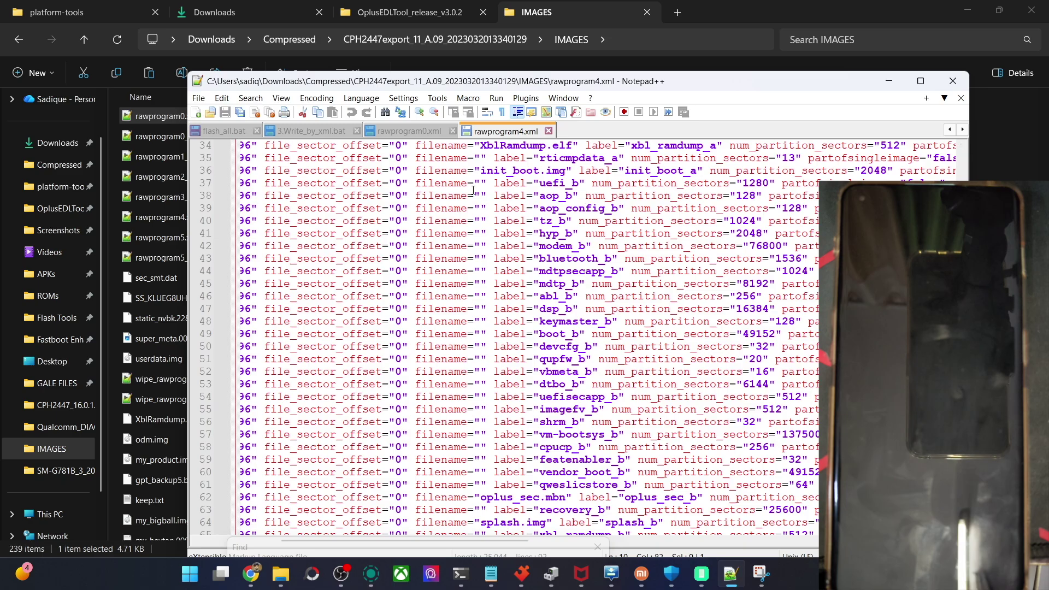
pyautogui.click(572, 196)
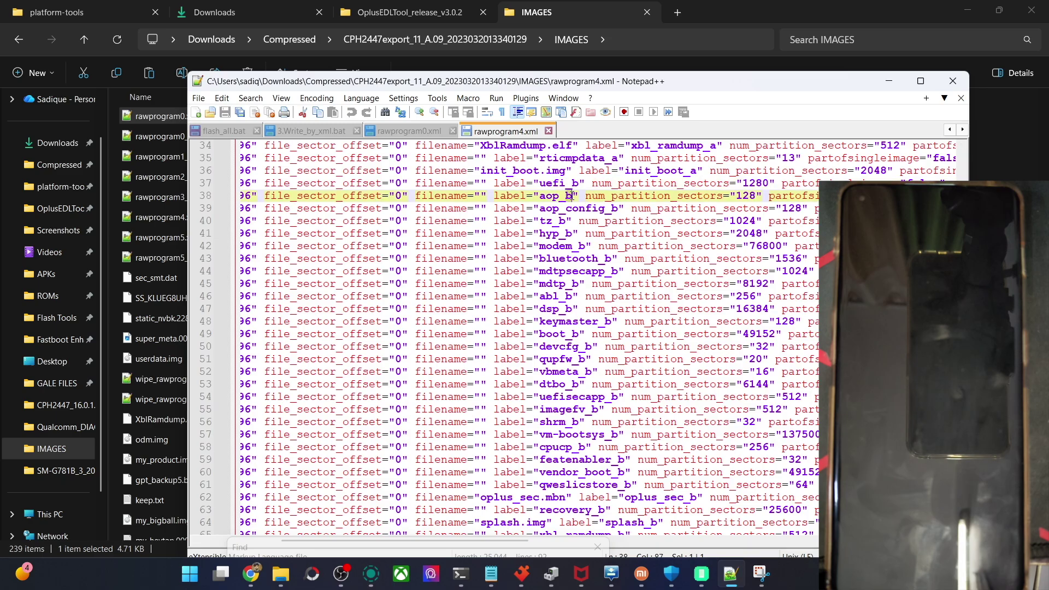
pyautogui.click(620, 208)
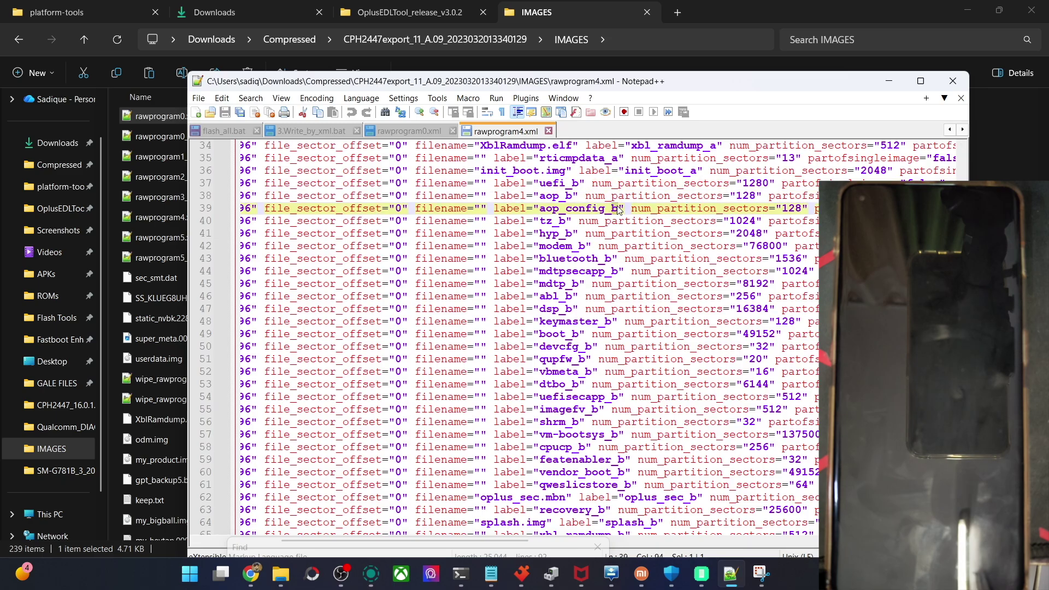
pyautogui.click(481, 208)
# Recheck the boot_a label and its boot.img filename in rawprogram4.xml, and minimize the editor
pyautogui.scroll(11, 482, 207)
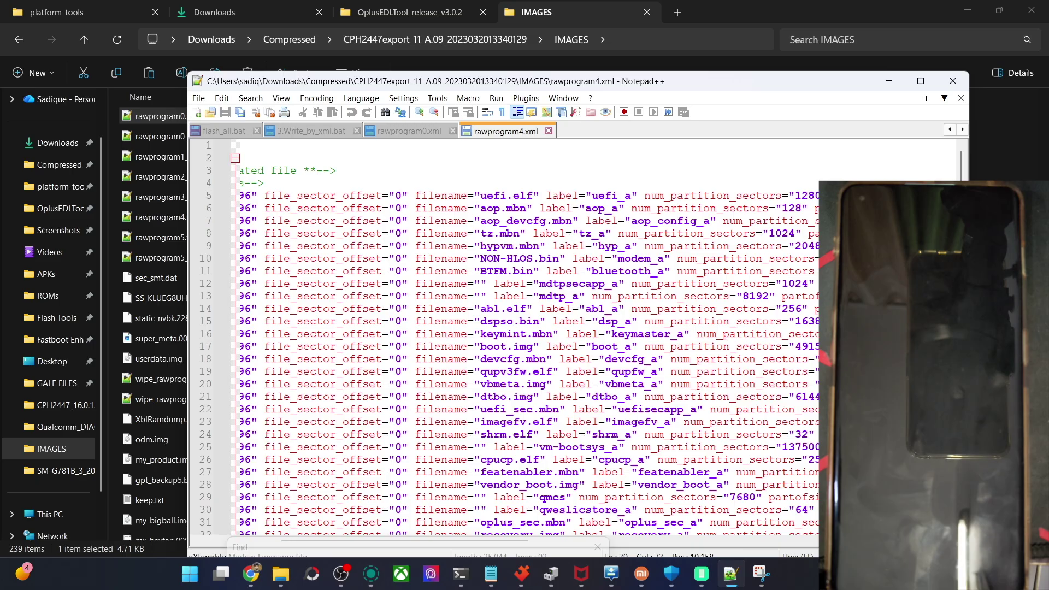
pyautogui.click(632, 346)
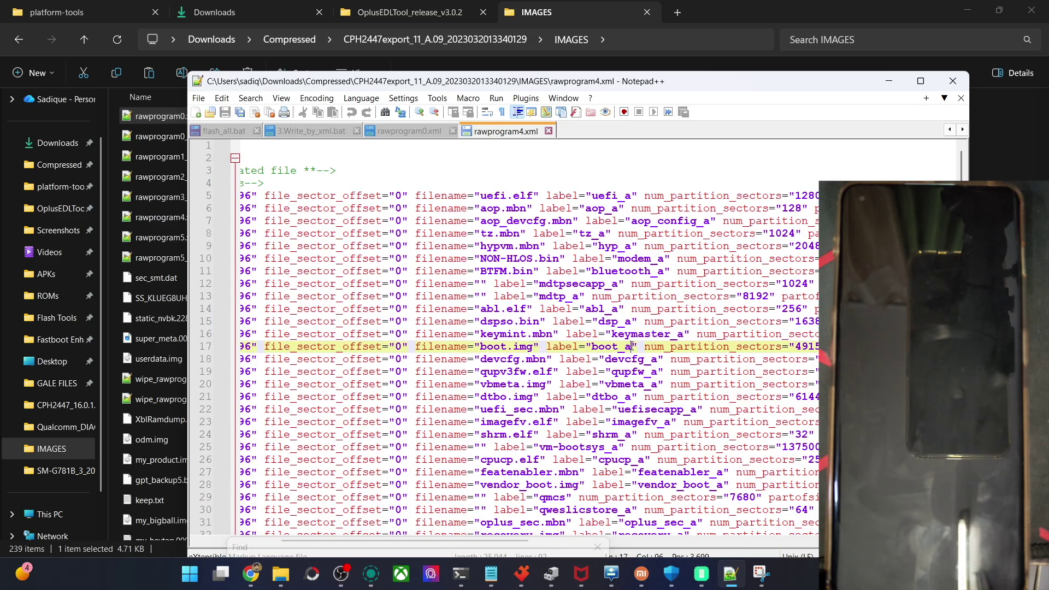
pyautogui.click(509, 346)
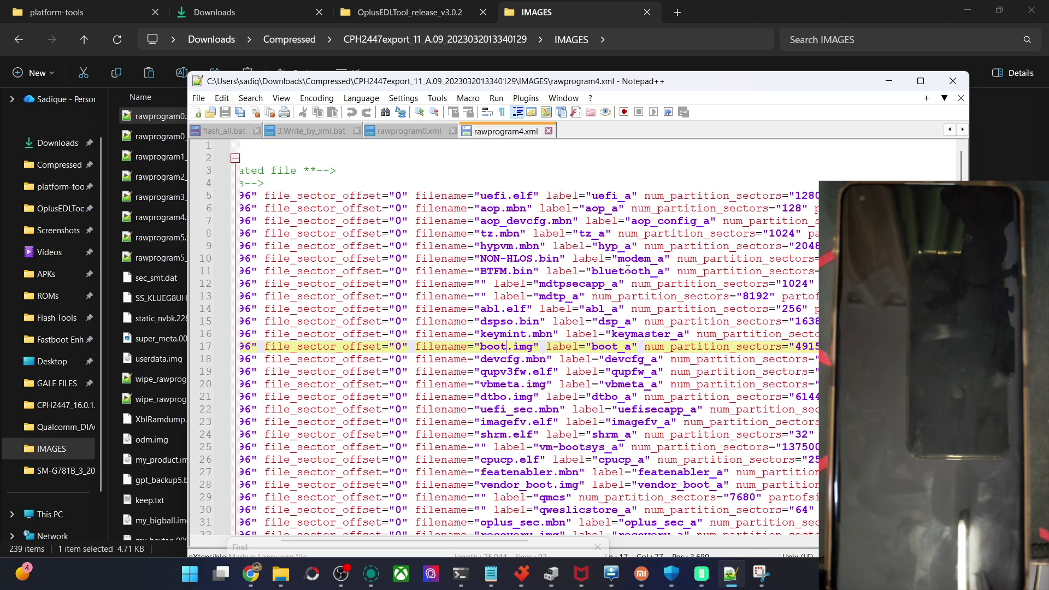
pyautogui.click(876, 75)
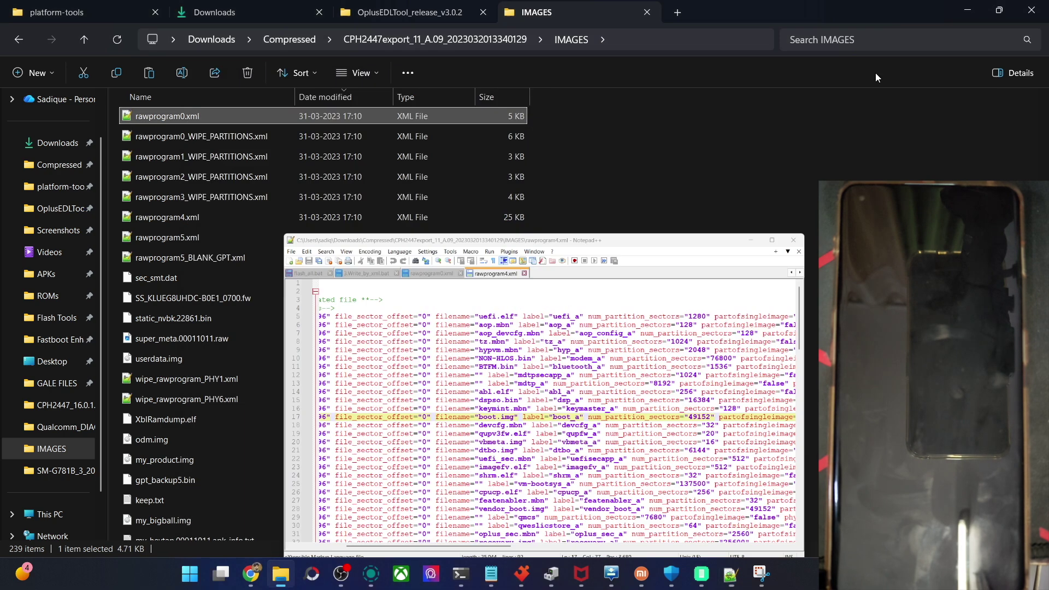
# Check for the backup copy of rawprogram4.xml in the Downloads folder and return to the IMAGES folder
pyautogui.click(169, 221)
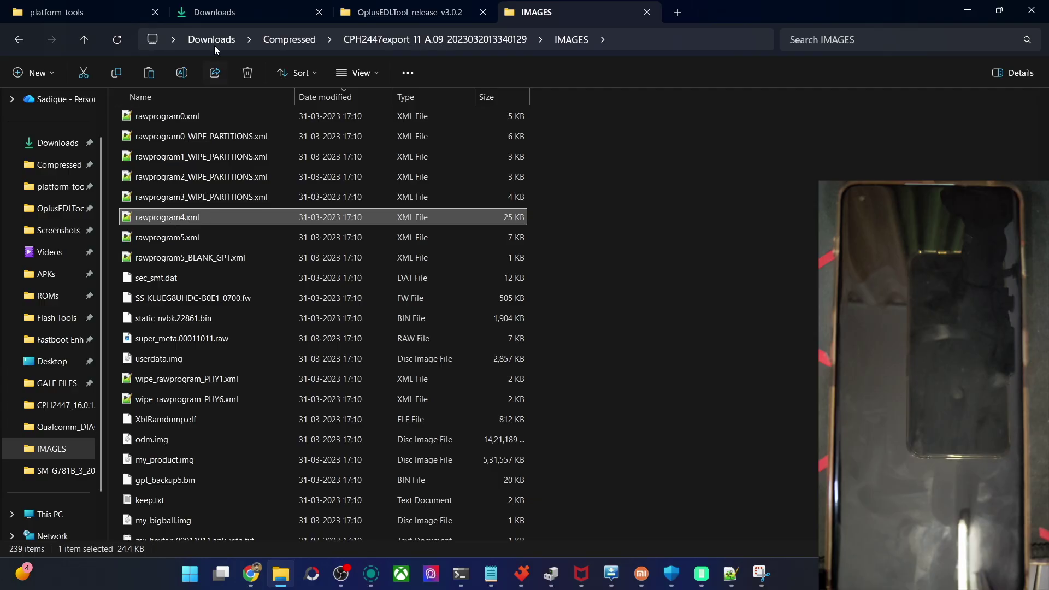
pyautogui.click(236, 11)
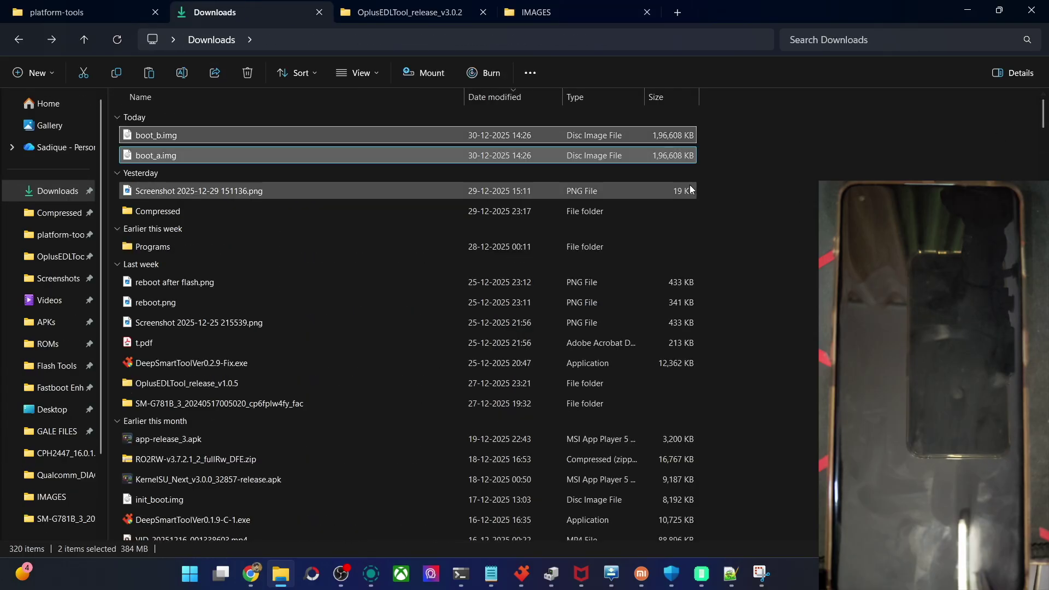
pyautogui.moveTo(1044, 128); pyautogui.dragTo(1044, 508)
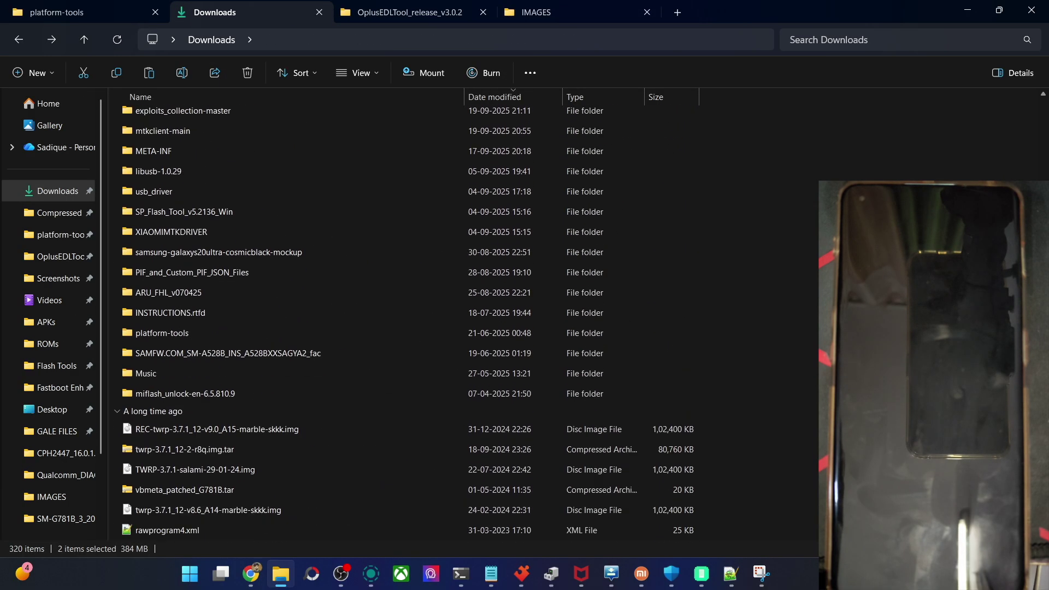
pyautogui.click(167, 531)
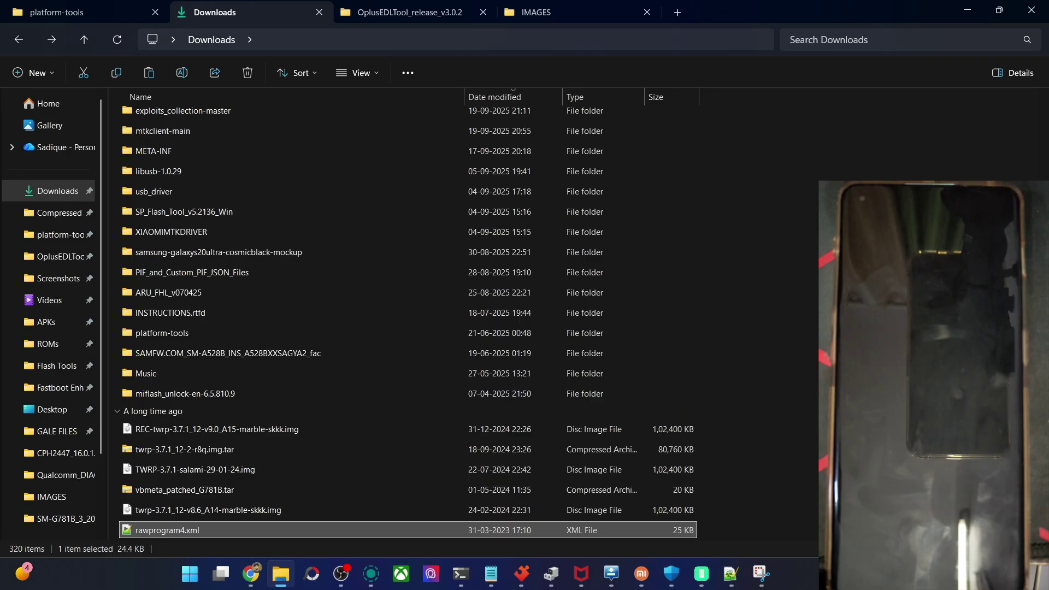
pyautogui.hotkey('ctrl', 'space')
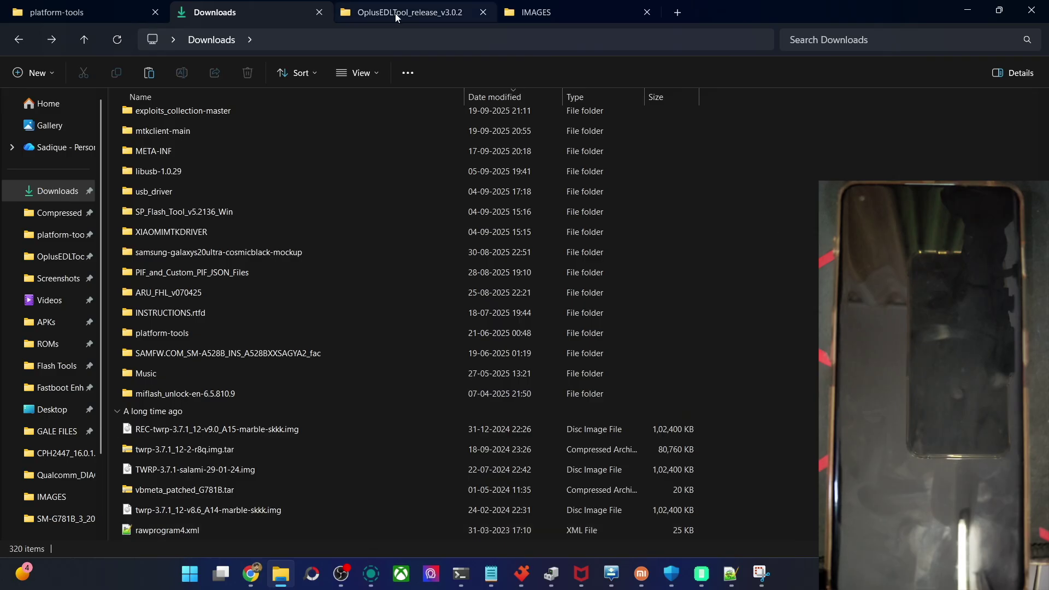
pyautogui.click(395, 13)
pyautogui.click(552, 15)
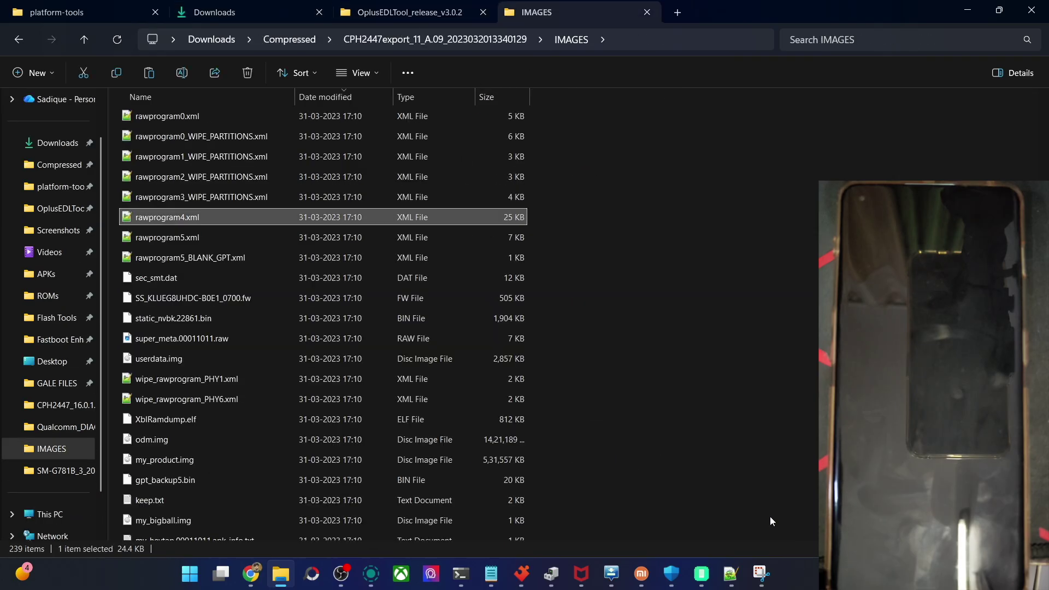
# Switch back to rawprogram4.xml in Notepad++ and change the filename of the boot_a partition to boot_a.img
pyautogui.click(731, 573)
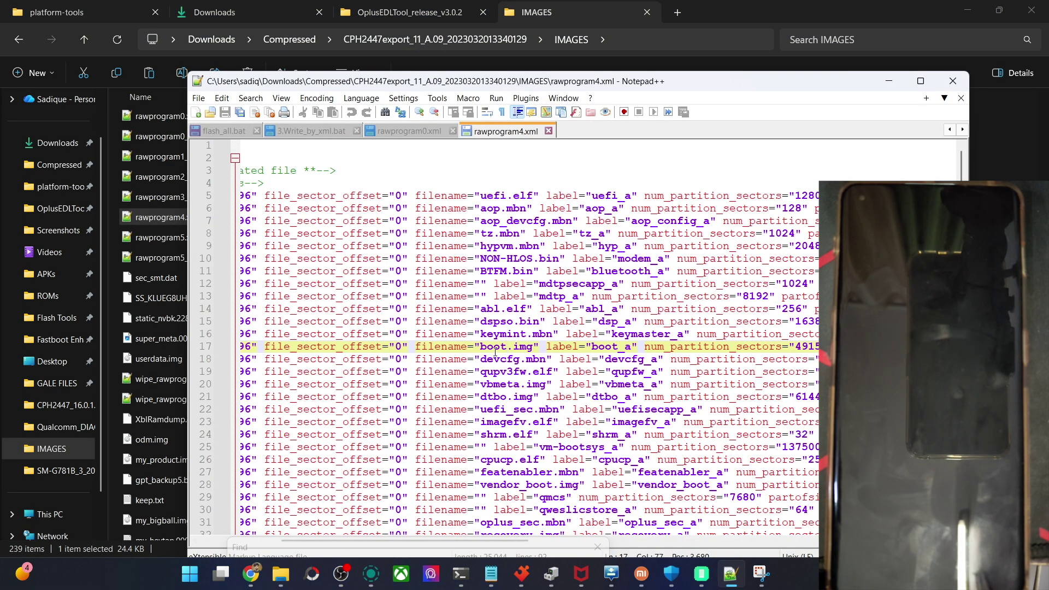
pyautogui.write('_a')
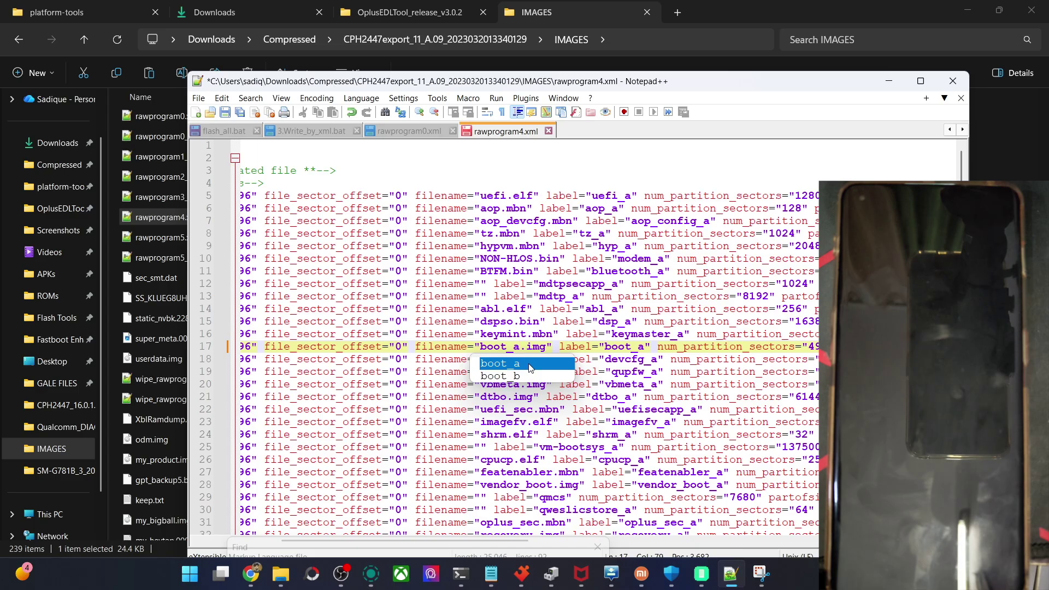
pyautogui.click(609, 347)
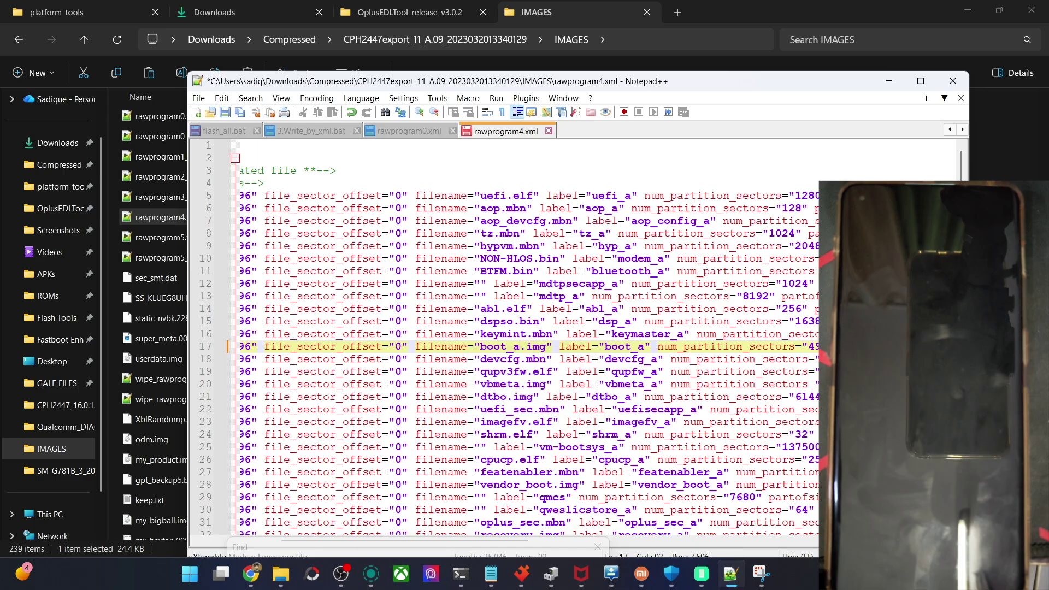
# Fill in the empty filename of the boot_b partition in rawprogram4.xml with boot_b.img
pyautogui.scroll(-6, 530, 336)
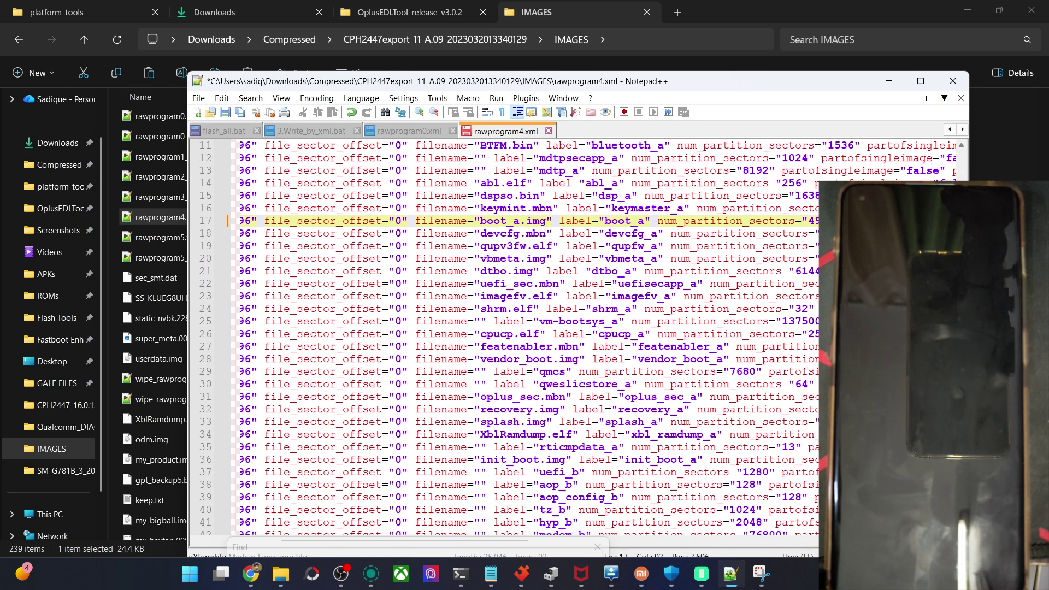
pyautogui.scroll(-3, 530, 336)
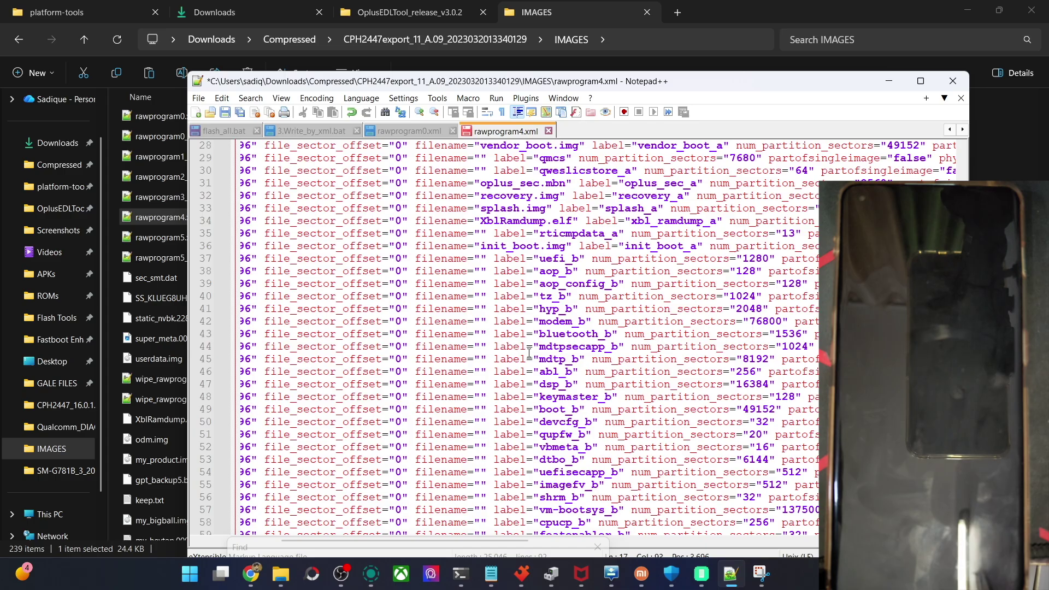
pyautogui.click(483, 411)
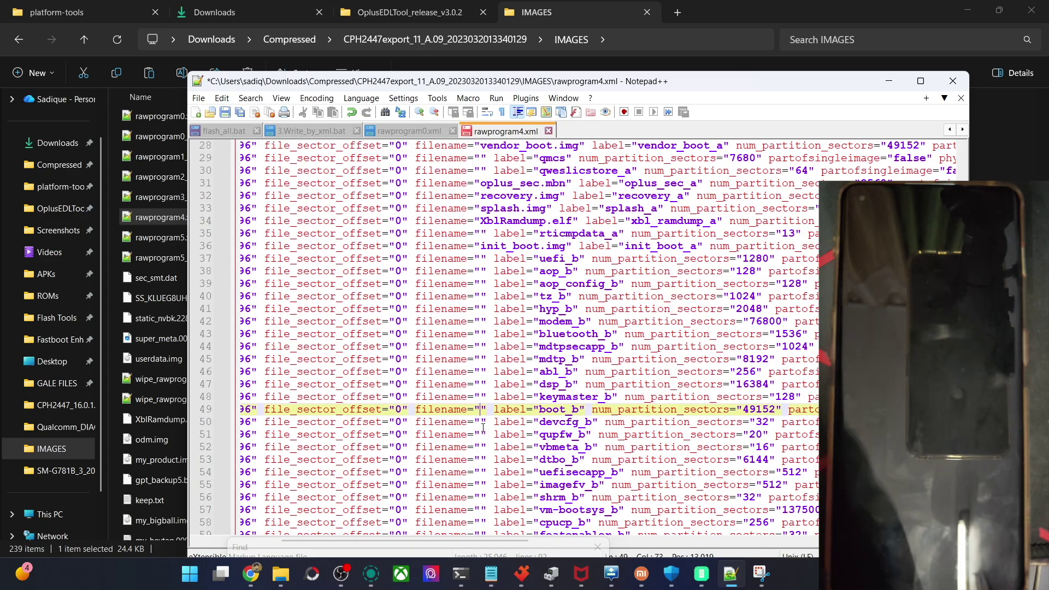
pyautogui.write('boot')
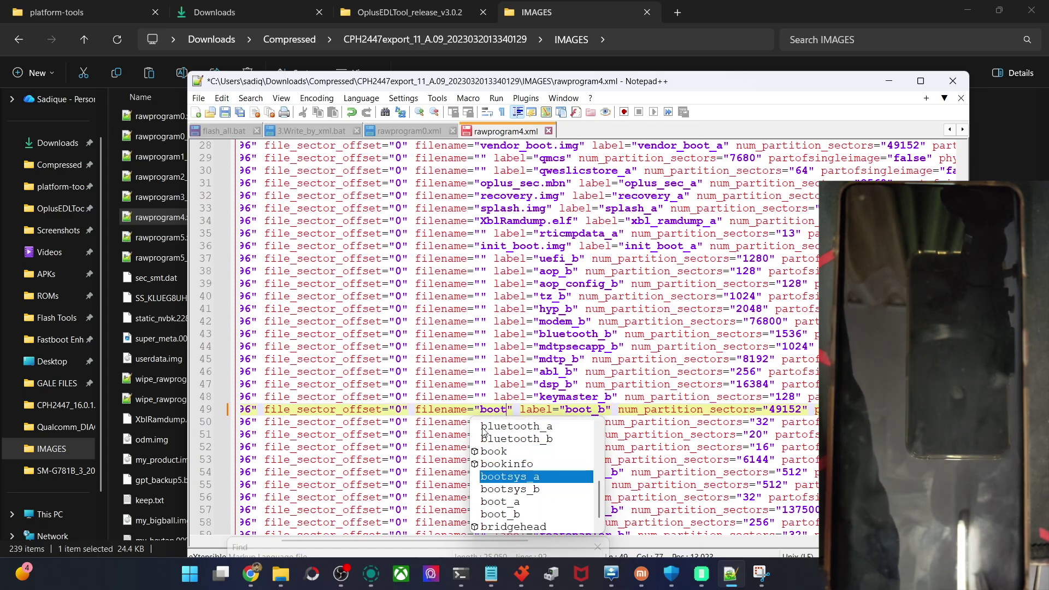
pyautogui.write('_b')
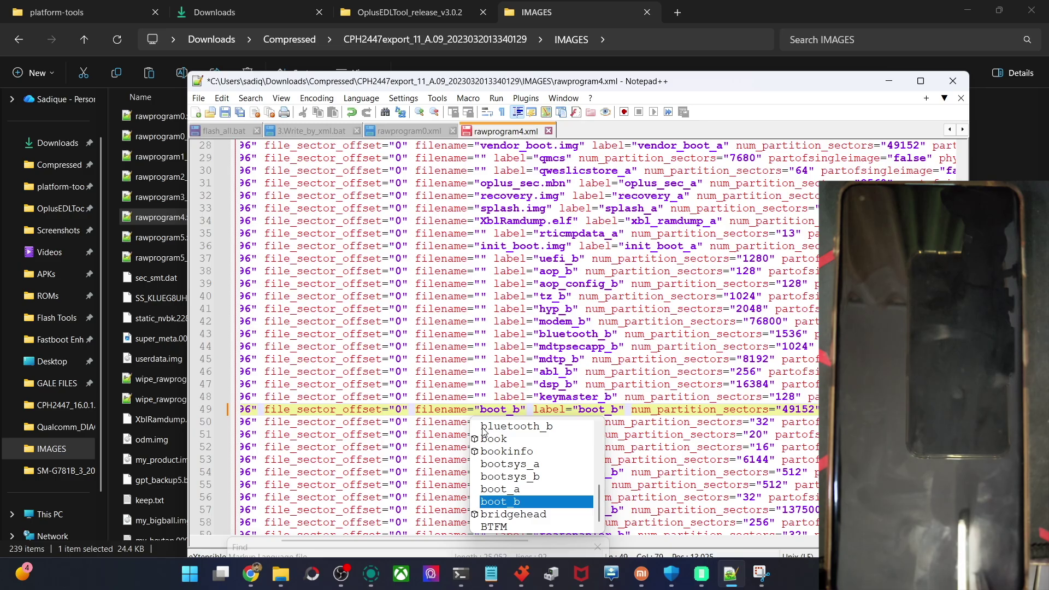
pyautogui.press('Return')
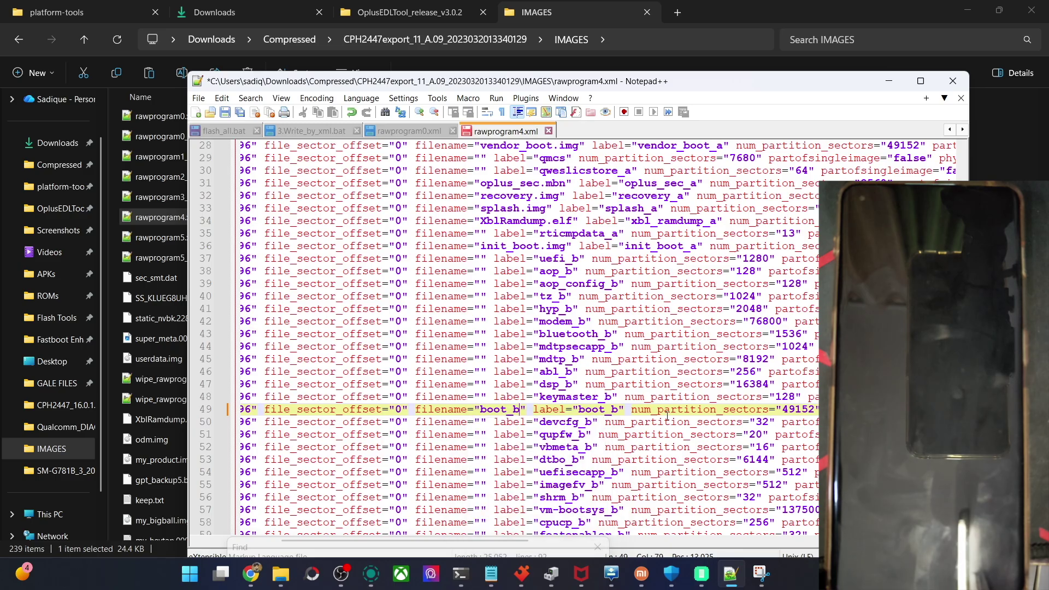
pyautogui.click(522, 412)
pyautogui.write('.img')
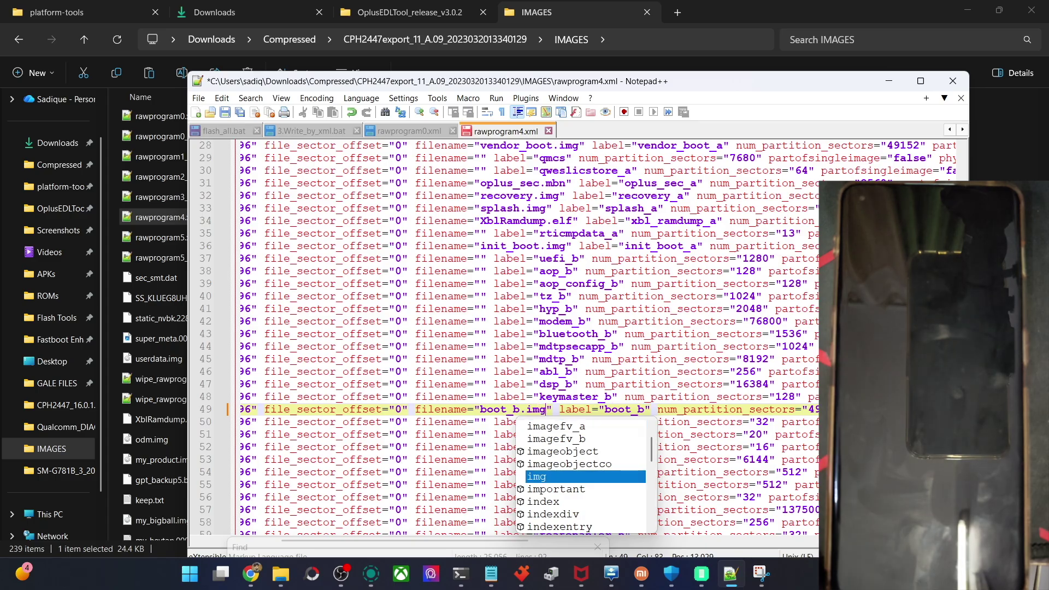
pyautogui.click(539, 346)
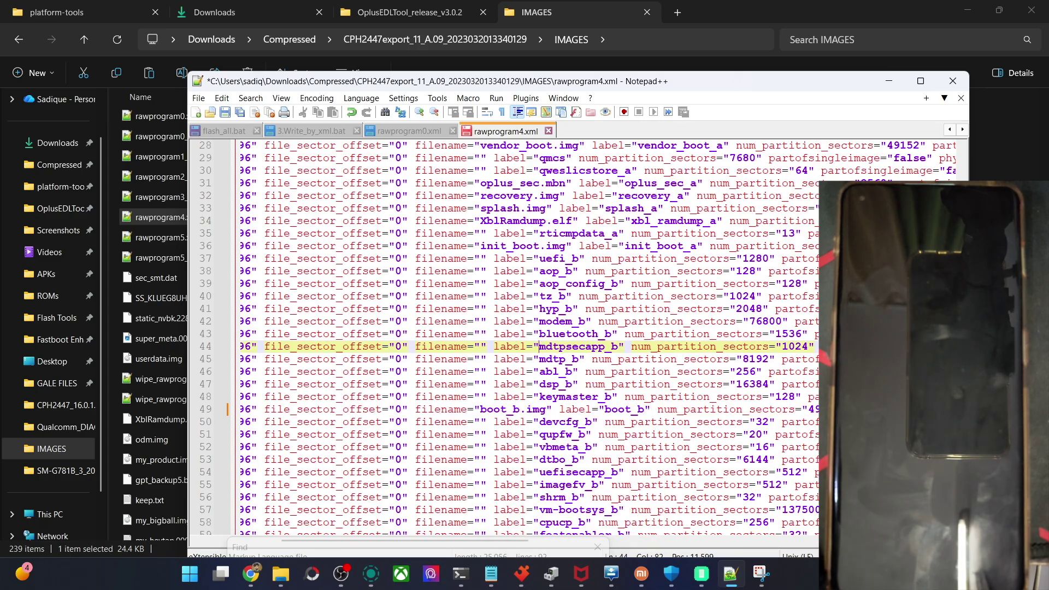
# Recheck the boot_a filename entry, save rawprogram4.xml and minimize the editor
pyautogui.scroll(8, 503, 339)
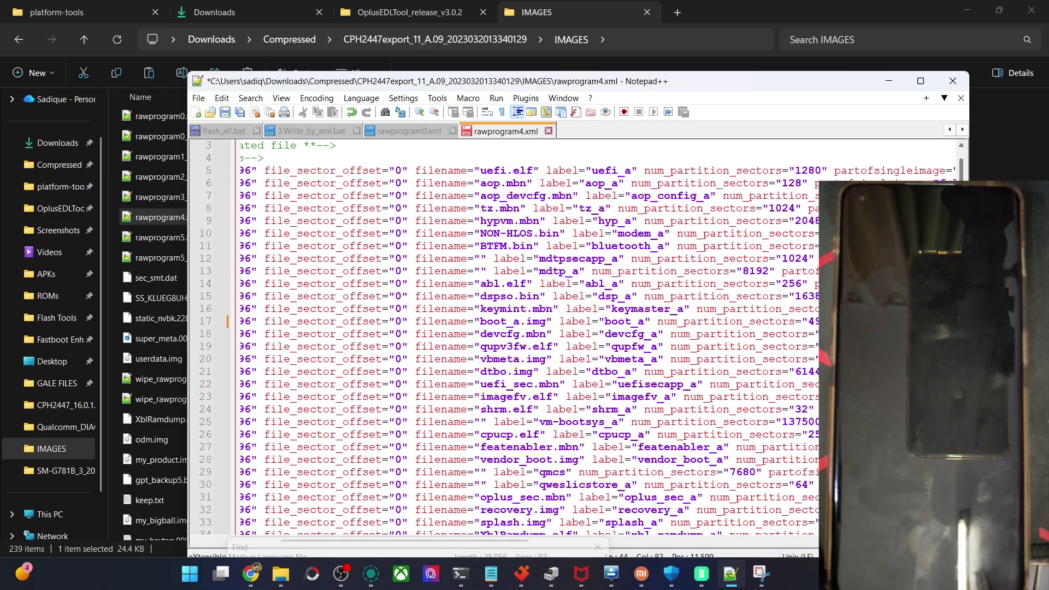
pyautogui.click(524, 310)
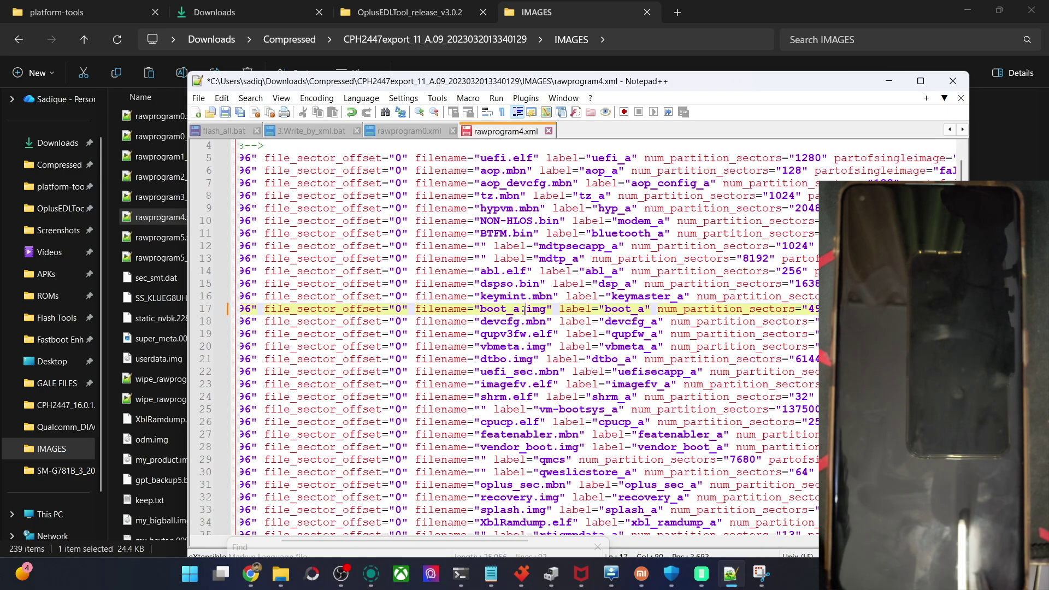
pyautogui.hotkey('ctrl', 's')
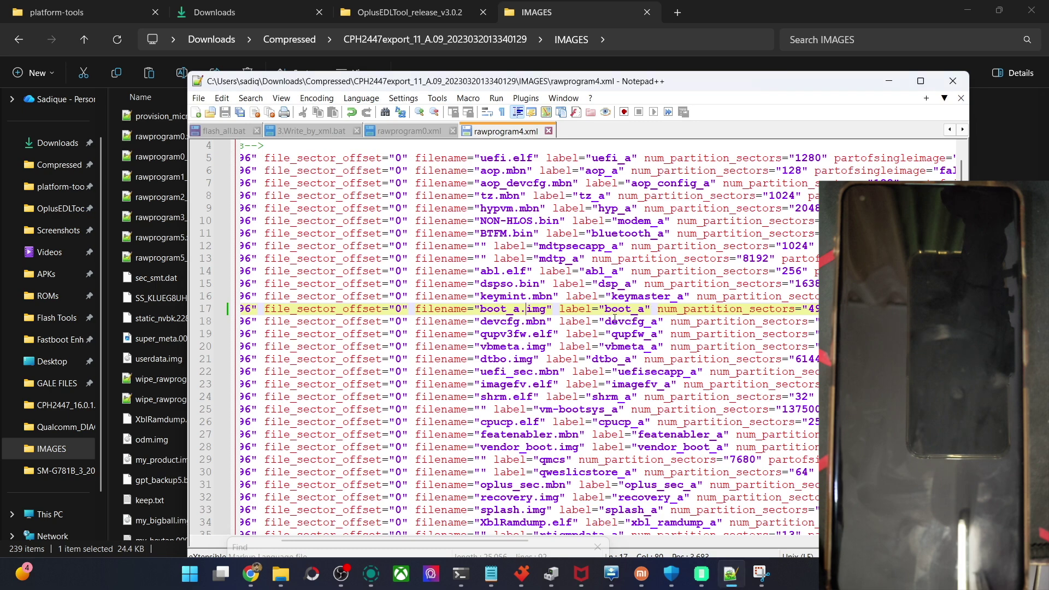
pyautogui.click(888, 77)
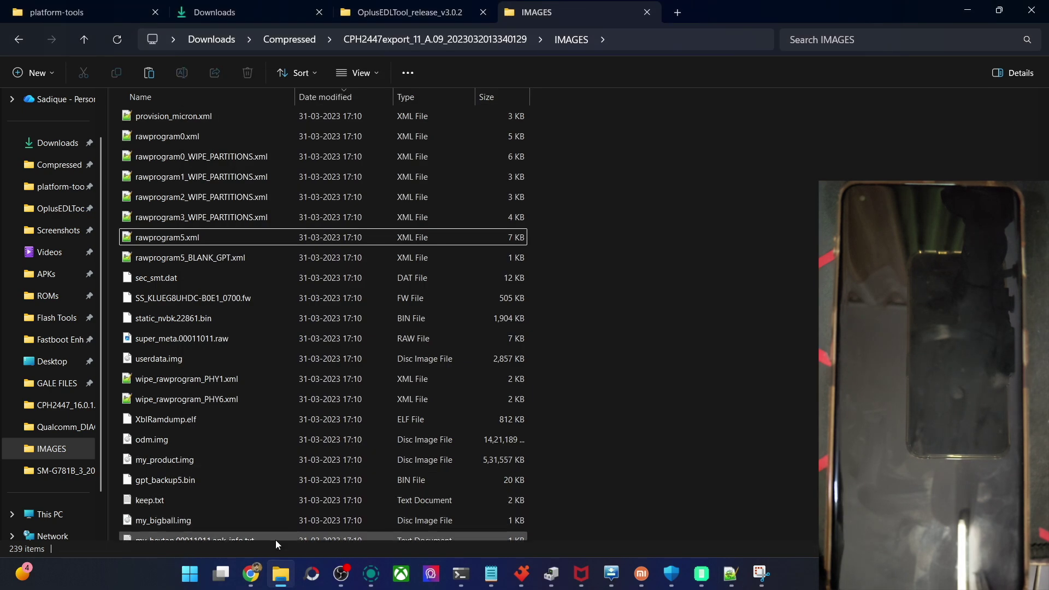
# Switch to the Droidwin guide in Chrome and read the steps on editing the rawprogram file and loading the flash package
pyautogui.click(251, 575)
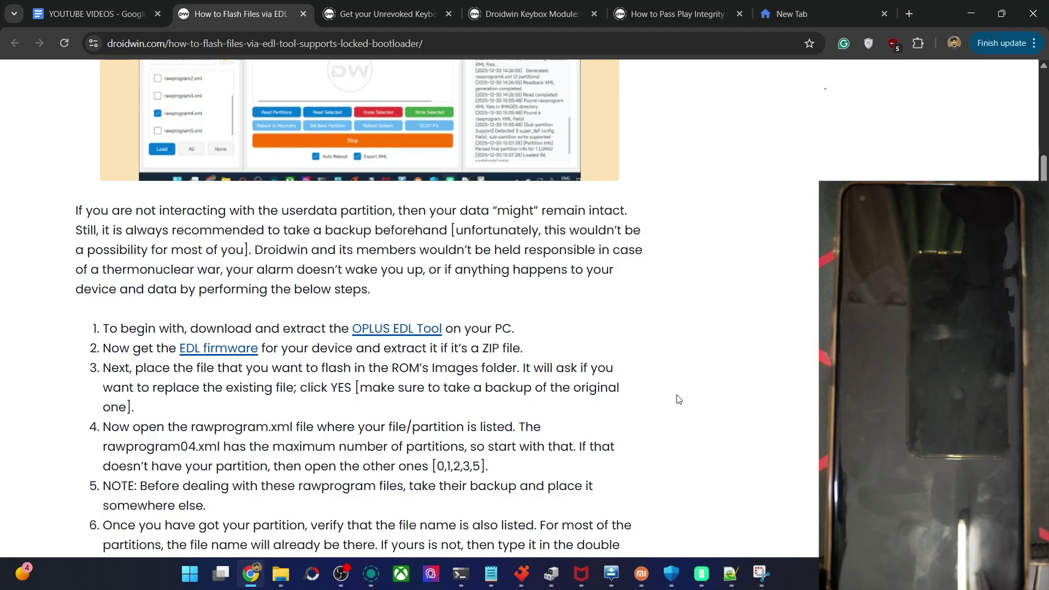
pyautogui.scroll(-4, 342, 465)
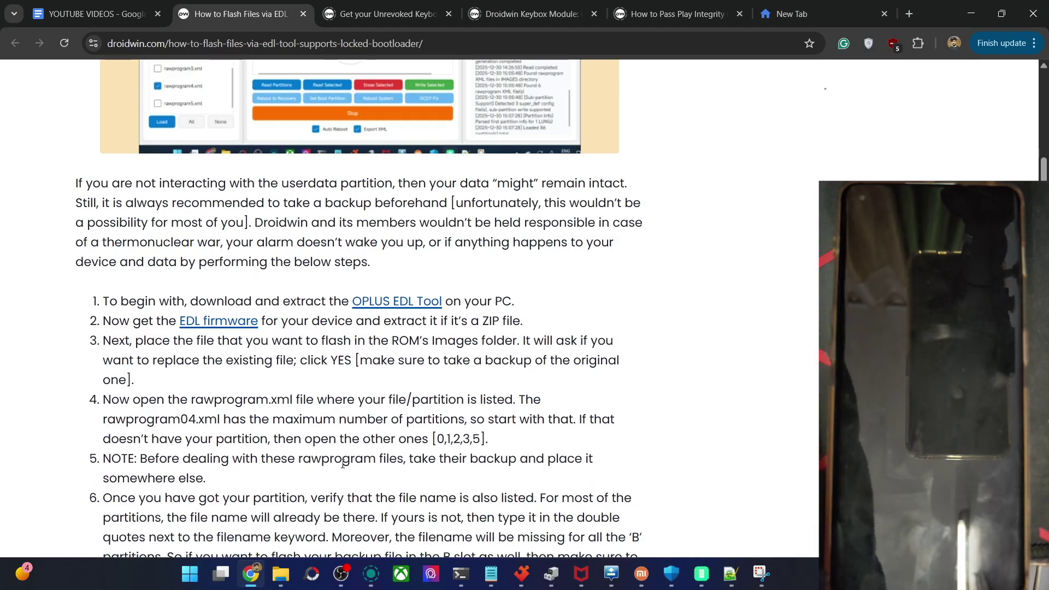
pyautogui.scroll(-8, 342, 463)
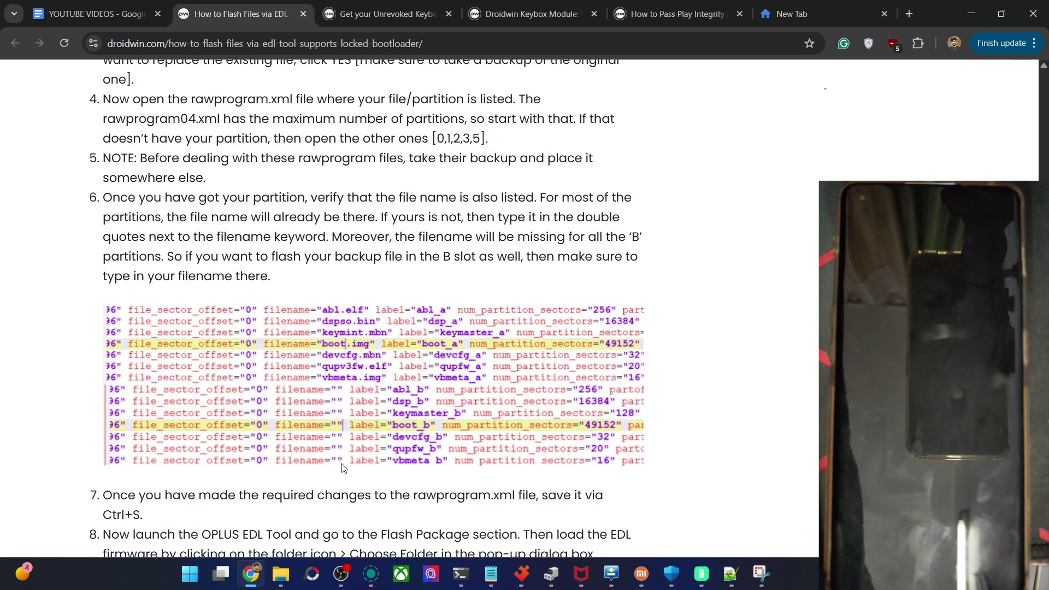
pyautogui.scroll(-1, 344, 467)
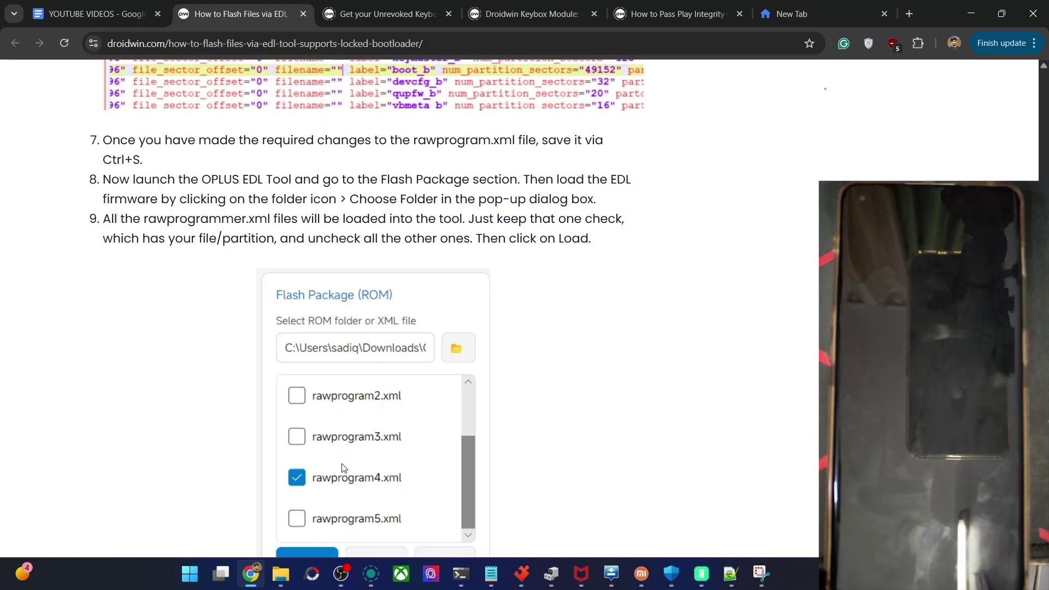
# Close the open OPLUS EDL Tool window and launch the tool afresh from the OplusEDLTool_release_v3.0.2 folder
pyautogui.click(702, 573)
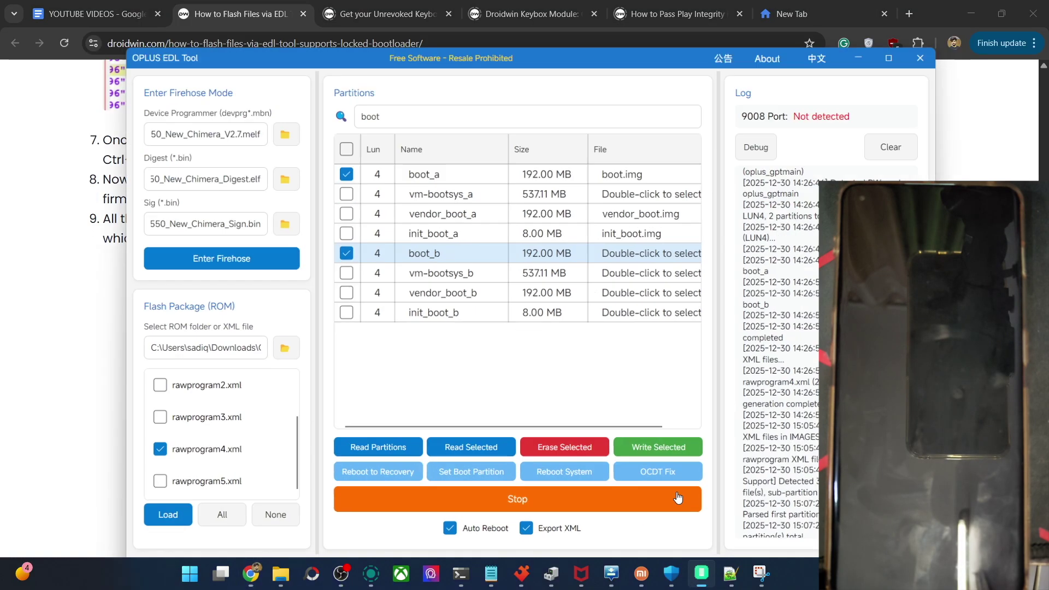
pyautogui.click(702, 574)
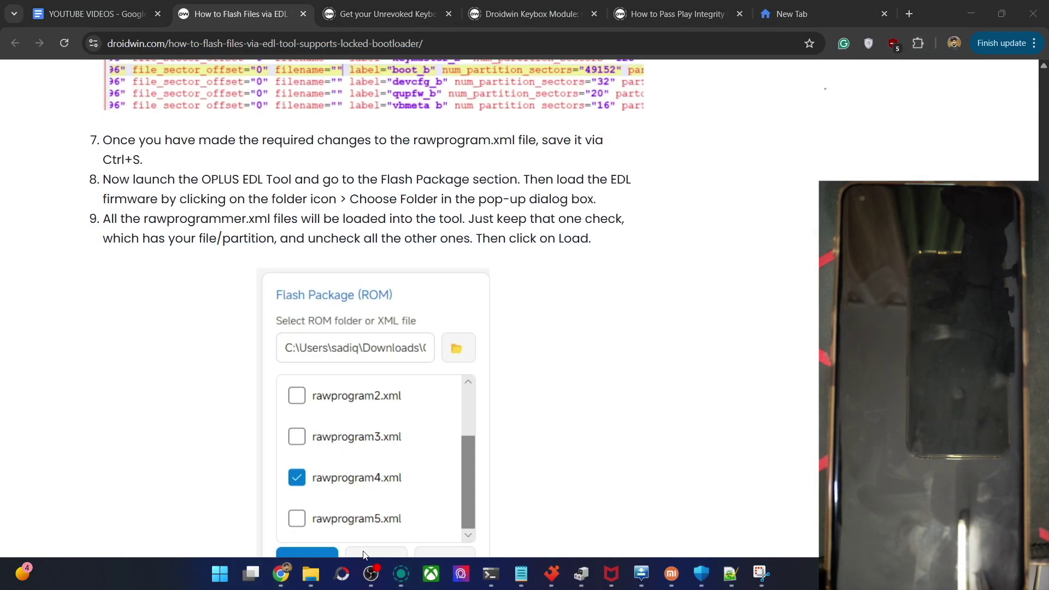
pyautogui.click(282, 574)
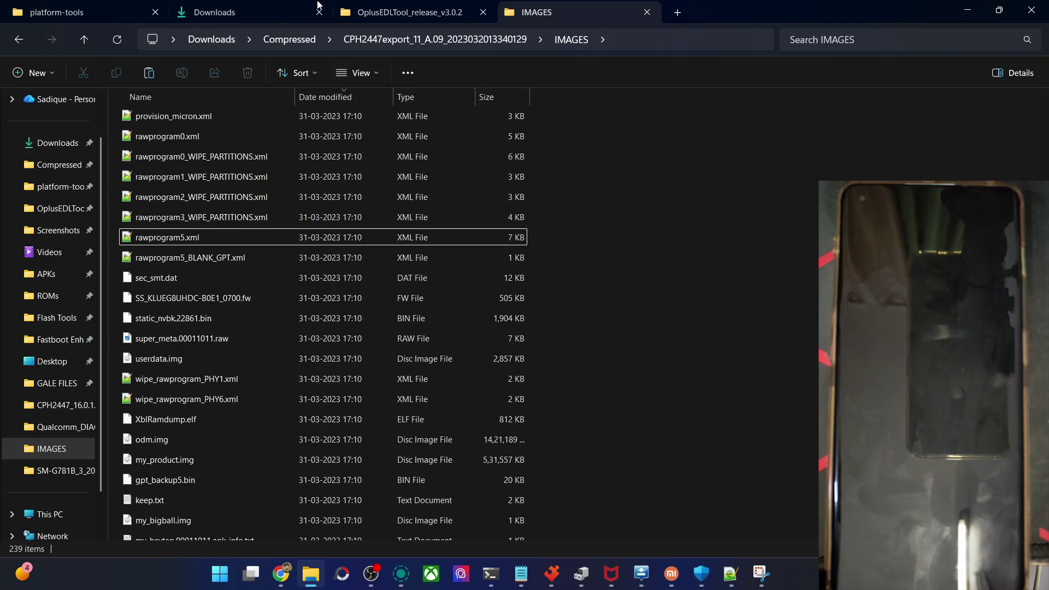
pyautogui.click(409, 12)
pyautogui.doubleClick(243, 222)
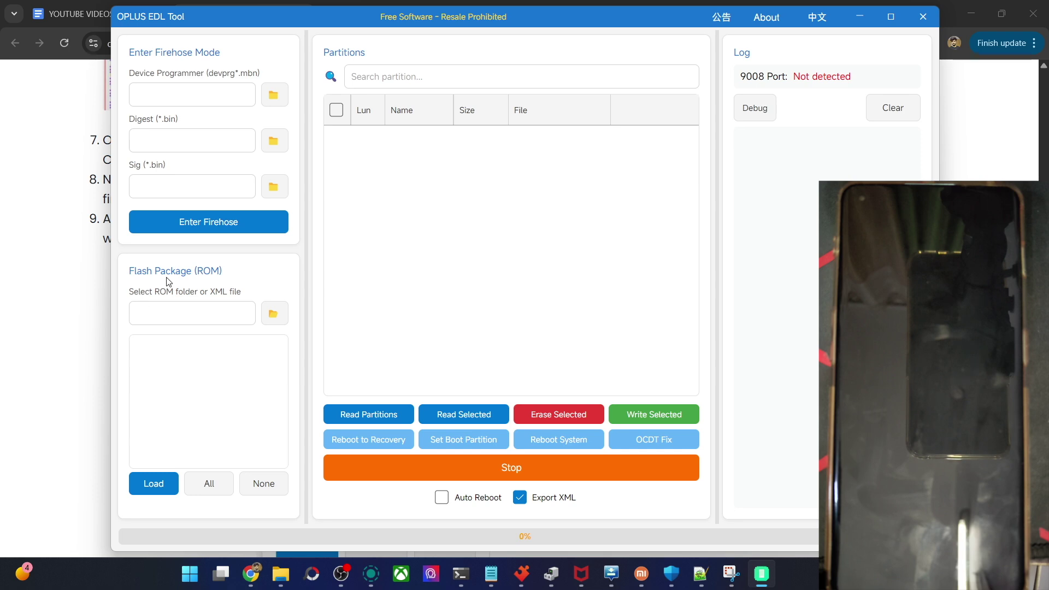
pyautogui.click(273, 313)
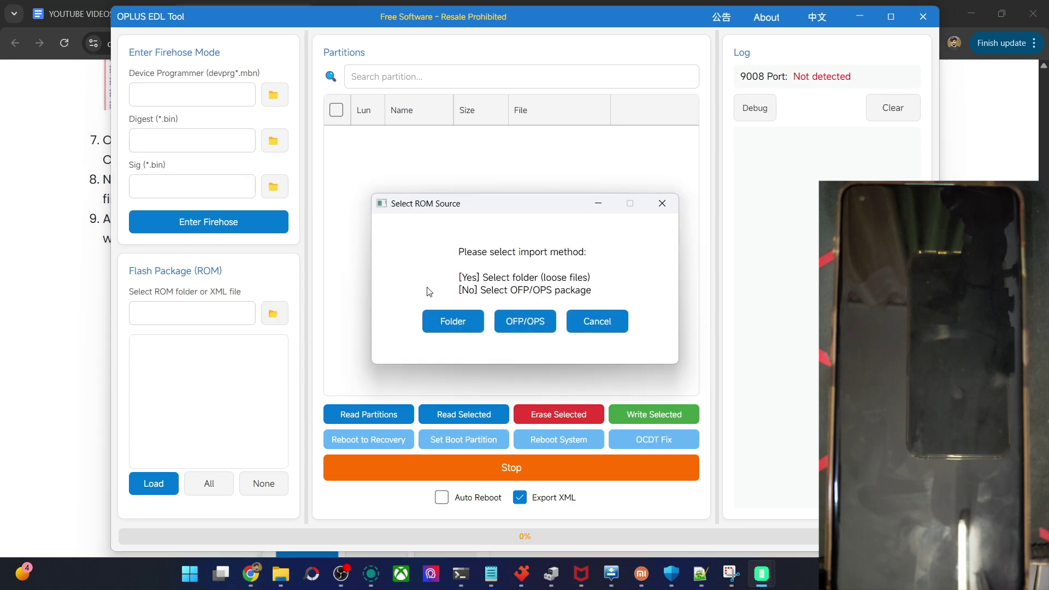
pyautogui.click(431, 328)
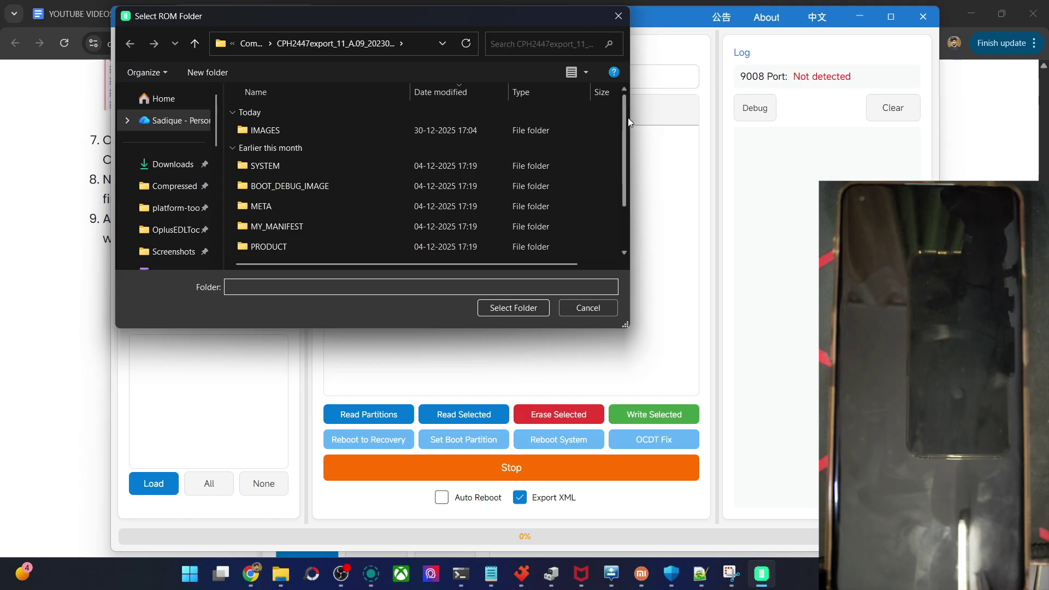
pyautogui.moveTo(628, 117)
pyautogui.mouseDown()
pyautogui.moveTo(628, 191)
pyautogui.moveTo(627, 123)
pyautogui.mouseUp()
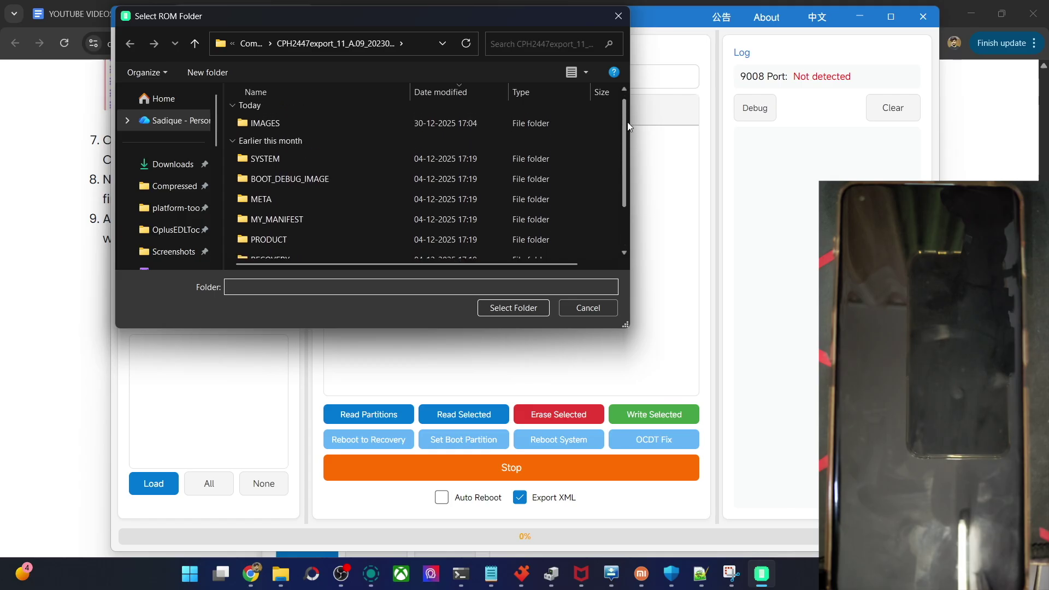
pyautogui.click(505, 304)
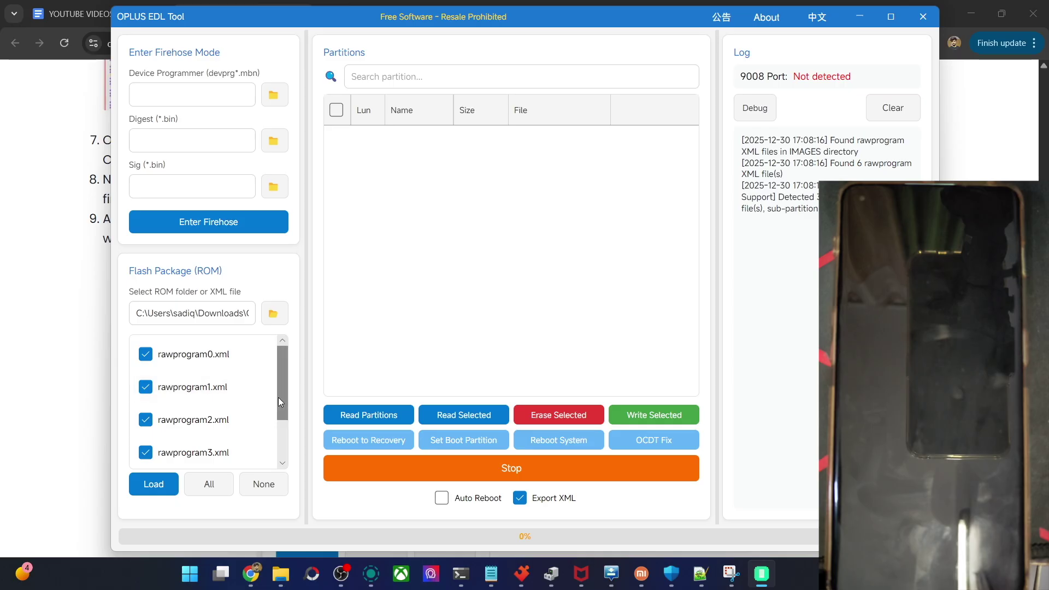
# Check in Notepad++ which rawprogram file holds the edited boot entries, and return to OPLUS EDL Tool
pyautogui.scroll(-1, 278, 398)
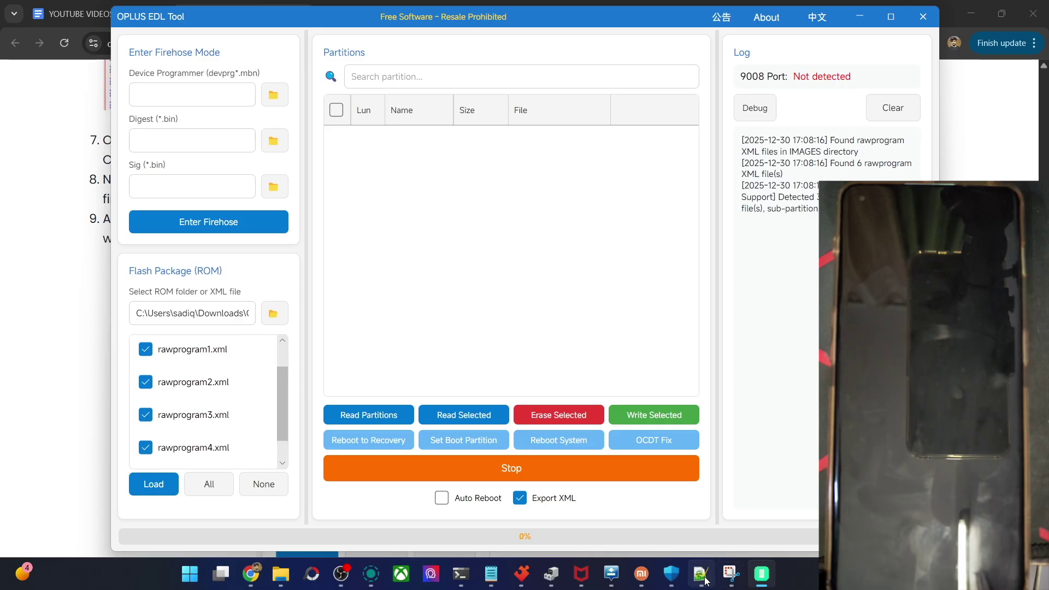
pyautogui.click(702, 480)
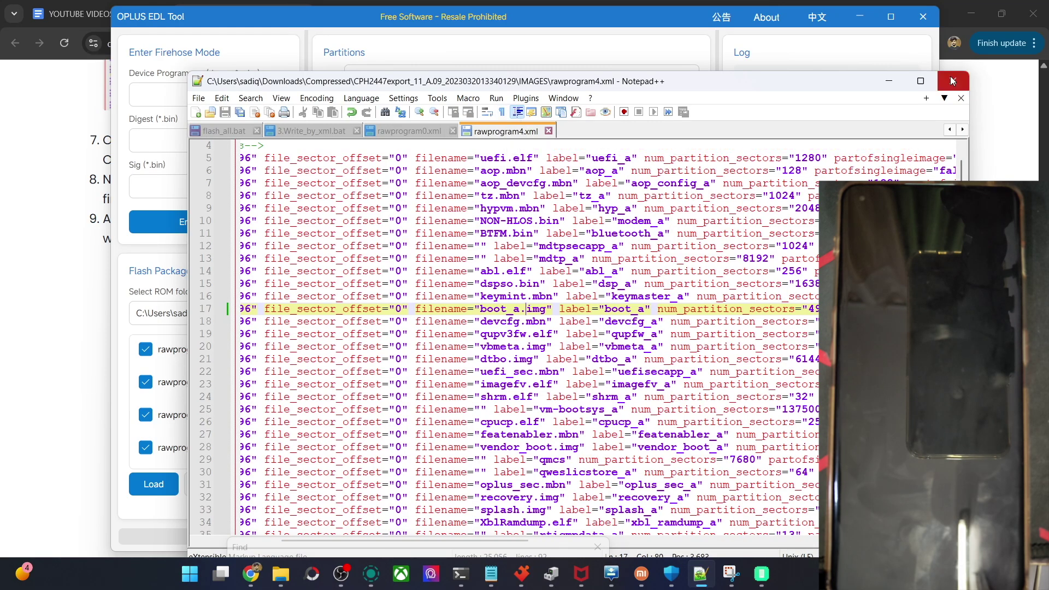
pyautogui.click(889, 80)
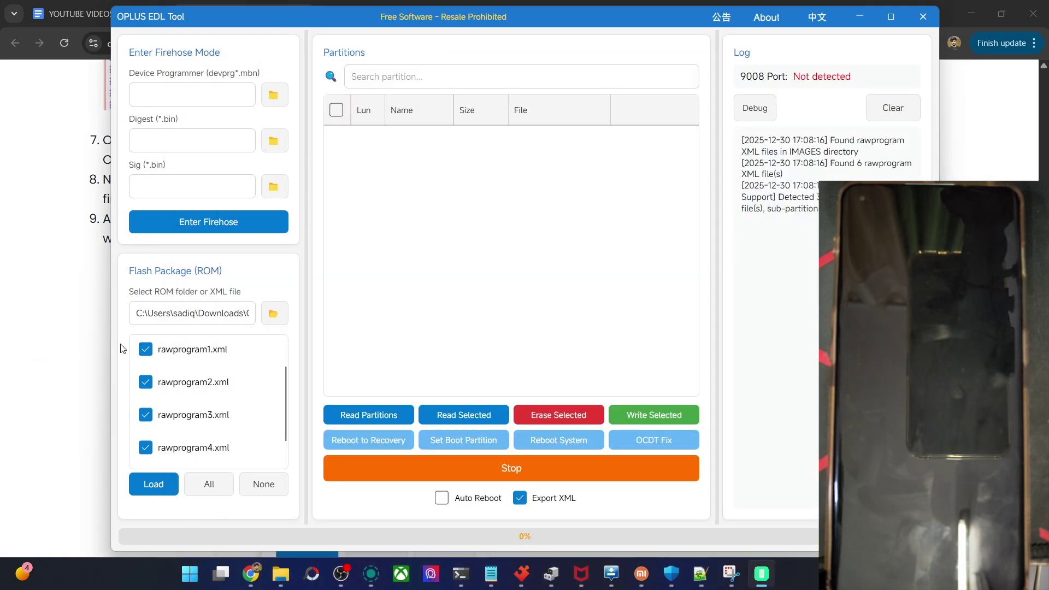
# Deselect rawprogram0, 1, 2, 3 and 5.xml in the flash package so only rawprogram4.xml stays selected
pyautogui.click(145, 349)
pyautogui.click(145, 382)
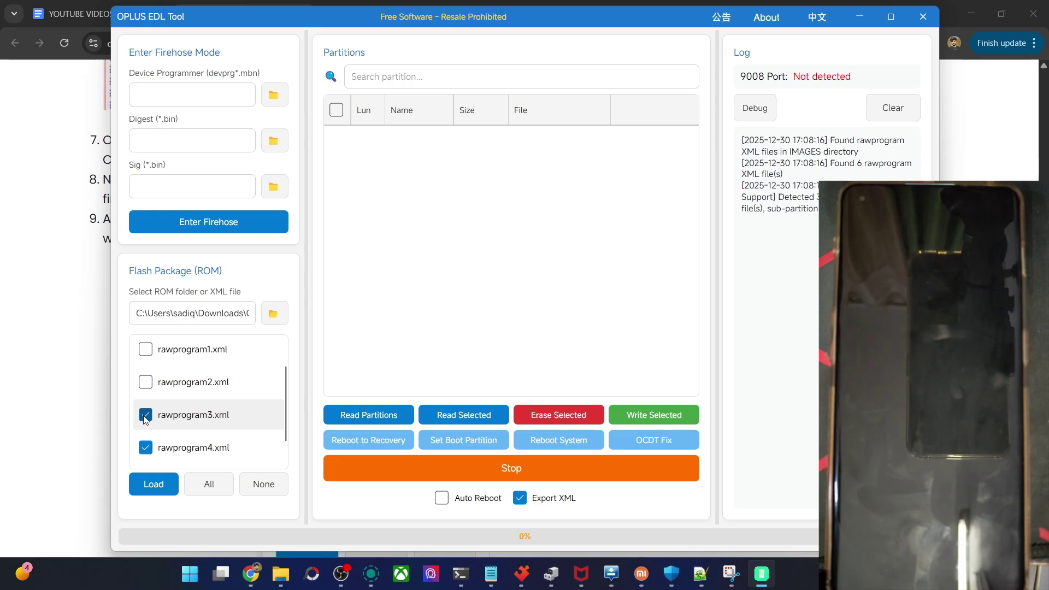
pyautogui.click(145, 416)
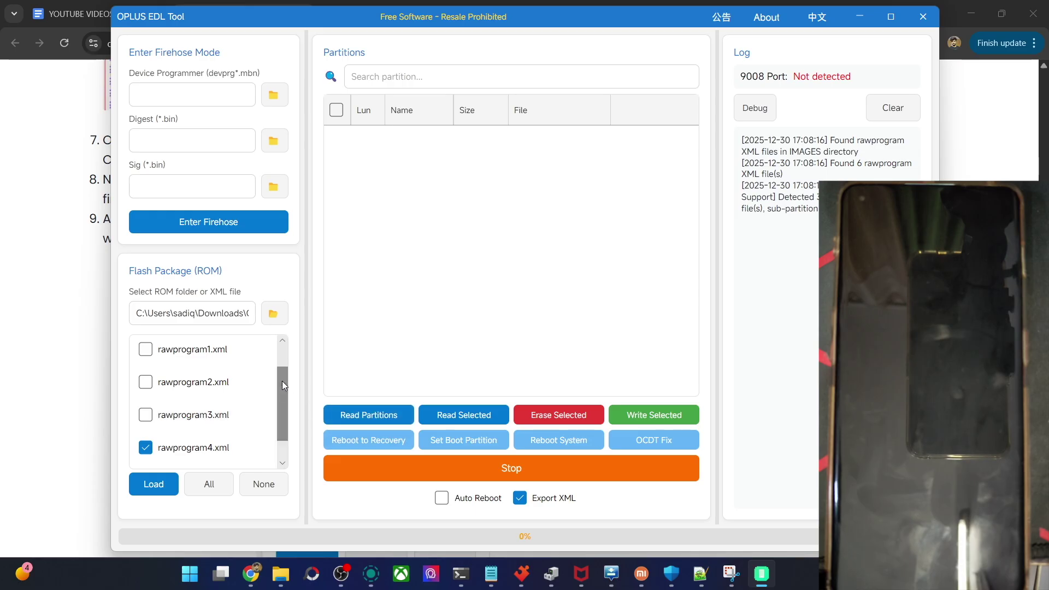
pyautogui.scroll(-1, 282, 382)
pyautogui.click(168, 452)
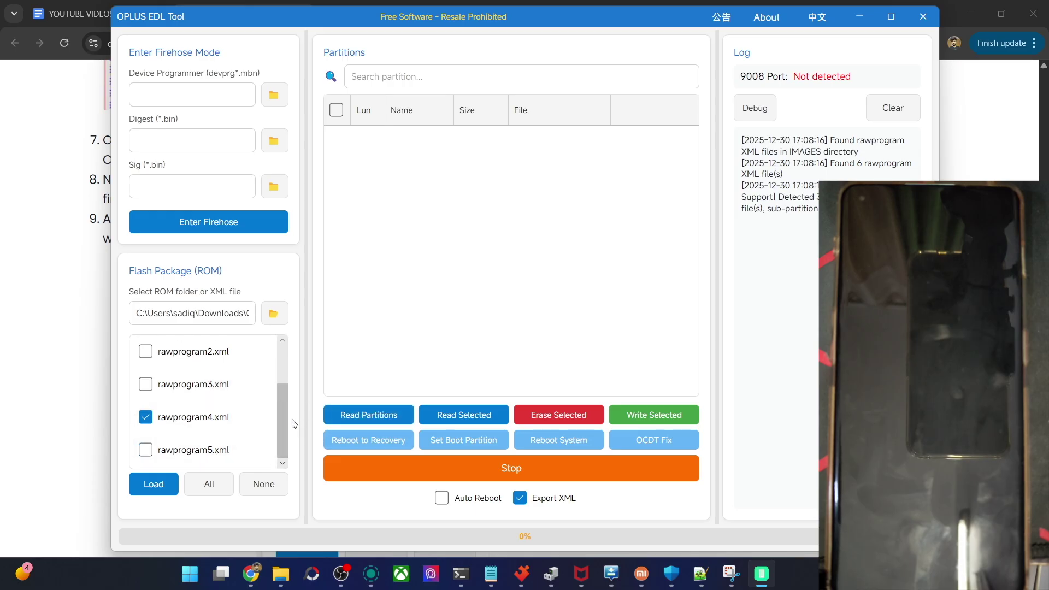
pyautogui.scroll(2, 283, 421)
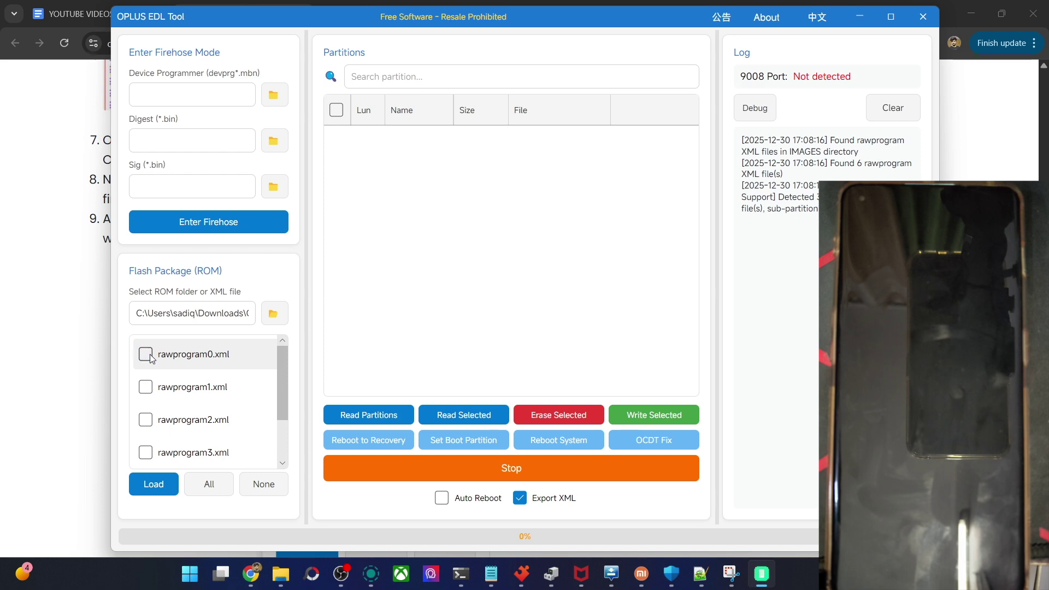
pyautogui.click(145, 354)
pyautogui.scroll(-2, 283, 424)
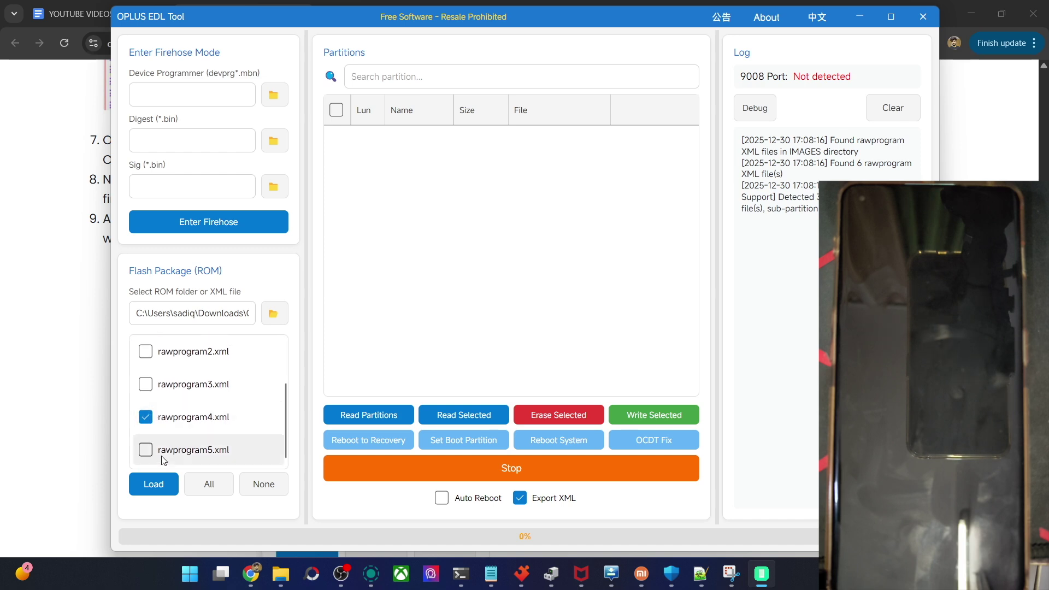
# Load the partitions of rawprogram4.xml into the table and check them against the boot entries of that file in Notepad++
pyautogui.click(153, 484)
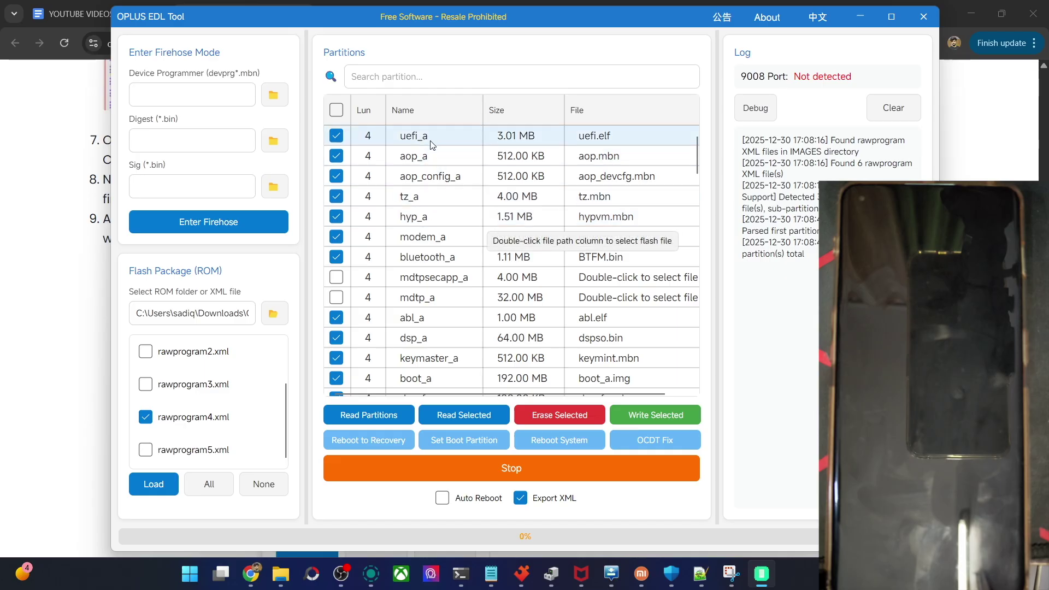
pyautogui.click(701, 574)
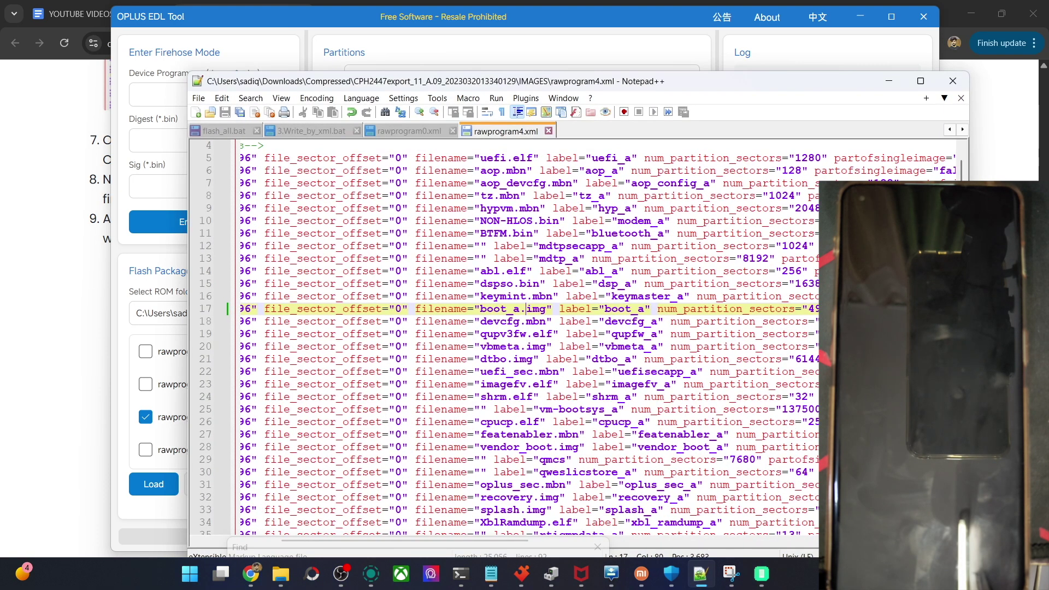
pyautogui.scroll(1, 540, 240)
pyautogui.scroll(-10, 540, 240)
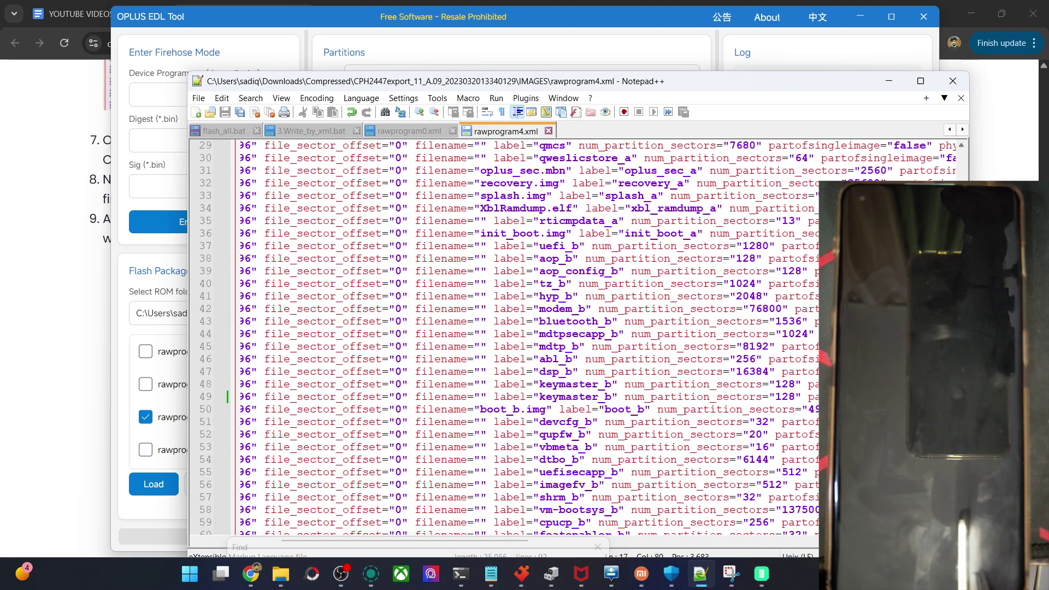
pyautogui.click(889, 80)
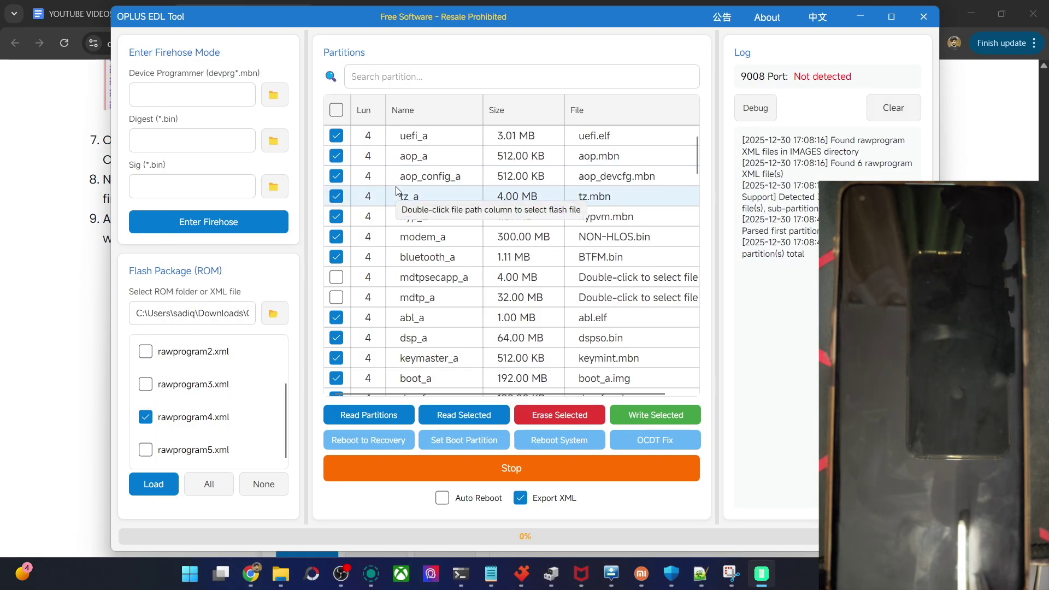
# Filter the partition list by "boot" to check the boot entries, and clear the filter again
pyautogui.click(558, 72)
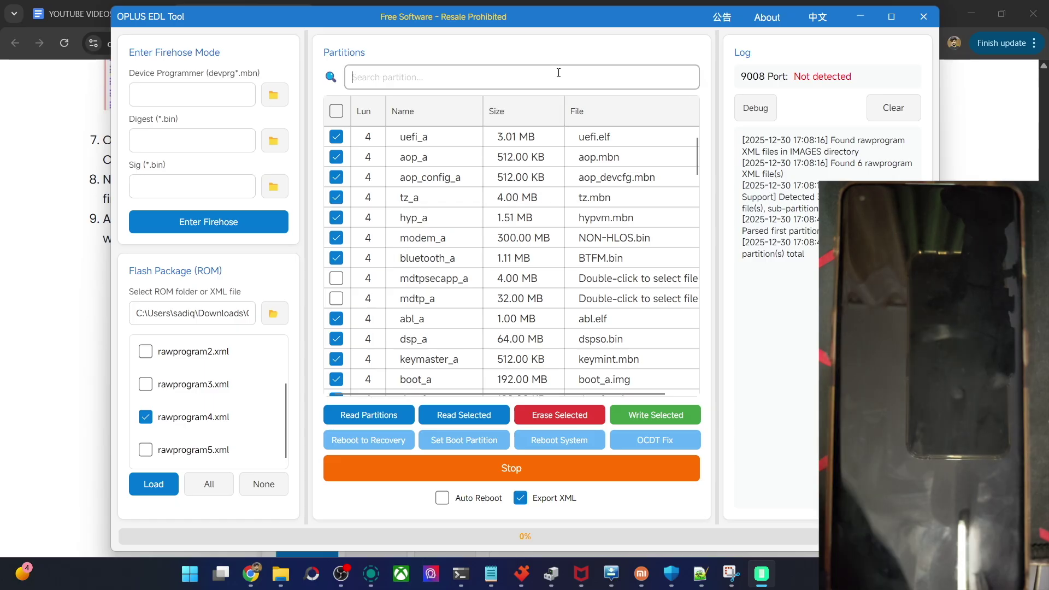
pyautogui.write('boot')
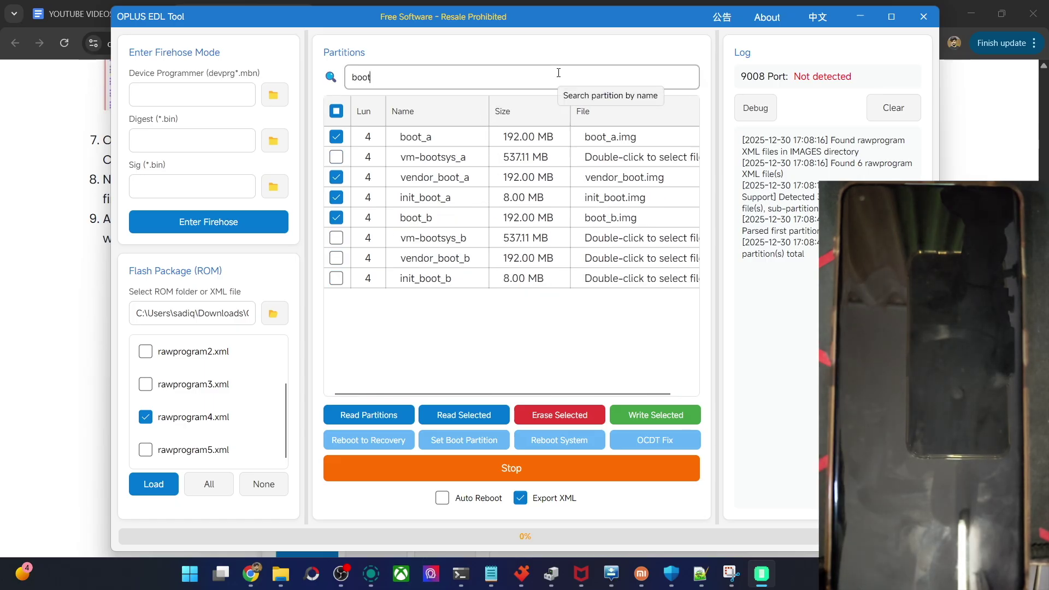
pyautogui.press('BackSpace')
pyautogui.press('BackSpace')
pyautogui.press('BackSpace')
pyautogui.press('BackSpace')
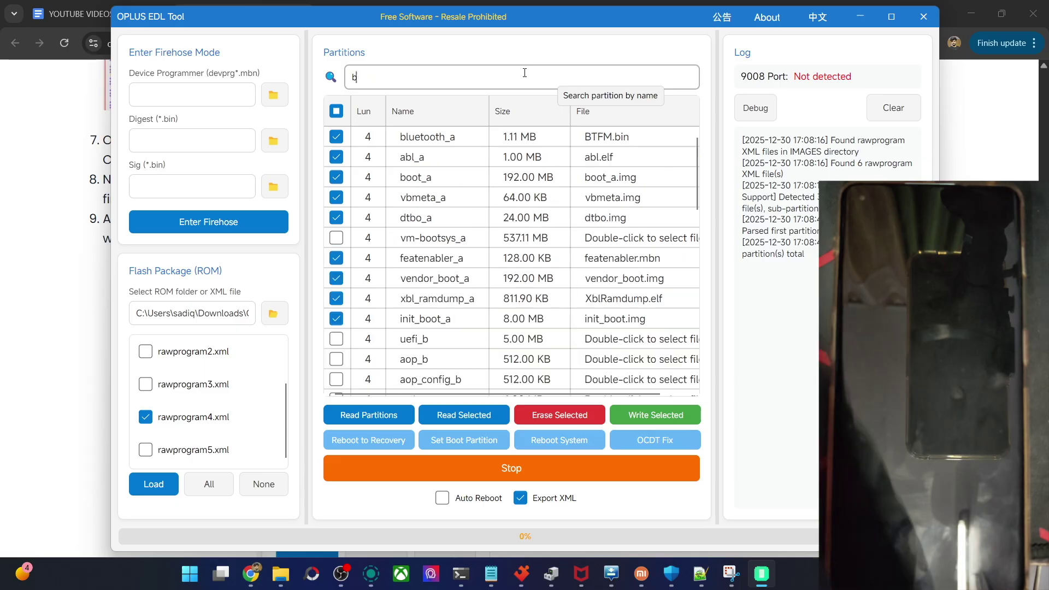
# Deselect all partitions and select only boot_a and boot_b for flashing
pyautogui.click(334, 111)
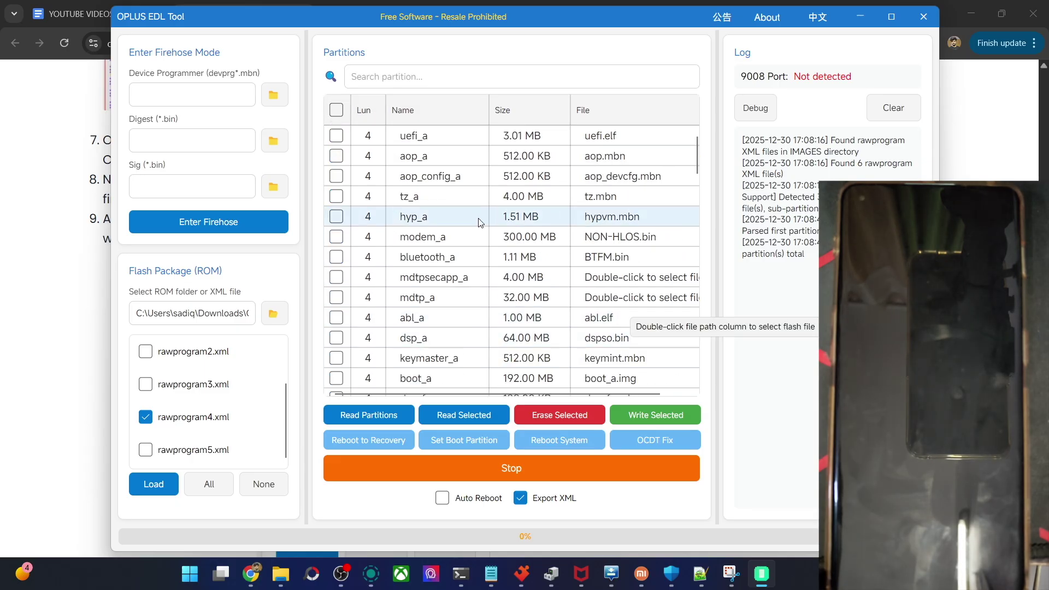
pyautogui.click(337, 379)
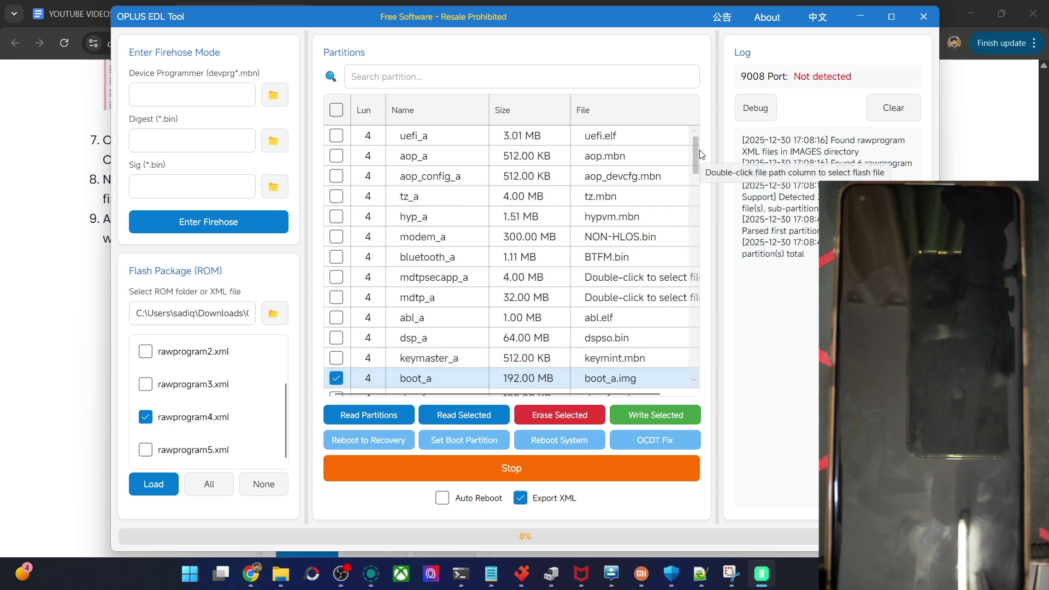
pyautogui.scroll(-2, 697, 157)
pyautogui.moveTo(696, 166); pyautogui.dragTo(692, 259)
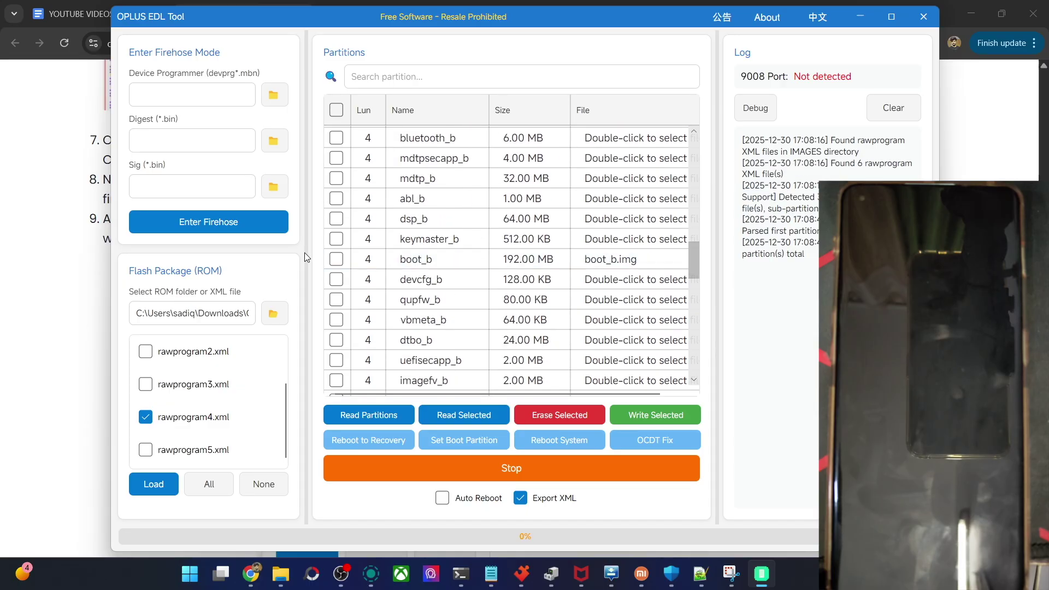
pyautogui.click(336, 259)
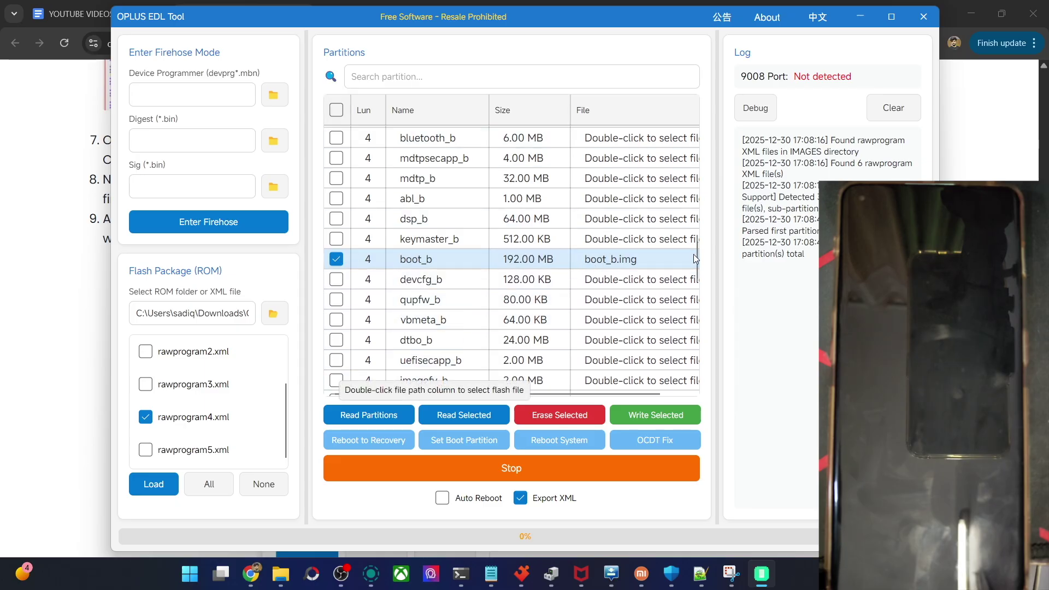
pyautogui.moveTo(696, 254); pyautogui.dragTo(693, 161)
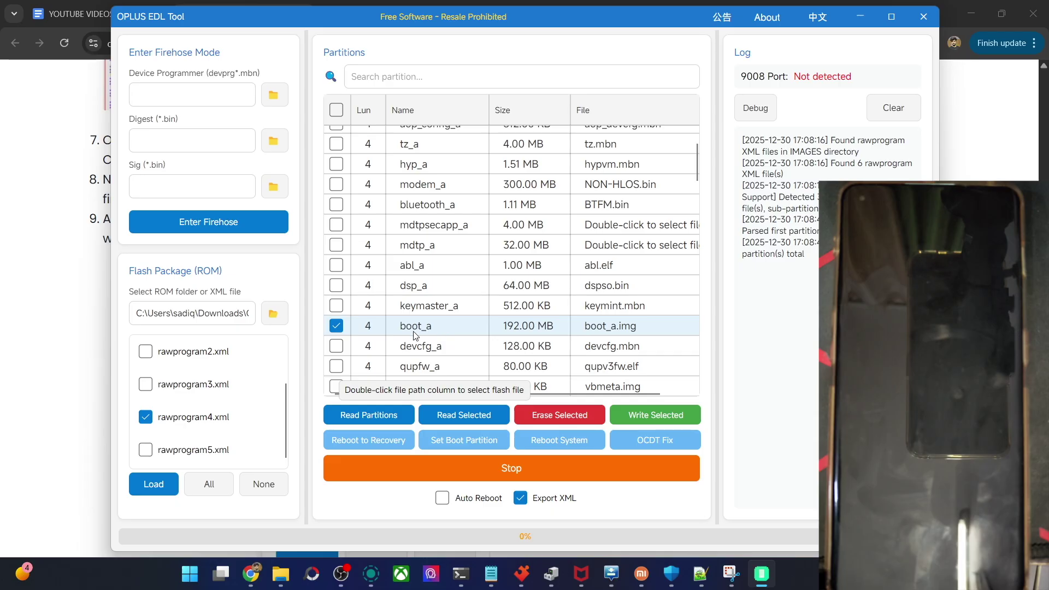
# Check the boot_a.img and boot_b.img files in the ROM's IMAGES folder in File Explorer, and return to OPLUS EDL Tool
pyautogui.click(280, 573)
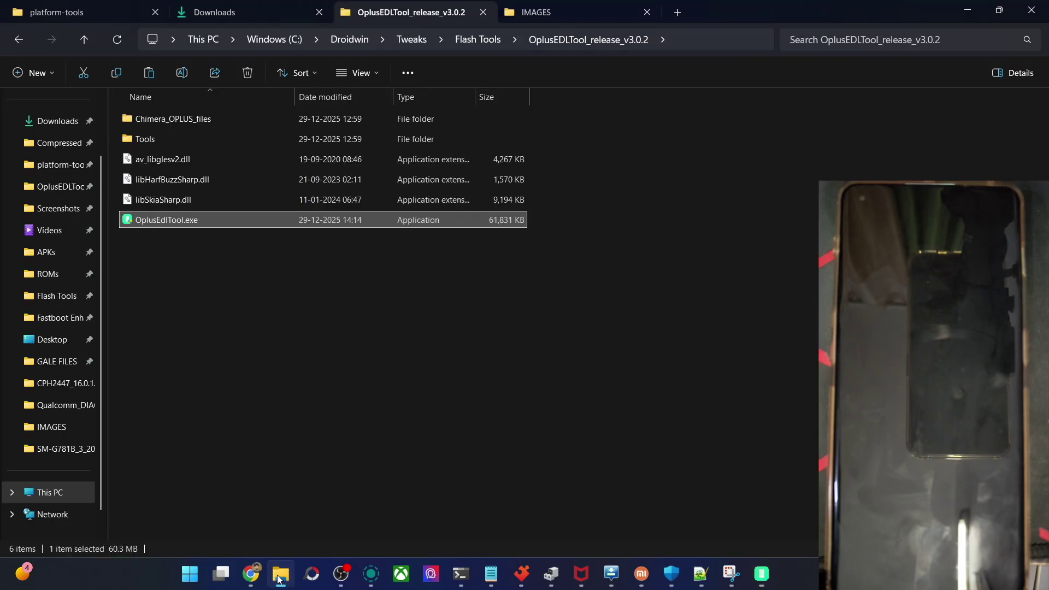
pyautogui.click(579, 12)
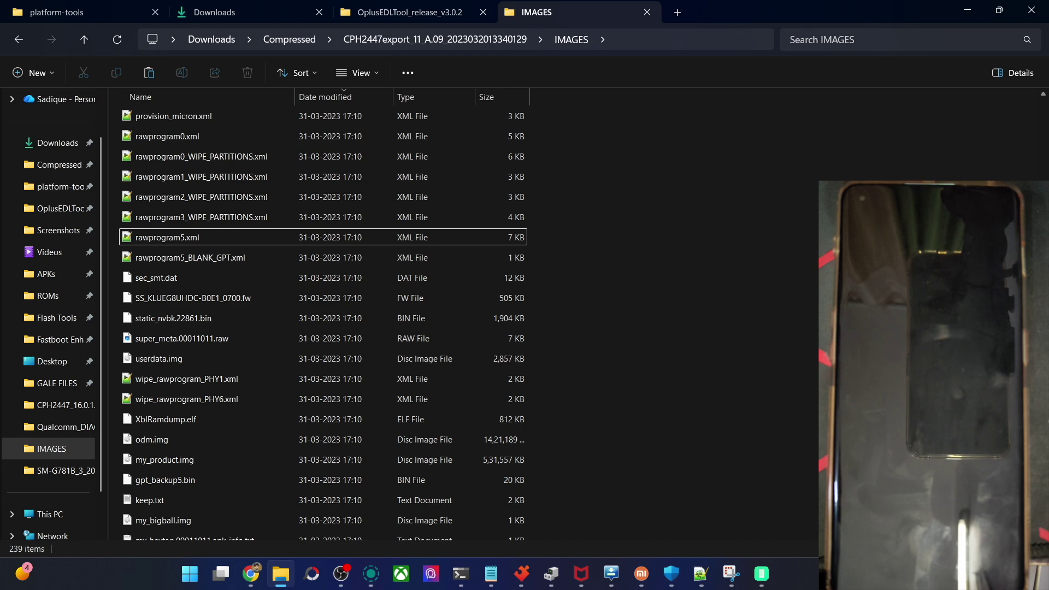
pyautogui.scroll(20, 323, 322)
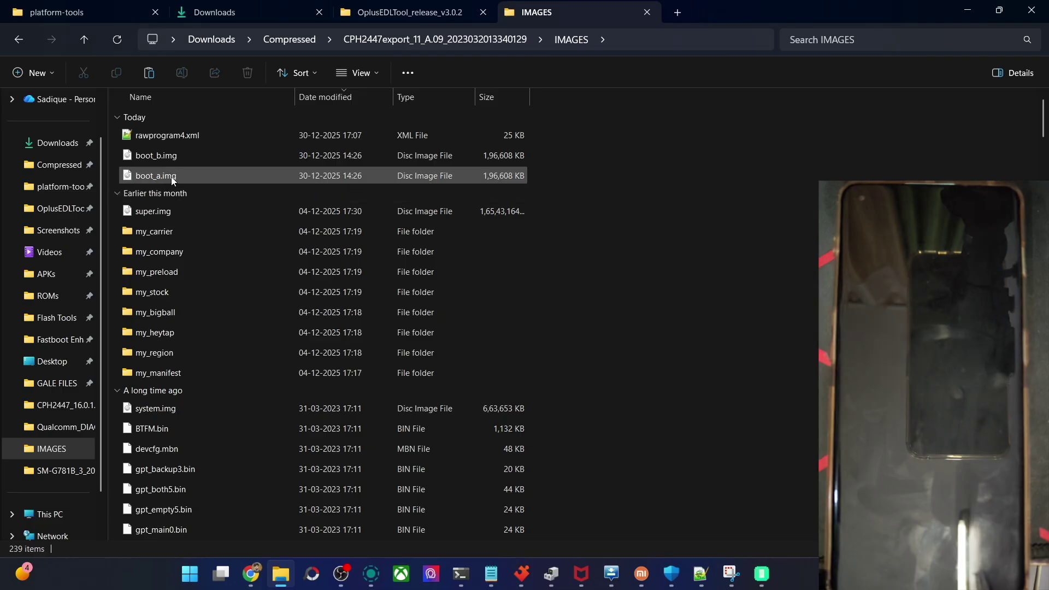
pyautogui.moveTo(172, 181)
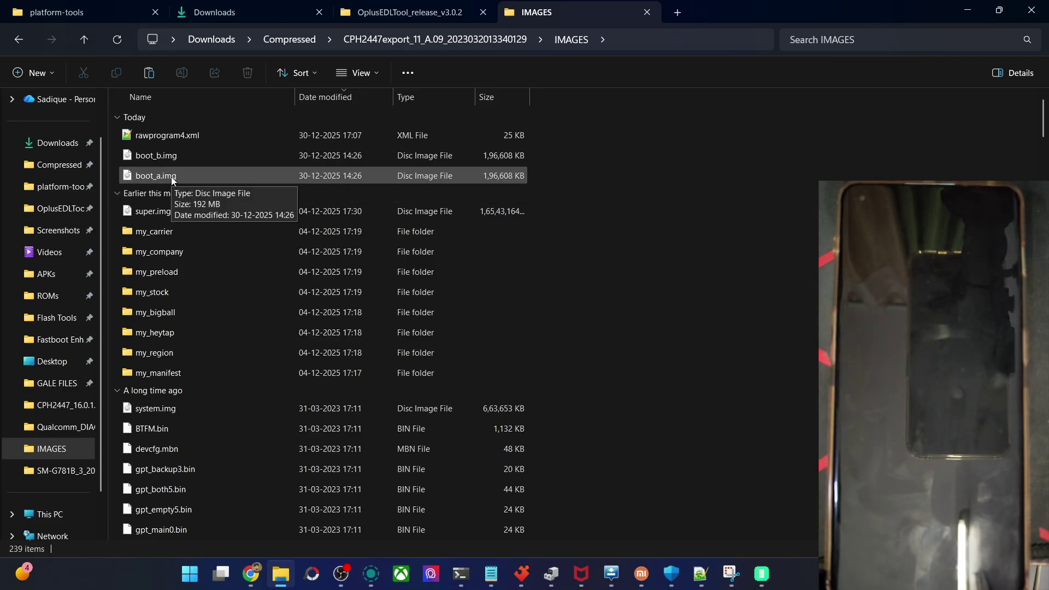
pyautogui.click(759, 577)
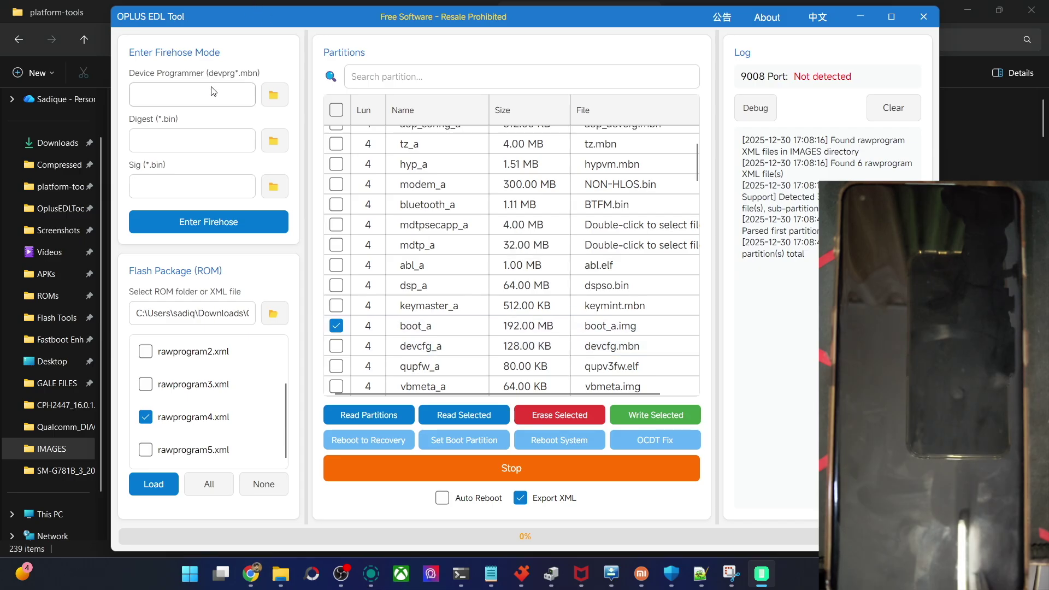
# Set the device programmer to OPPO_SM8550_New_Chimera_V2.7.melf from the SM8550_8Gen2_8+Gen2 folder in OplusEDLTool_release_v3.0.2's Chimera_OPLUS_files
pyautogui.click(275, 96)
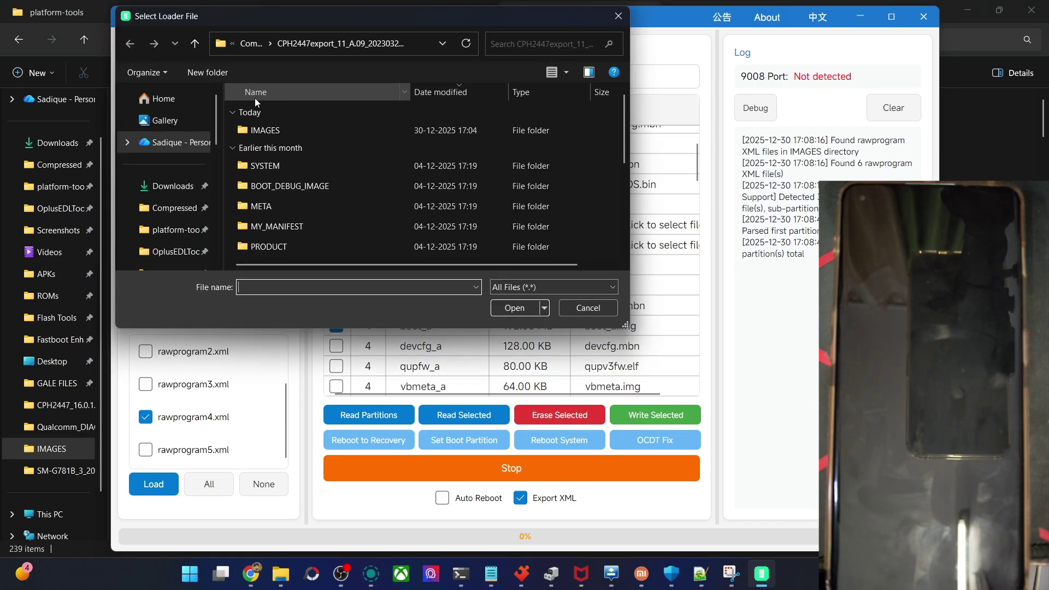
pyautogui.moveTo(295, 18); pyautogui.dragTo(530, 66)
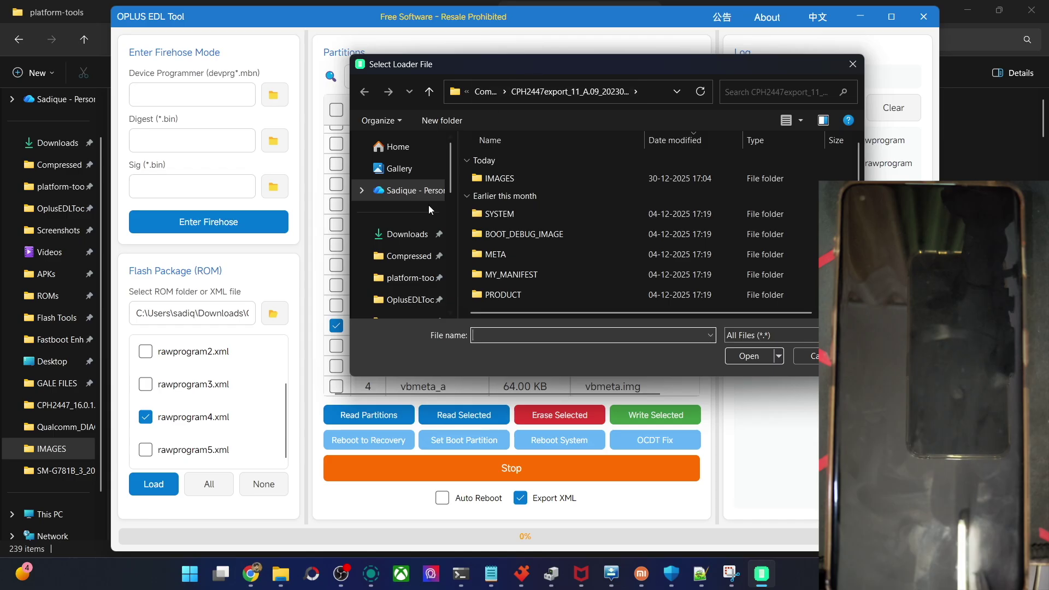
pyautogui.click(408, 257)
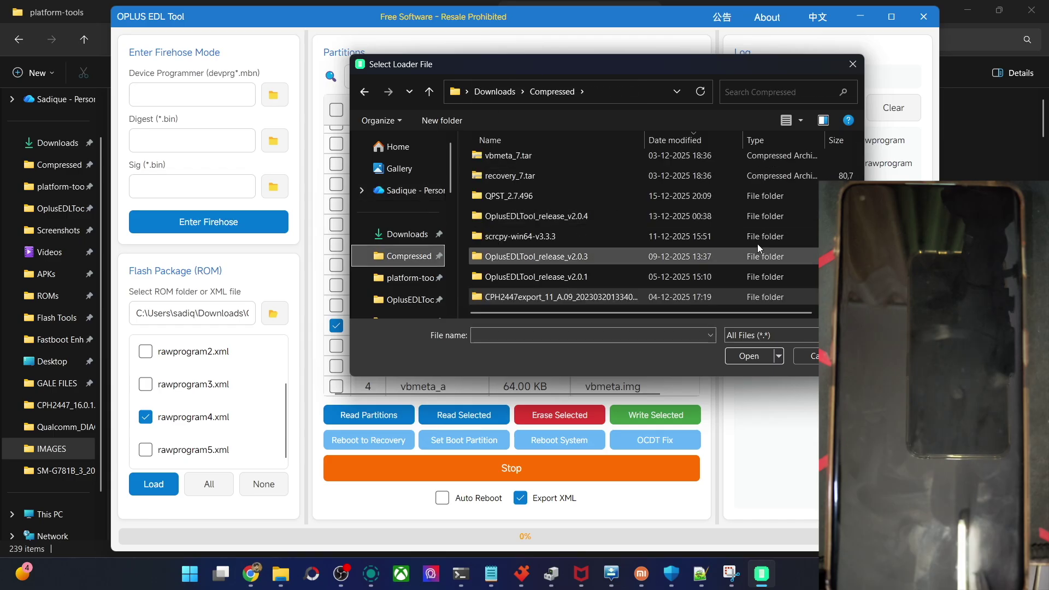
pyautogui.scroll(5, 857, 152)
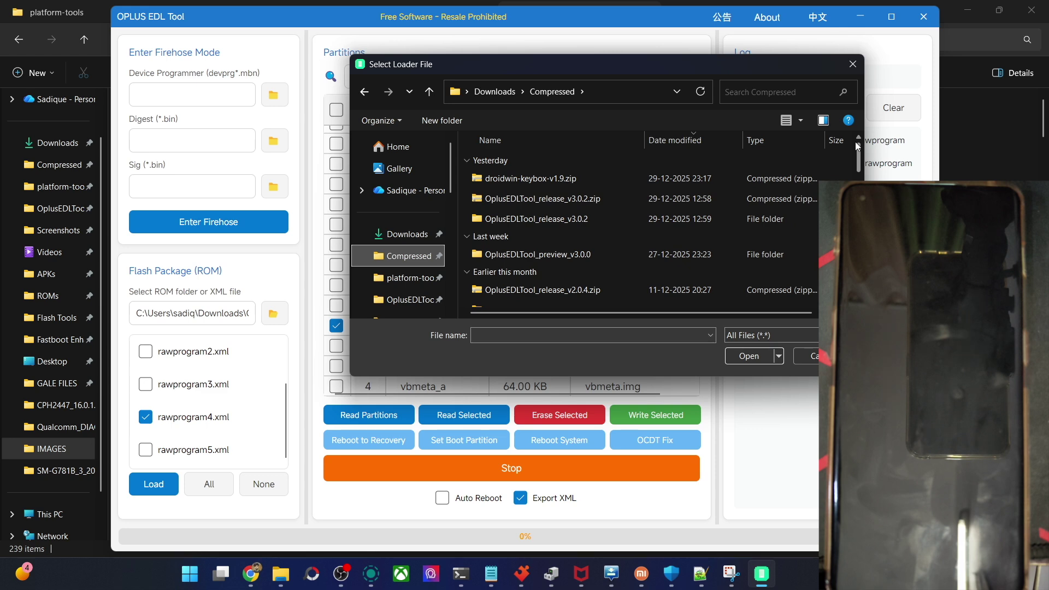
pyautogui.doubleClick(590, 218)
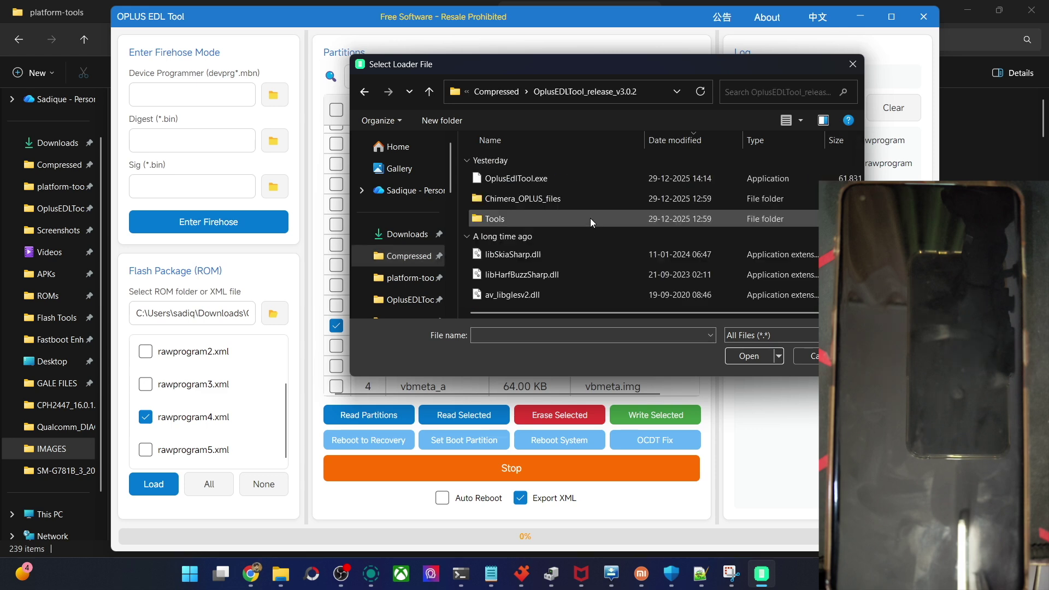
pyautogui.doubleClick(534, 200)
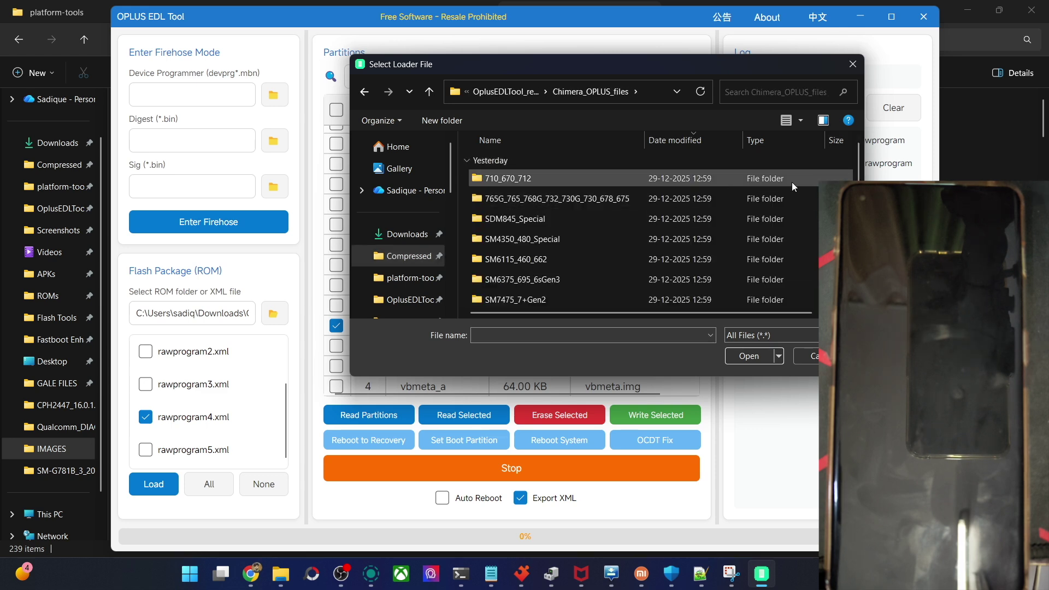
pyautogui.scroll(-2, 862, 178)
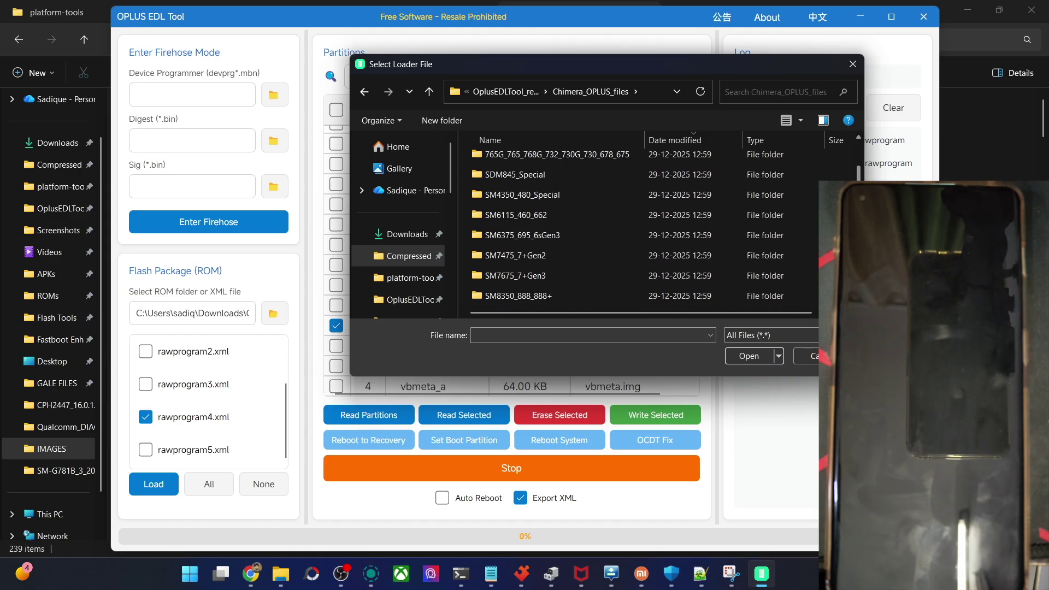
pyautogui.scroll(-3, 538, 236)
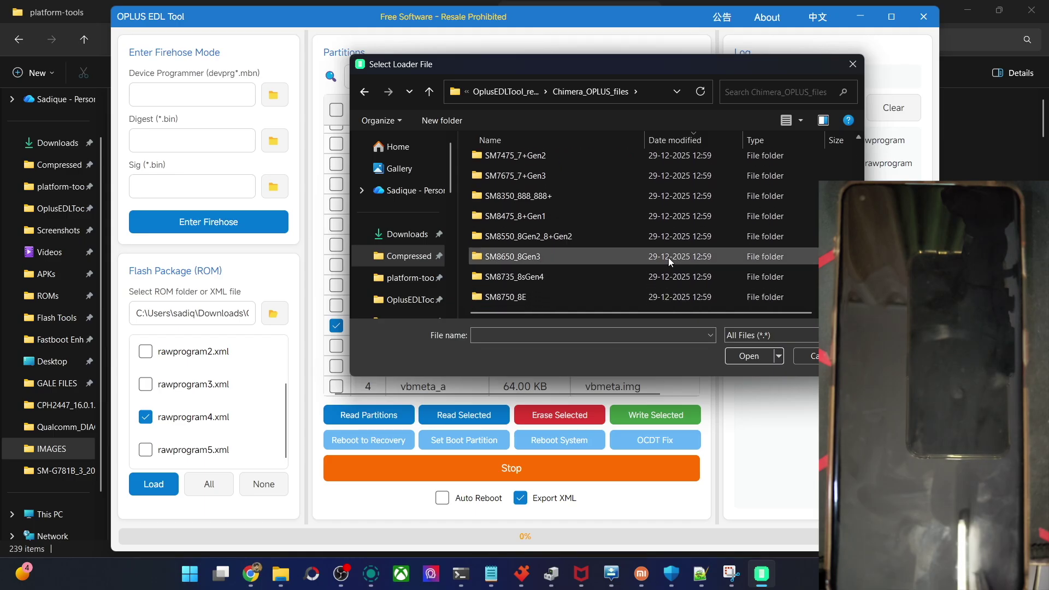
pyautogui.doubleClick(537, 236)
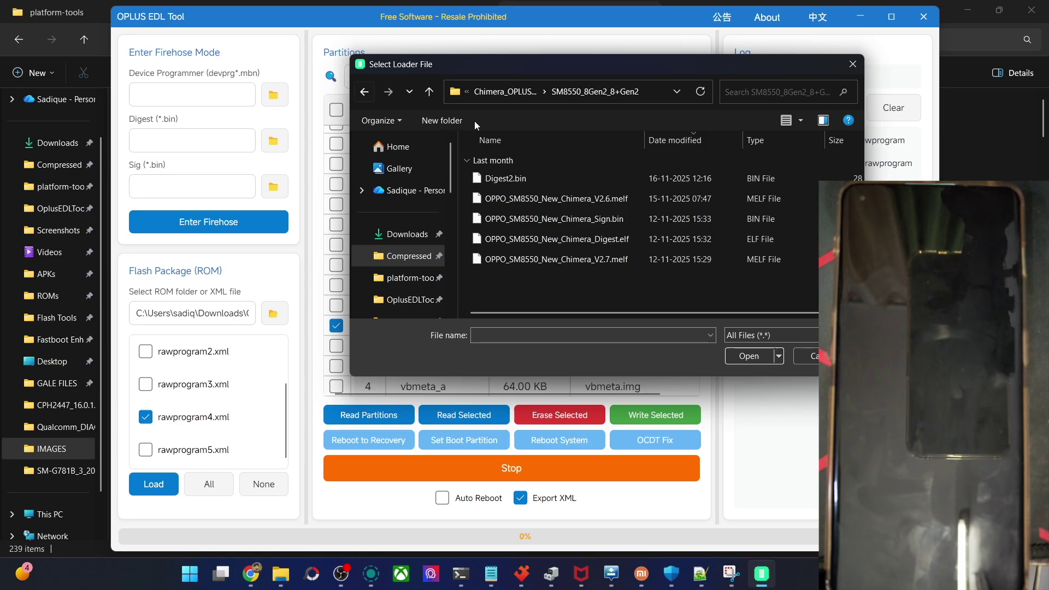
pyautogui.click(634, 259)
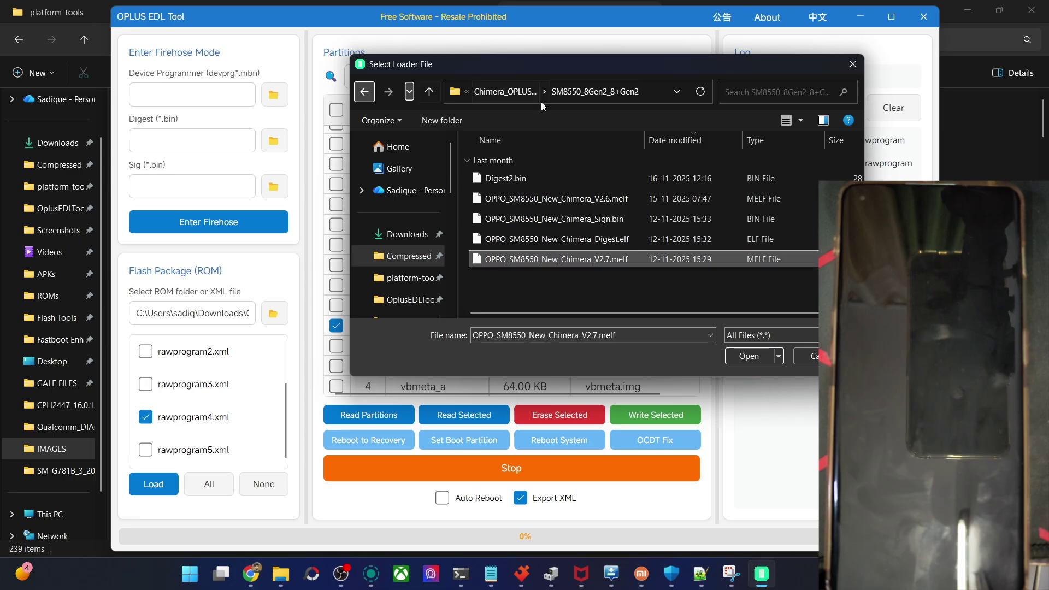
pyautogui.click(748, 356)
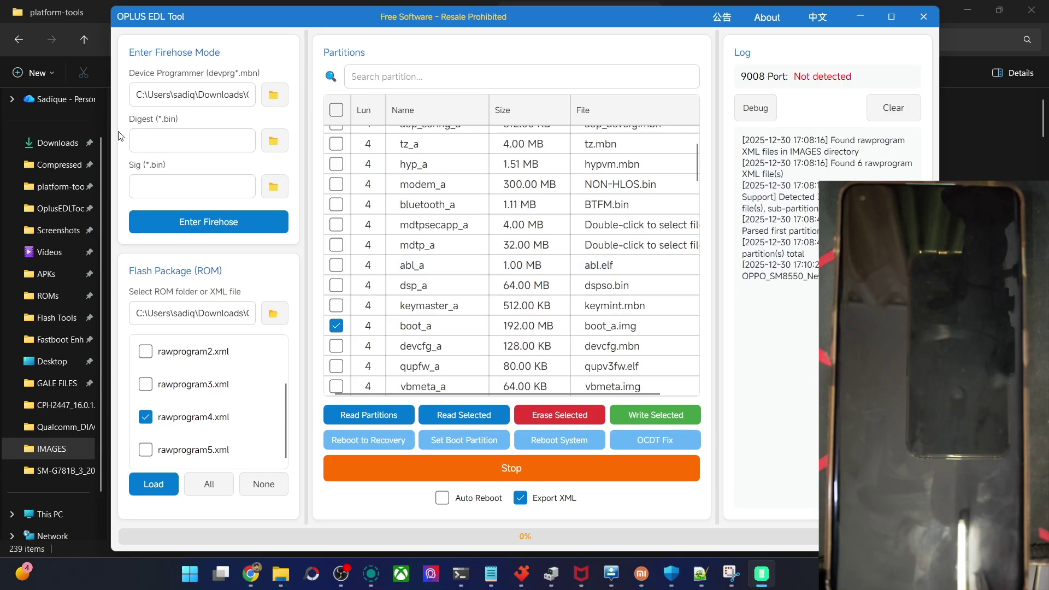
# Set the digest file to OPPO_SM8550_New_Chimera_Digest.elf from the SM8550_8Gen2_8+Gen2 folder
pyautogui.click(274, 147)
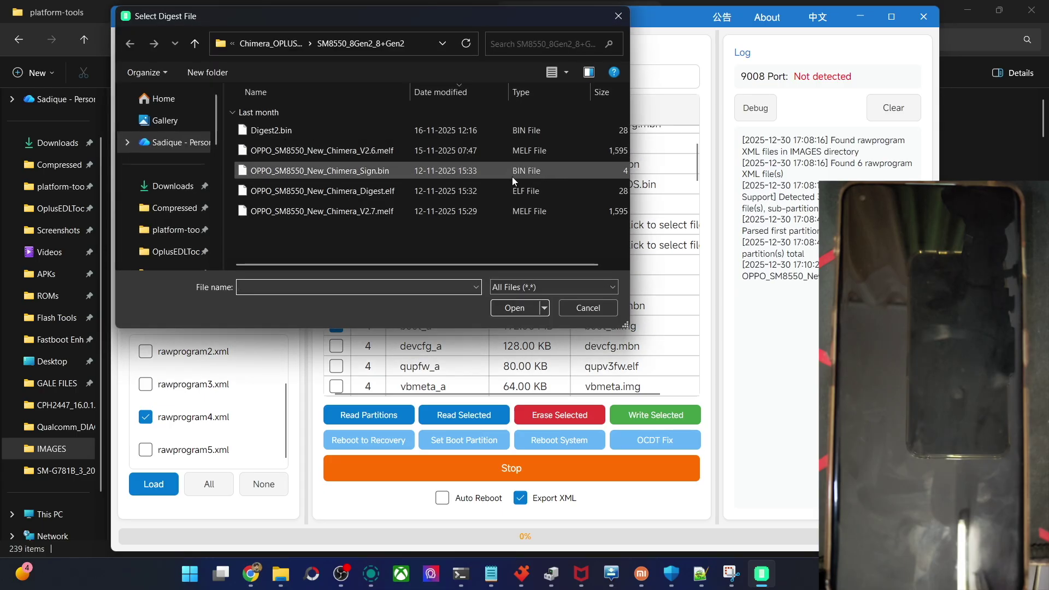
pyautogui.click(383, 191)
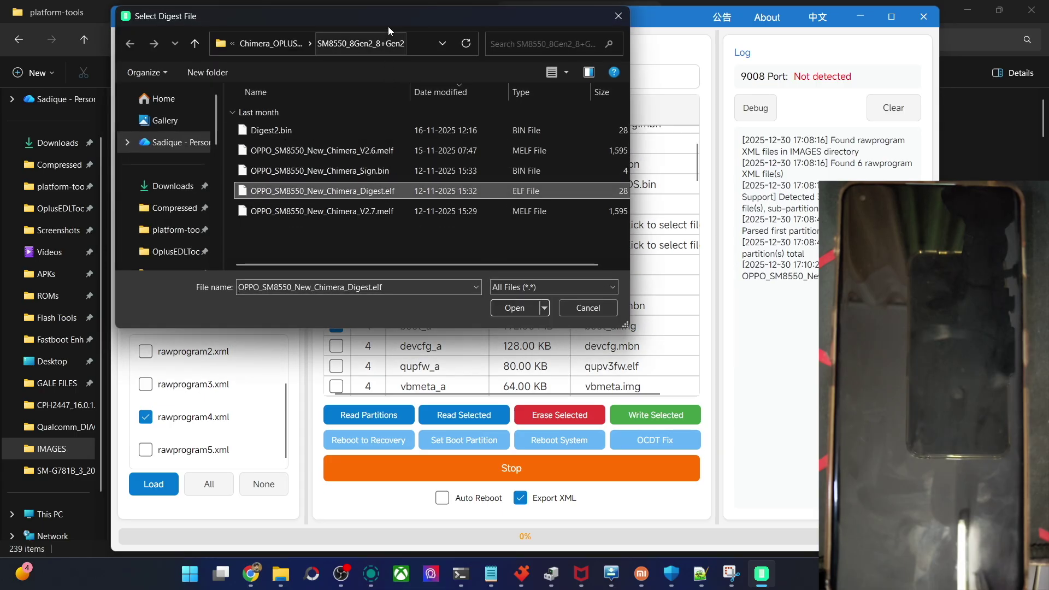
pyautogui.moveTo(388, 25); pyautogui.dragTo(510, 58)
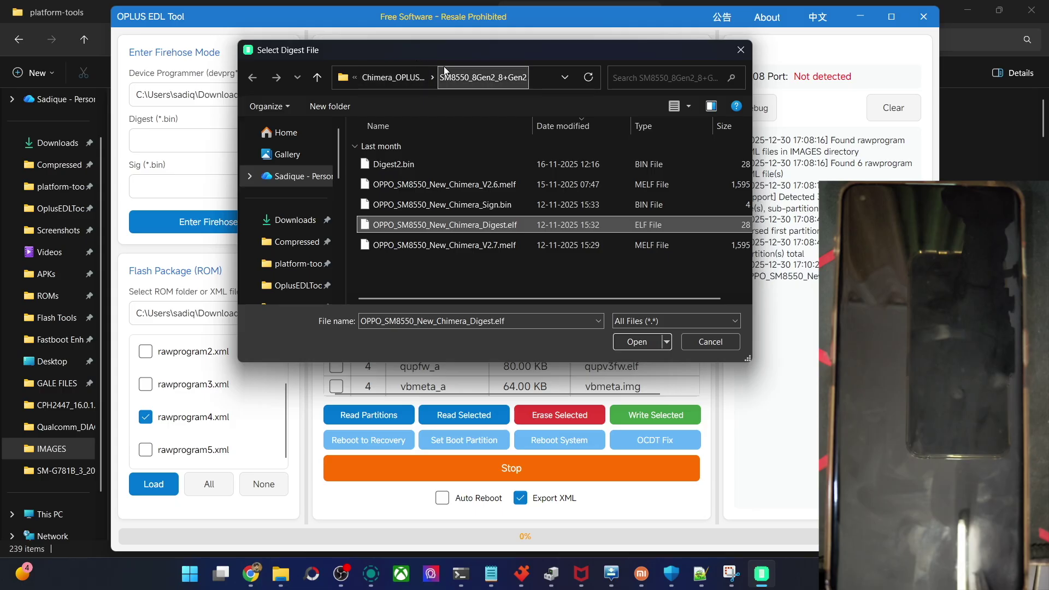
pyautogui.moveTo(442, 51); pyautogui.dragTo(465, 62)
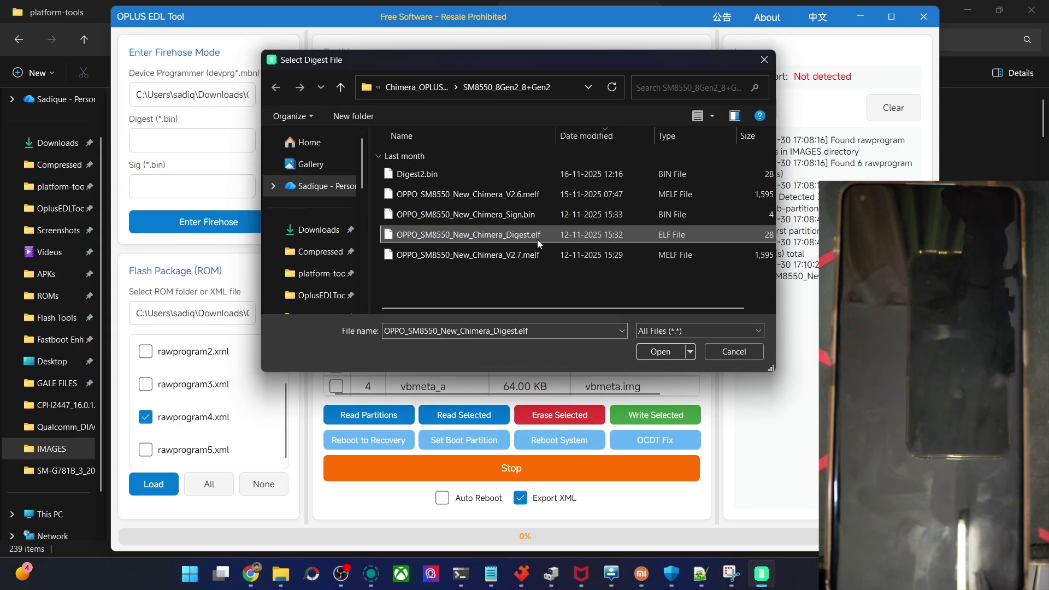
pyautogui.click(669, 356)
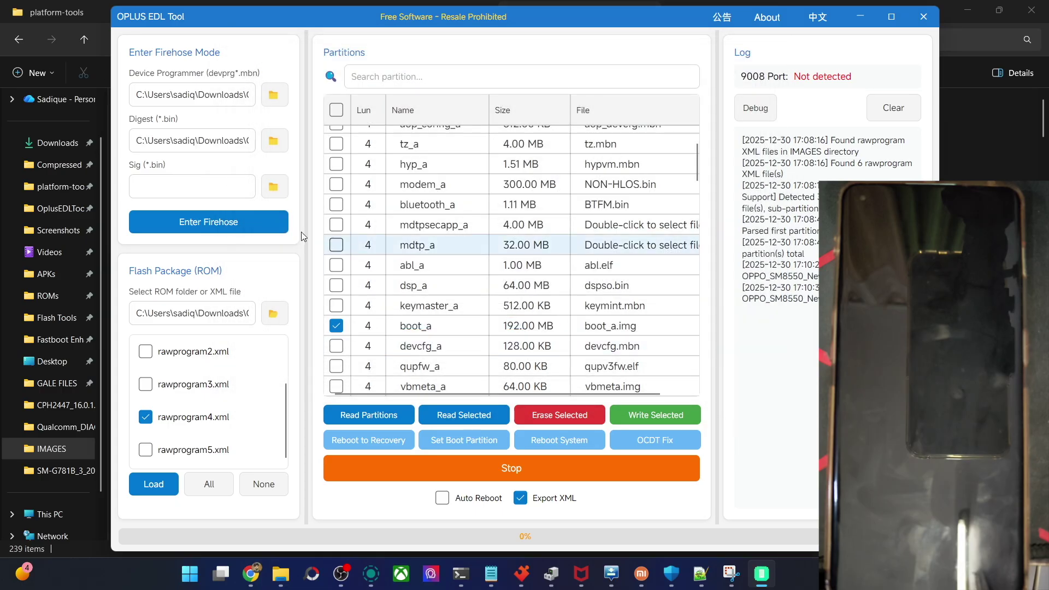
# Set the sig file to OPPO_SM8550_New_Chimera_Sign.bin from the SM8550_8Gen2_8+Gen2 folder
pyautogui.click(274, 188)
pyautogui.click(306, 170)
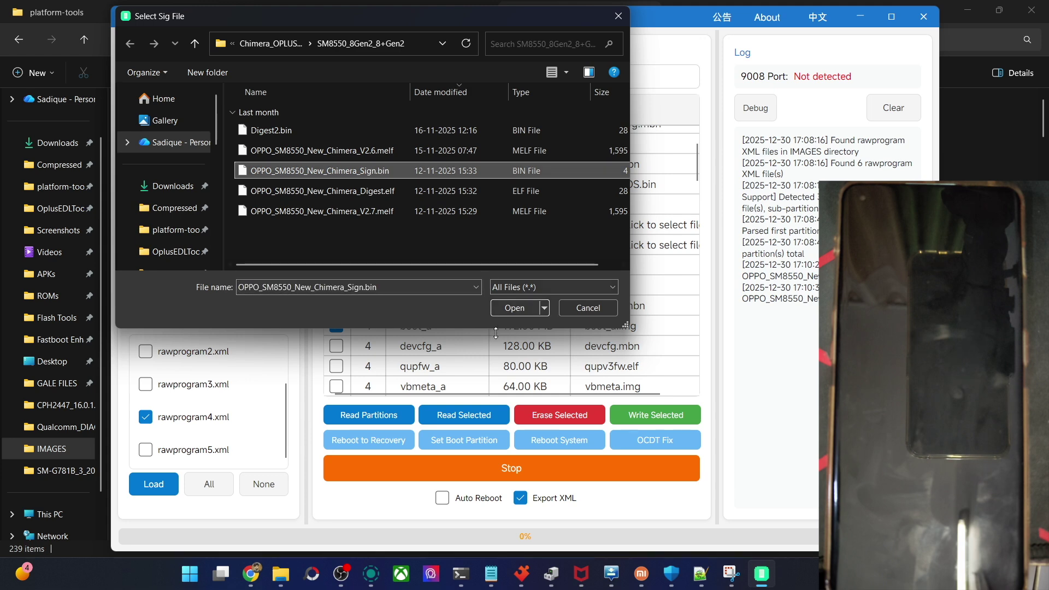
pyautogui.click(520, 308)
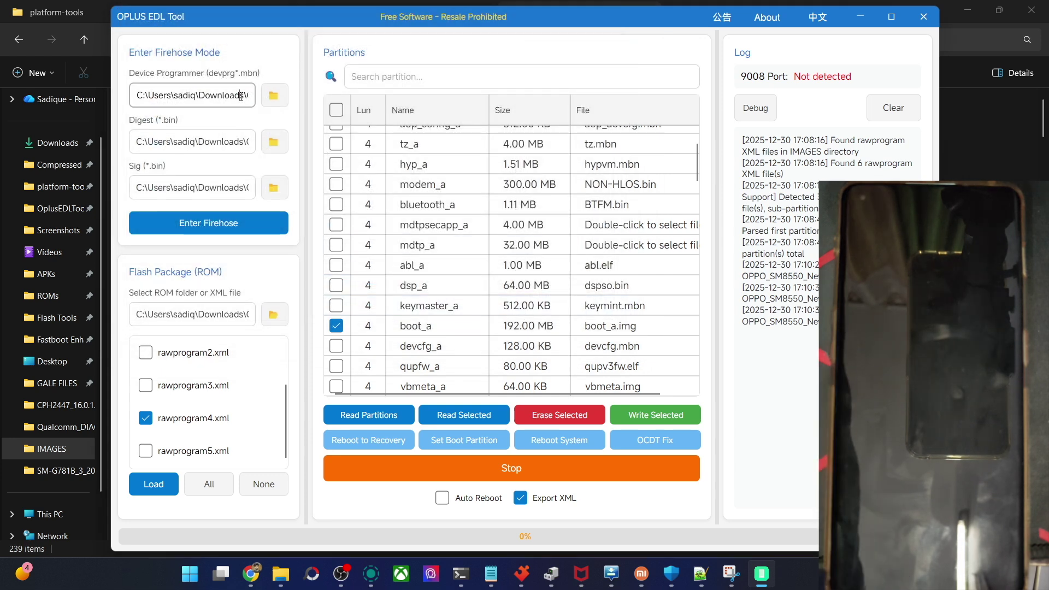
# Review the device programmer path through to the file name at its end
pyautogui.press('Right')
pyautogui.press('Right')
pyautogui.press('Right')
pyautogui.press('Right')
pyautogui.press('Right')
pyautogui.press('Right')
pyautogui.press('Right')
pyautogui.press('Right')
pyautogui.press('Right')
pyautogui.press('Right')
pyautogui.press('Right')
pyautogui.press('Right')
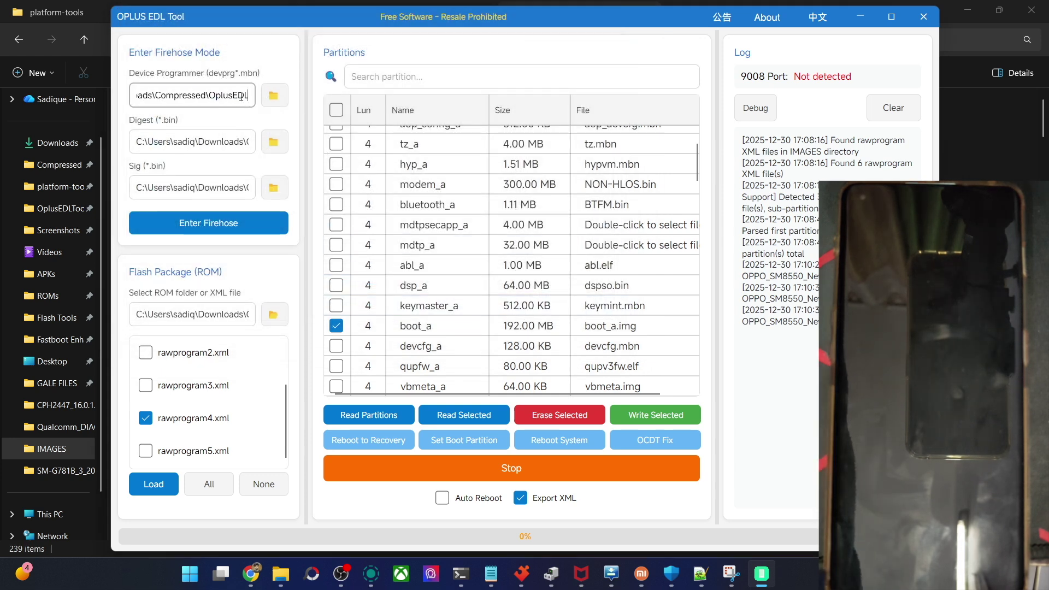
pyautogui.press('Right')
pyautogui.press('Right')
pyautogui.press('Right')
pyautogui.press('Right')
pyautogui.press('Right')
pyautogui.press('Right')
pyautogui.press('Right')
pyautogui.press('Right')
pyautogui.press('Right')
pyautogui.press('Right')
pyautogui.press('Right')
pyautogui.press('Right')
pyautogui.press('Right')
pyautogui.press('Right')
pyautogui.press('Right')
pyautogui.press('Right')
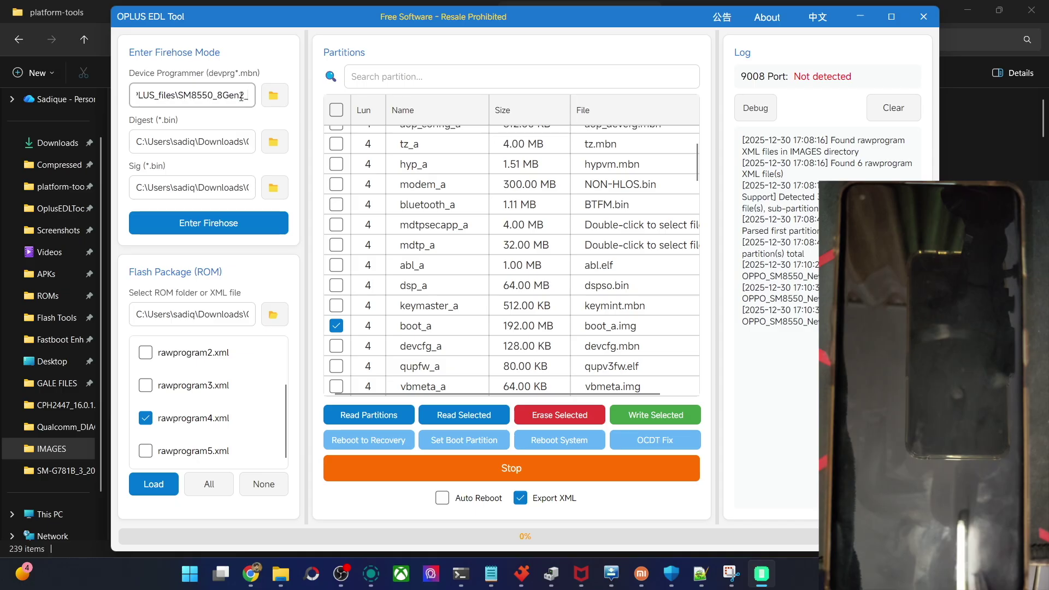
pyautogui.press('Right')
pyautogui.press('Right')
pyautogui.press('Right')
pyautogui.press('Right')
pyautogui.press('Right')
pyautogui.press('Right')
pyautogui.press('Right')
pyautogui.press('Right')
pyautogui.press('Right')
pyautogui.press('Right')
pyautogui.press('Right')
pyautogui.press('Right')
pyautogui.press('Right')
pyautogui.press('Right')
pyautogui.press('Right')
pyautogui.press('Right')
pyautogui.press('Right')
pyautogui.press('Right')
pyautogui.press('Right')
pyautogui.press('Right')
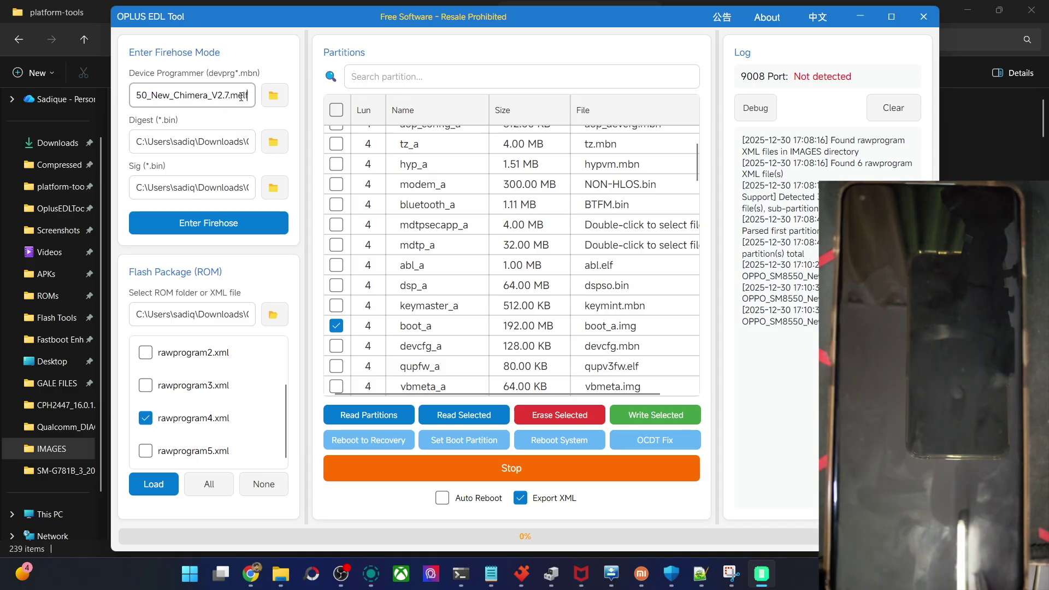
# Review the digest file path through to the file name at its end
pyautogui.click(232, 140)
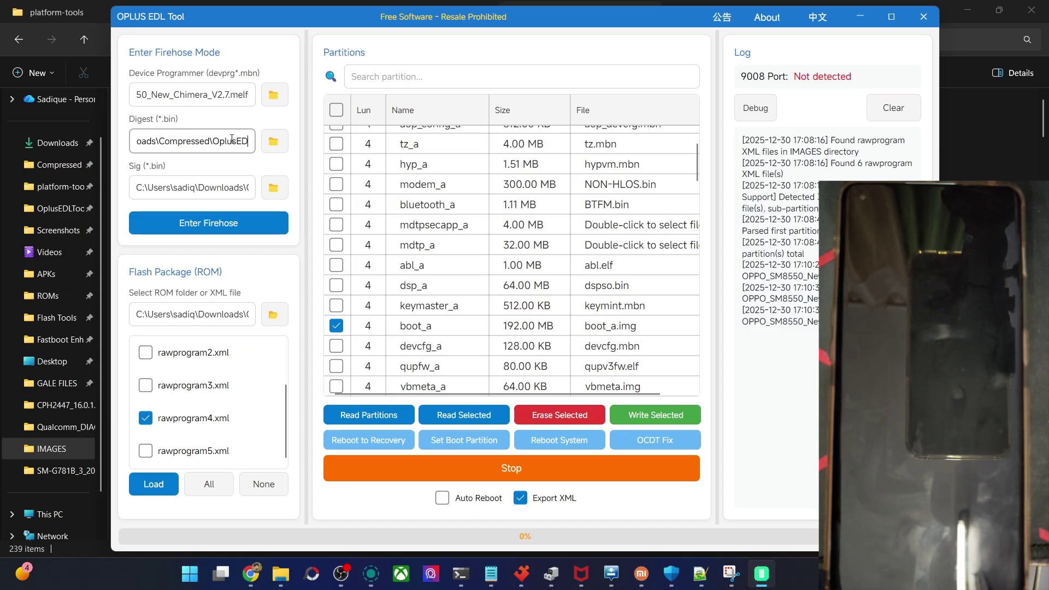
pyautogui.press('Right')
pyautogui.press('Right')
pyautogui.press('Right')
pyautogui.press('Right')
pyautogui.press('Right')
pyautogui.press('Right')
pyautogui.press('Right')
pyautogui.press('Right')
pyautogui.press('Right')
pyautogui.press('Right')
pyautogui.press('Right')
pyautogui.press('Right')
pyautogui.press('Right')
pyautogui.press('Right')
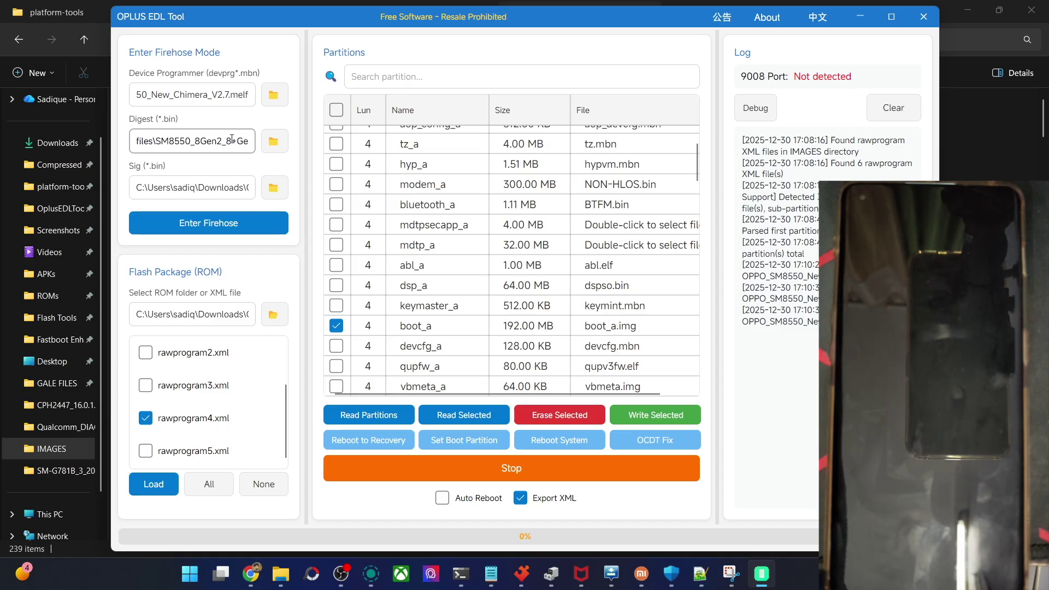
pyautogui.press('Right')
pyautogui.press('Right')
pyautogui.press('Right')
pyautogui.press('Right')
pyautogui.press('Right')
pyautogui.press('Right')
pyautogui.press('Right')
pyautogui.press('Right')
pyautogui.press('Right')
pyautogui.press('Right')
pyautogui.press('Right')
pyautogui.press('Right')
pyautogui.press('Right')
pyautogui.press('Right')
pyautogui.press('Right')
pyautogui.press('Right')
pyautogui.press('Right')
pyautogui.press('Right')
pyautogui.press('Right')
pyautogui.press('Right')
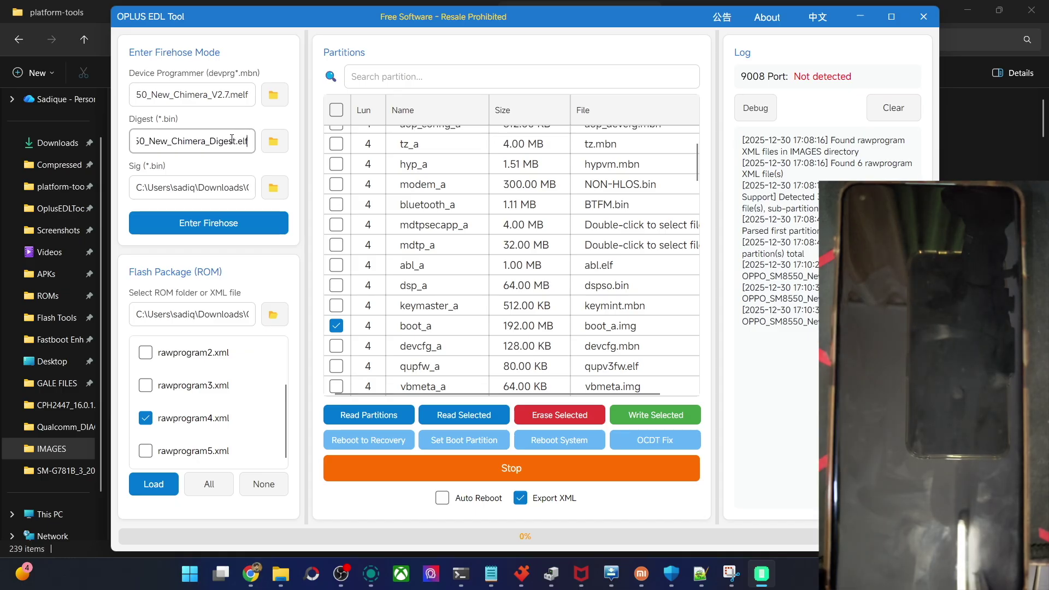
# Review the sig file path through to the file name at its end
pyautogui.click(243, 188)
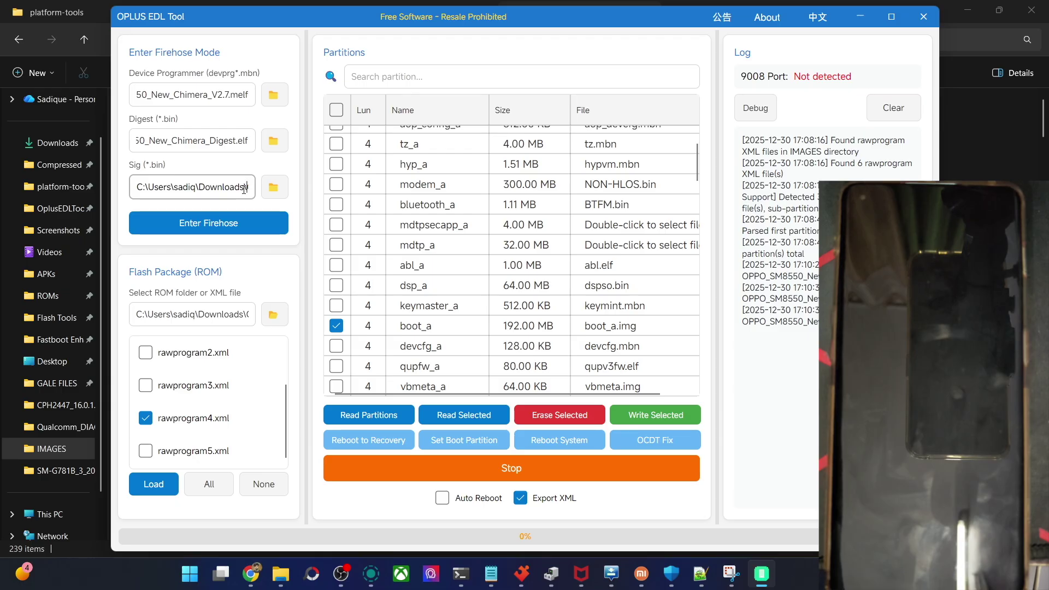
pyautogui.press('Right')
pyautogui.press('Right')
pyautogui.press('Right')
pyautogui.press('Right')
pyautogui.press('Right')
pyautogui.press('Right')
pyautogui.press('Right')
pyautogui.press('Right')
pyautogui.press('Right')
pyautogui.press('Right')
pyautogui.press('Right')
pyautogui.press('Right')
pyautogui.press('Right')
pyautogui.press('Right')
pyautogui.press('Right')
pyautogui.press('Right')
pyautogui.press('Right')
pyautogui.press('Right')
pyautogui.press('Right')
pyautogui.press('Right')
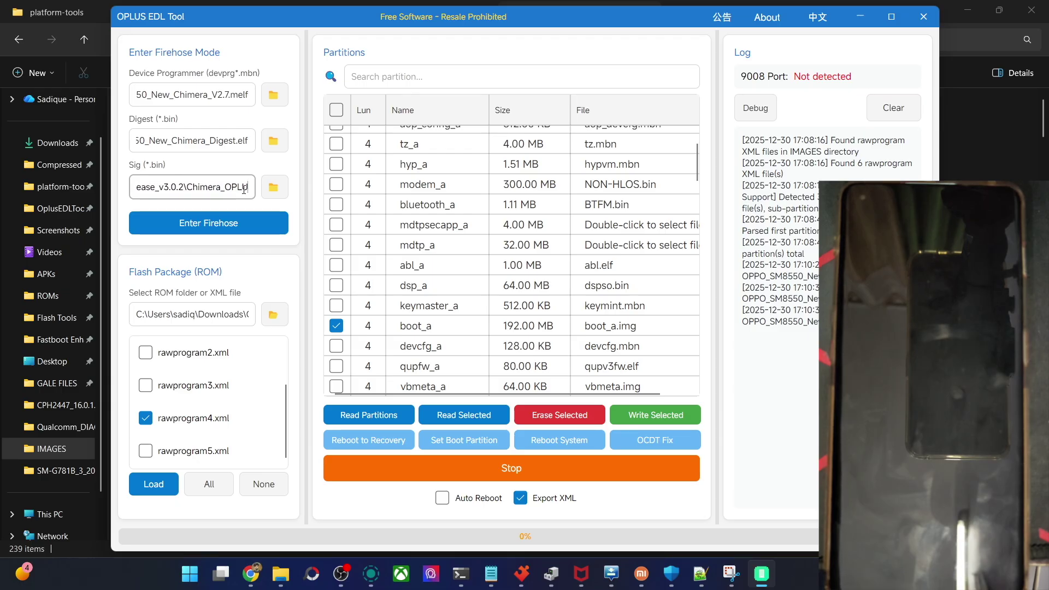
pyautogui.press('Right')
pyautogui.press('Right')
pyautogui.press('Right')
pyautogui.press('Right')
pyautogui.press('Right')
pyautogui.press('Right')
pyautogui.press('Right')
pyautogui.press('Right')
pyautogui.press('Right')
pyautogui.press('Right')
pyautogui.press('Right')
pyautogui.press('Right')
pyautogui.press('Right')
pyautogui.press('Right')
pyautogui.press('Right')
pyautogui.press('Right')
pyautogui.press('Right')
pyautogui.press('Right')
pyautogui.press('Right')
pyautogui.press('Right')
pyautogui.press('Right')
pyautogui.press('Right')
pyautogui.press('Right')
pyautogui.press('Right')
pyautogui.press('Right')
pyautogui.press('Right')
pyautogui.press('Right')
pyautogui.press('Right')
pyautogui.press('Right')
pyautogui.press('Right')
pyautogui.press('Right')
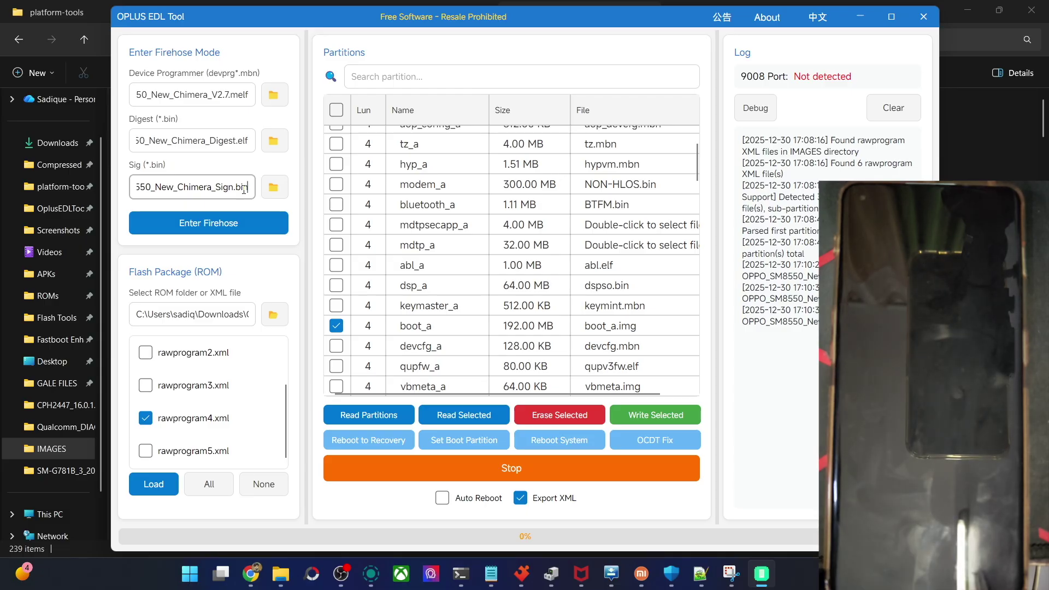
# Check the Qualcomm HS-USB QDLoader 9008 port entry in Device Manager, and return to OPLUS EDL Tool
pyautogui.rightClick(192, 574)
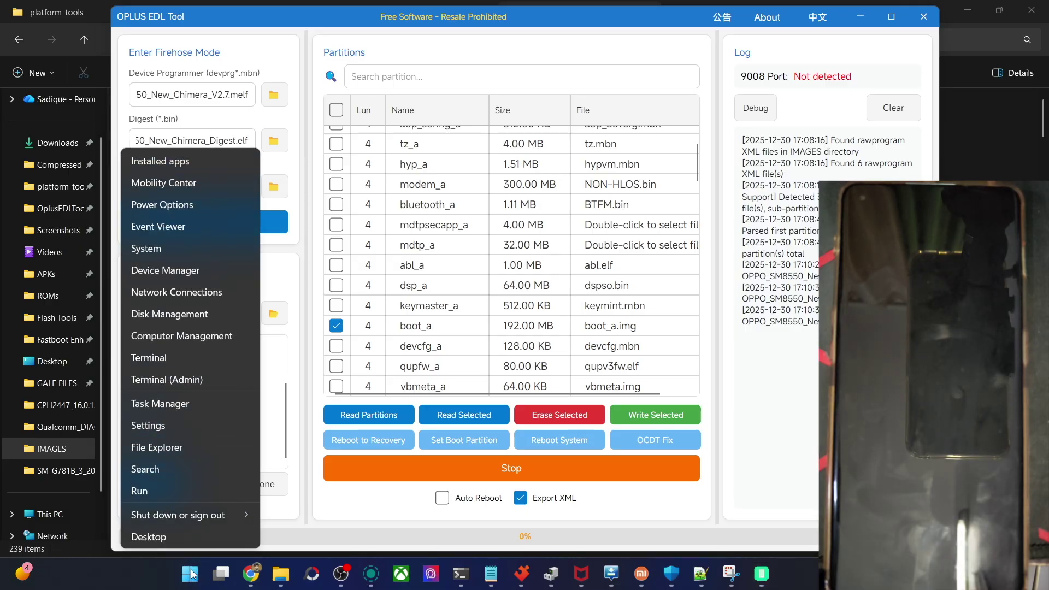
pyautogui.click(546, 576)
pyautogui.click(551, 574)
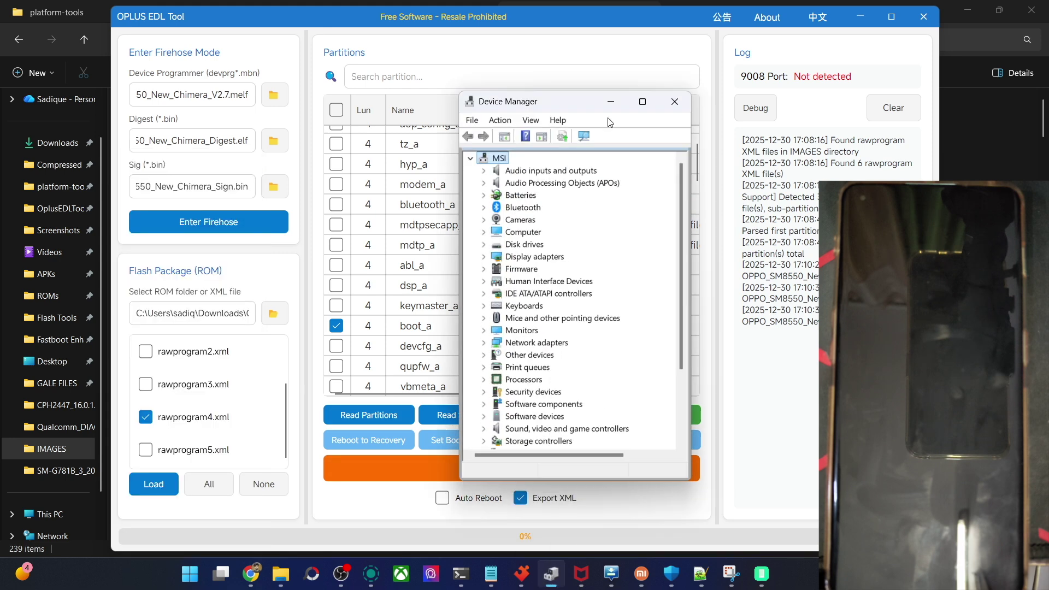
pyautogui.moveTo(587, 102); pyautogui.dragTo(477, 84)
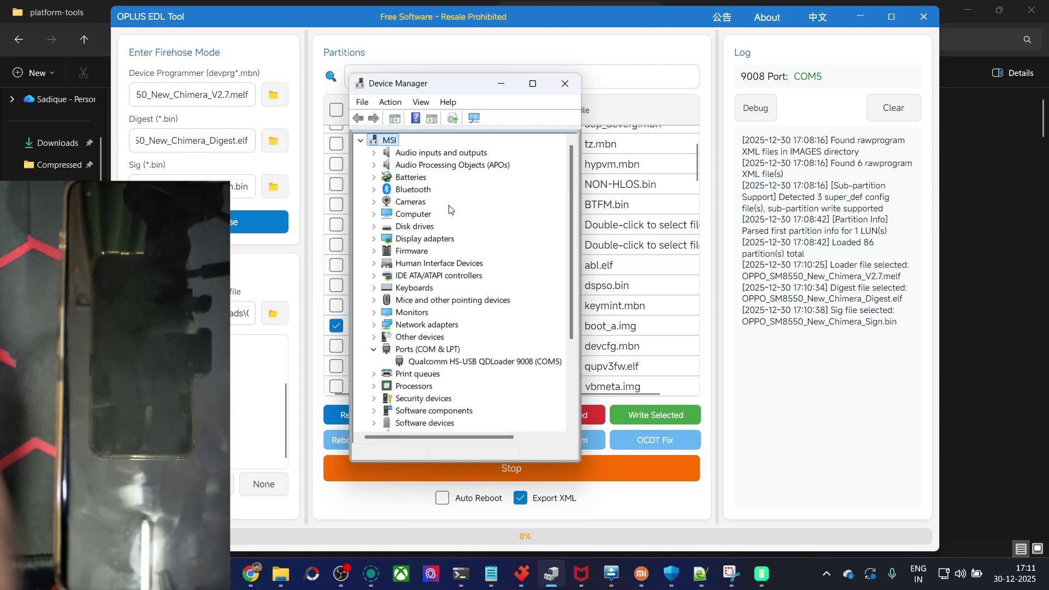
pyautogui.click(516, 362)
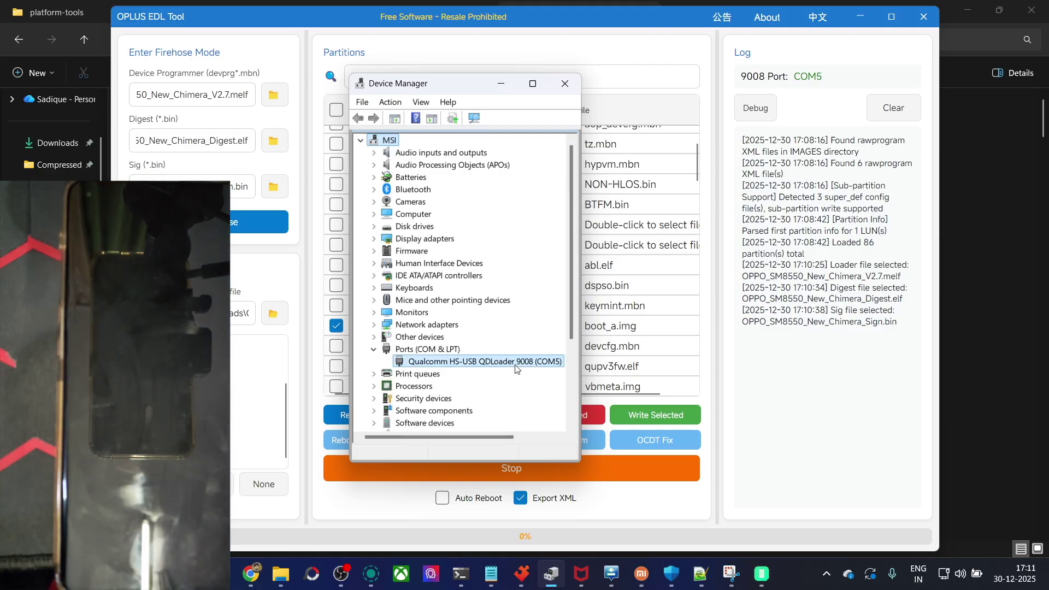
pyautogui.click(502, 83)
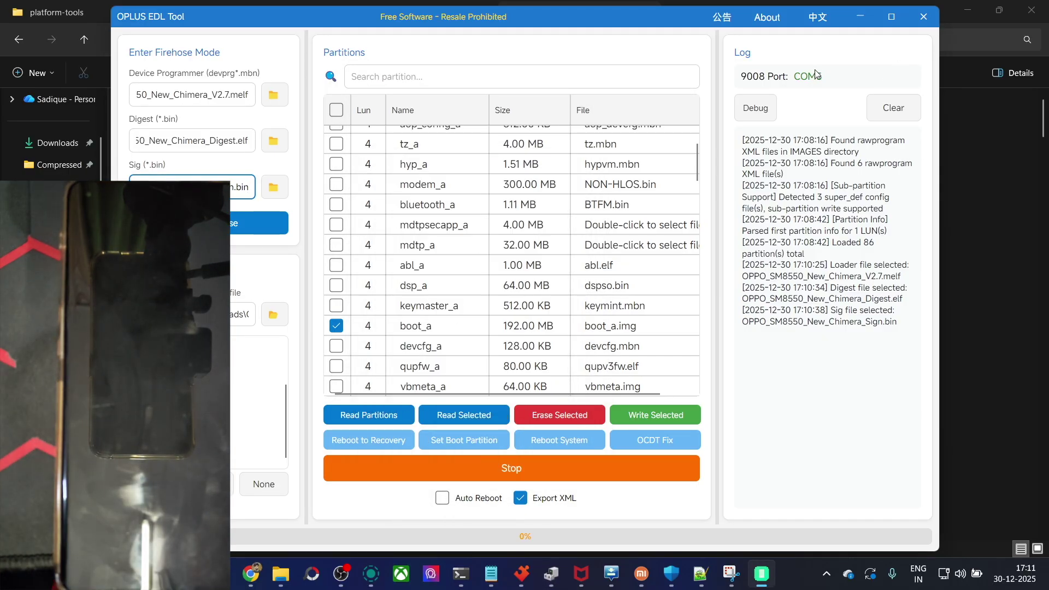
# Put the connected phone into Firehose mode and write the selected boot_a and boot_b partitions to it
pyautogui.click(258, 222)
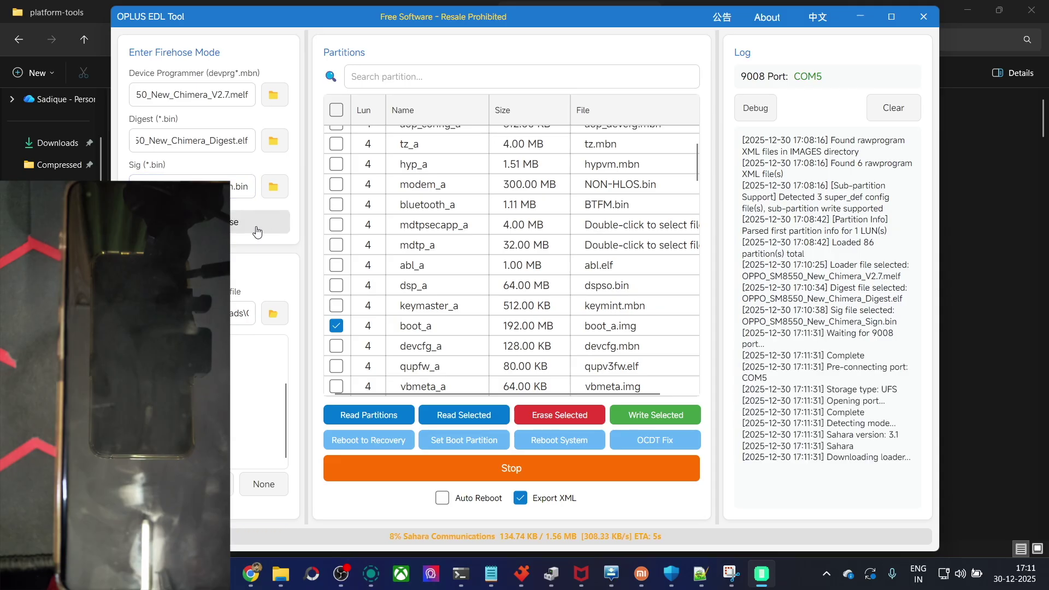
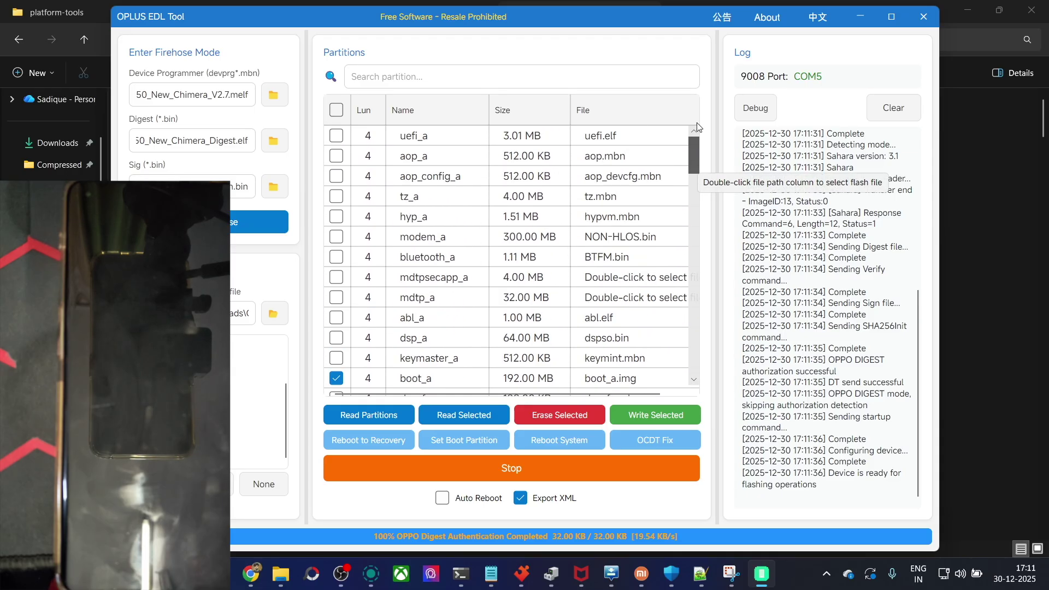
pyautogui.click(670, 417)
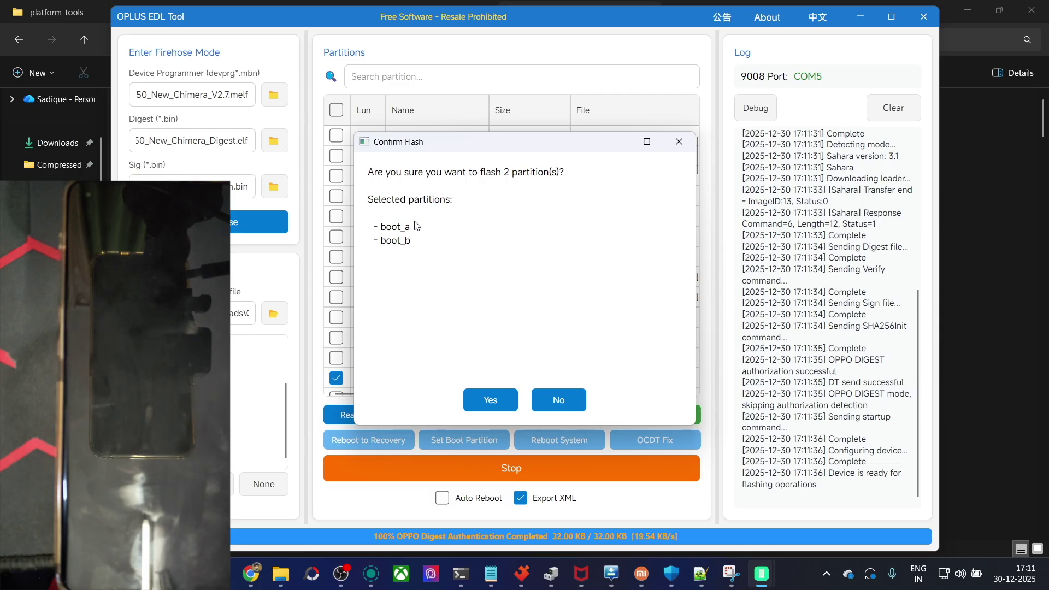
pyautogui.click(481, 403)
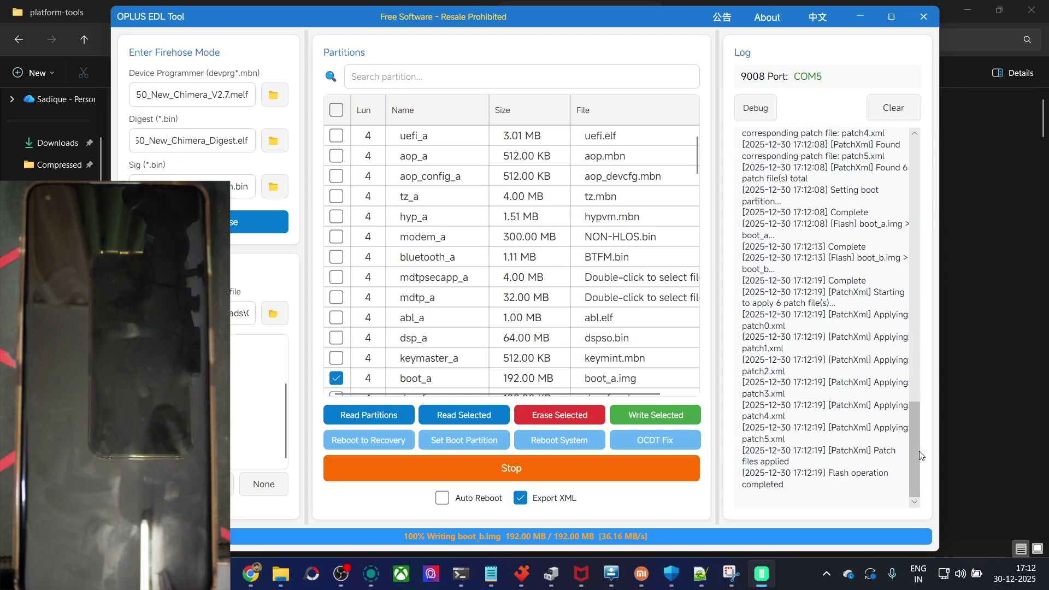
# Review the flash log from the RW mode detection through the boot image writes and patch files
pyautogui.scroll(9, 910, 425)
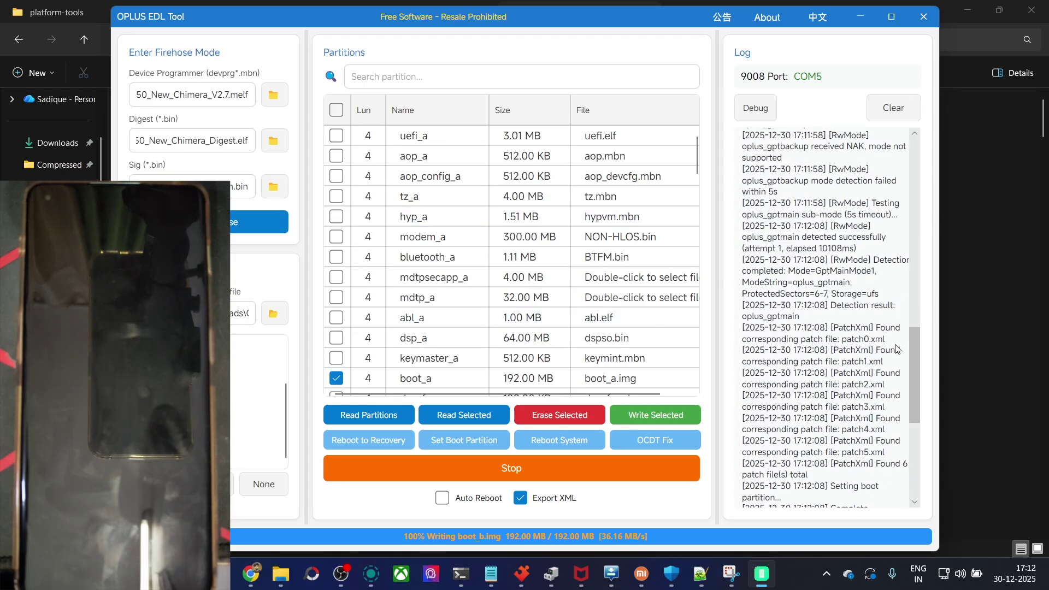
pyautogui.moveTo(914, 349); pyautogui.dragTo(912, 332)
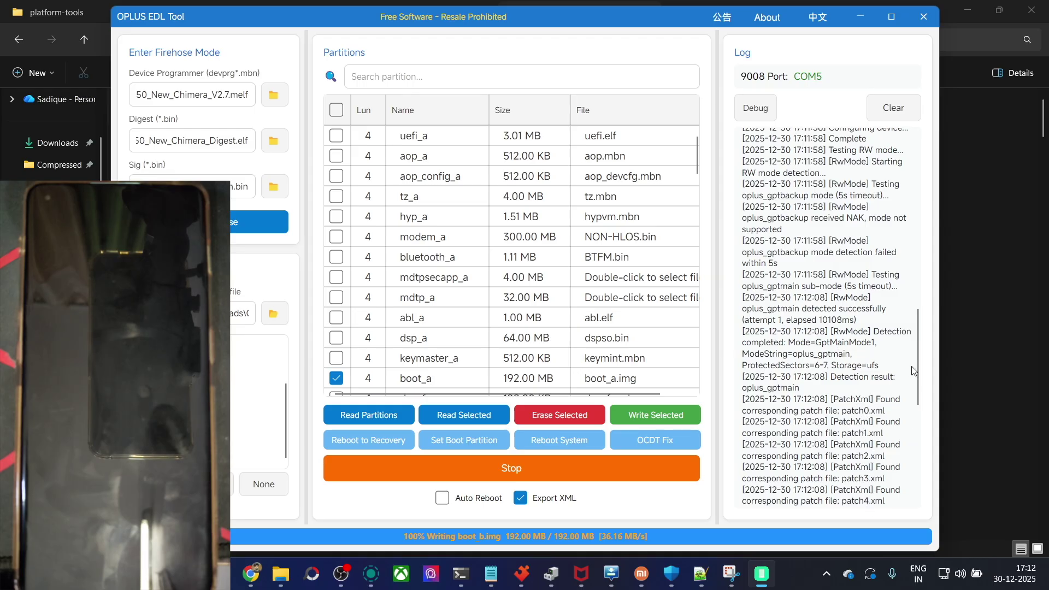
pyautogui.moveTo(919, 359); pyautogui.dragTo(922, 398)
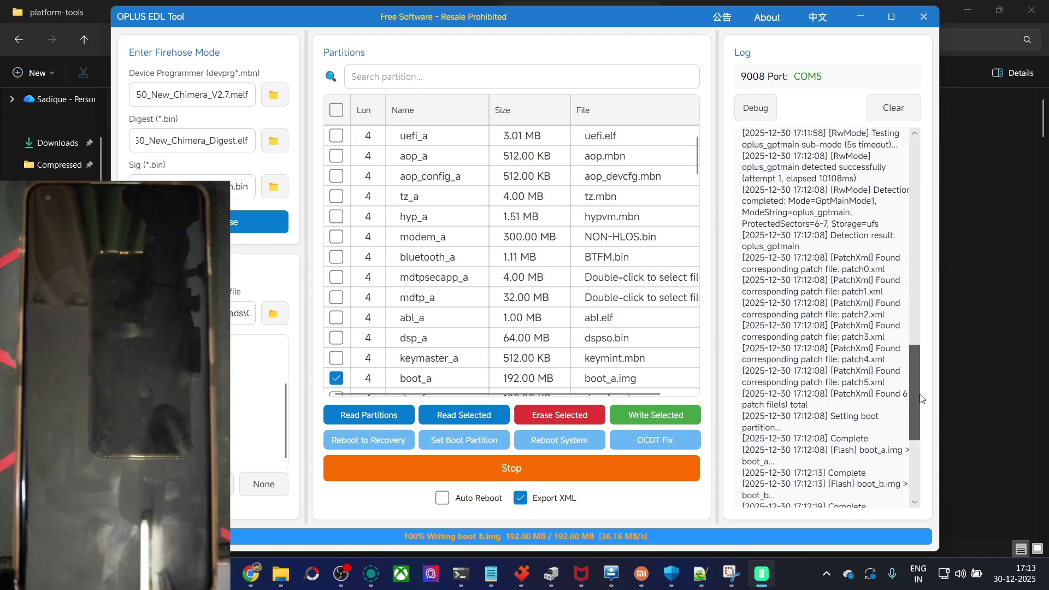
pyautogui.scroll(-4, 856, 272)
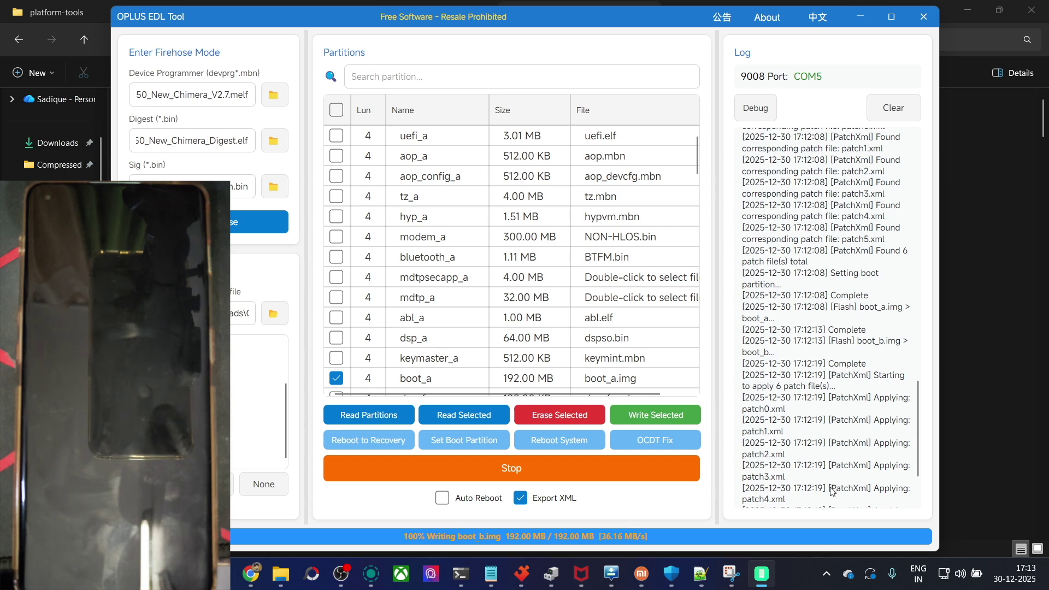
pyautogui.scroll(-3, 820, 491)
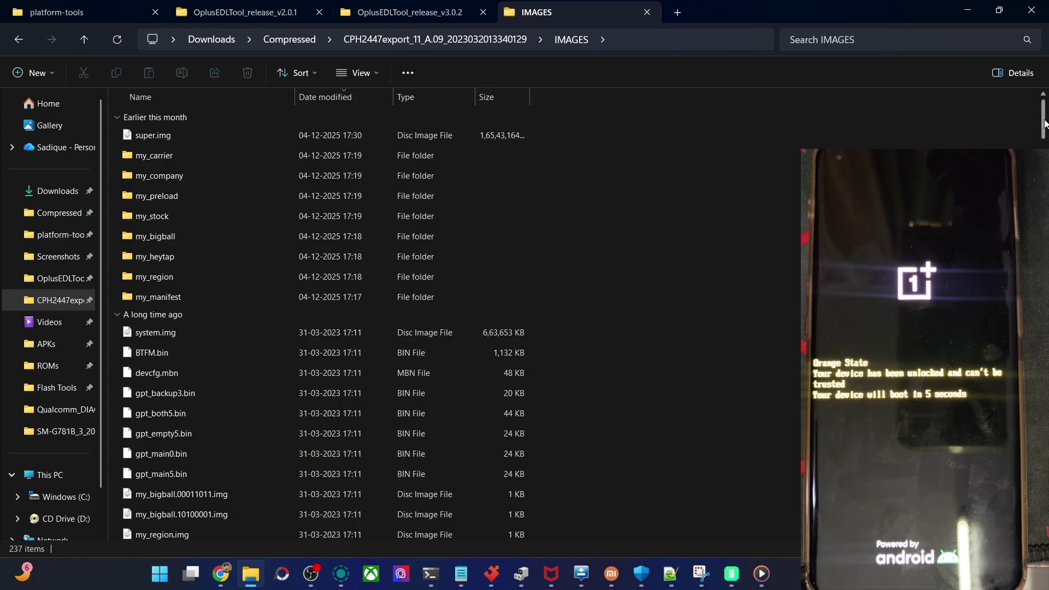
pyautogui.scroll(-8, 1043, 123)
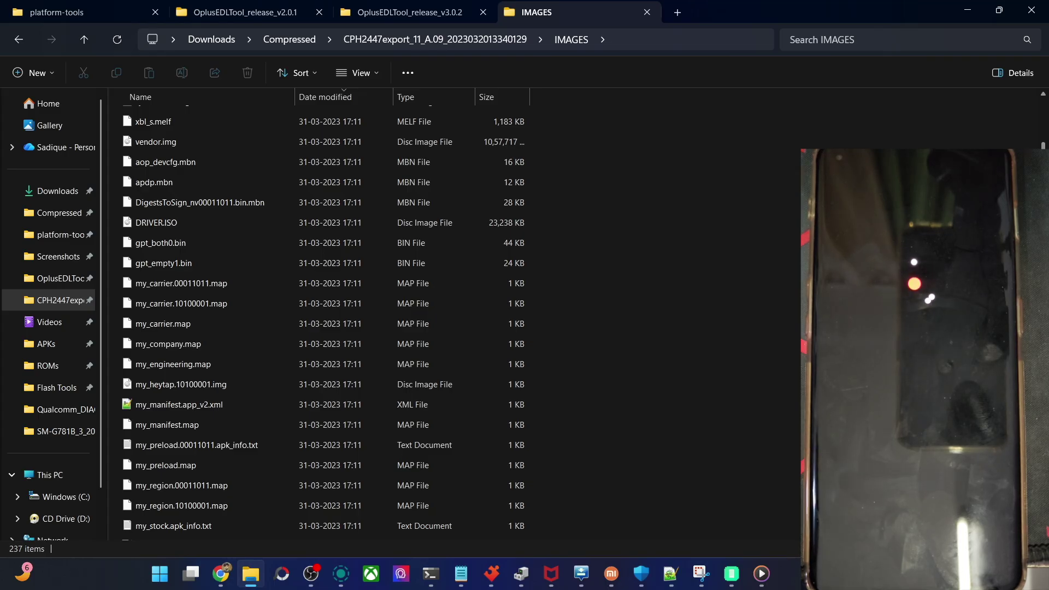
pyautogui.scroll(4, 1045, 143)
pyautogui.scroll(3, 1044, 137)
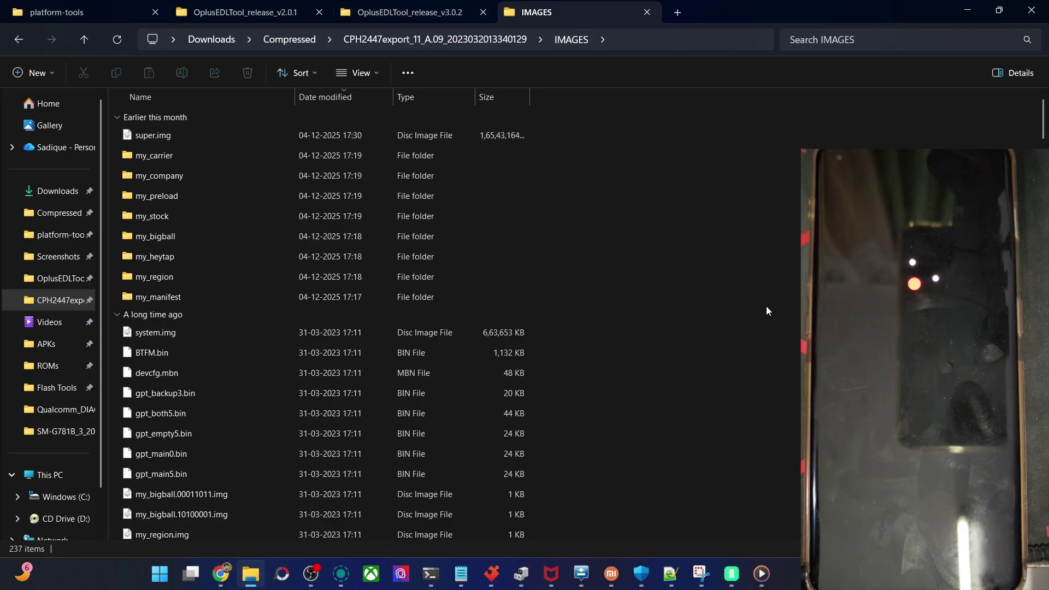
pyautogui.scroll(-9, 1043, 137)
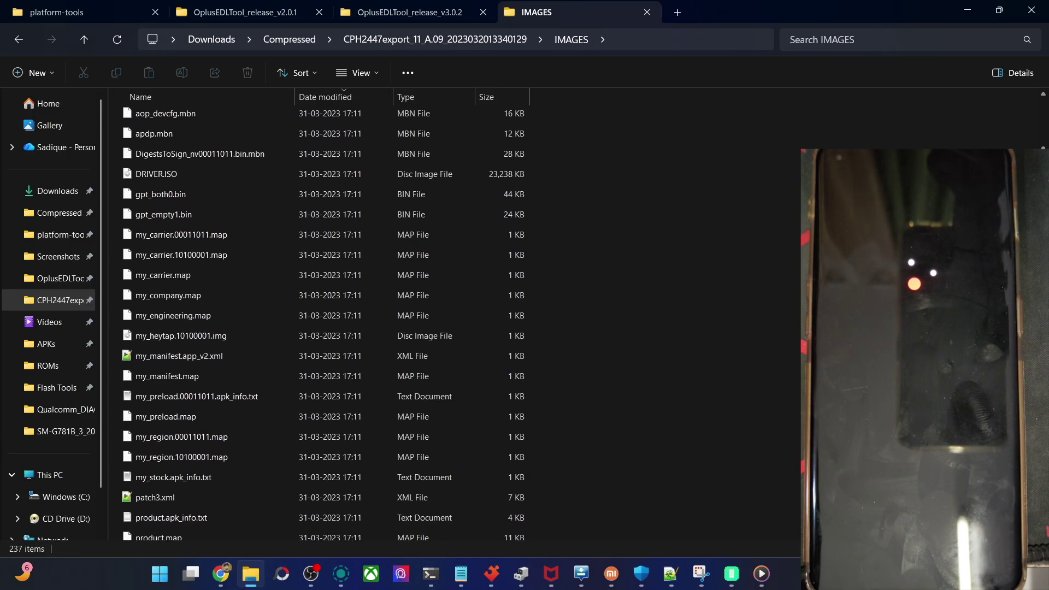
pyautogui.scroll(-14, 323, 324)
pyautogui.scroll(9, 323, 324)
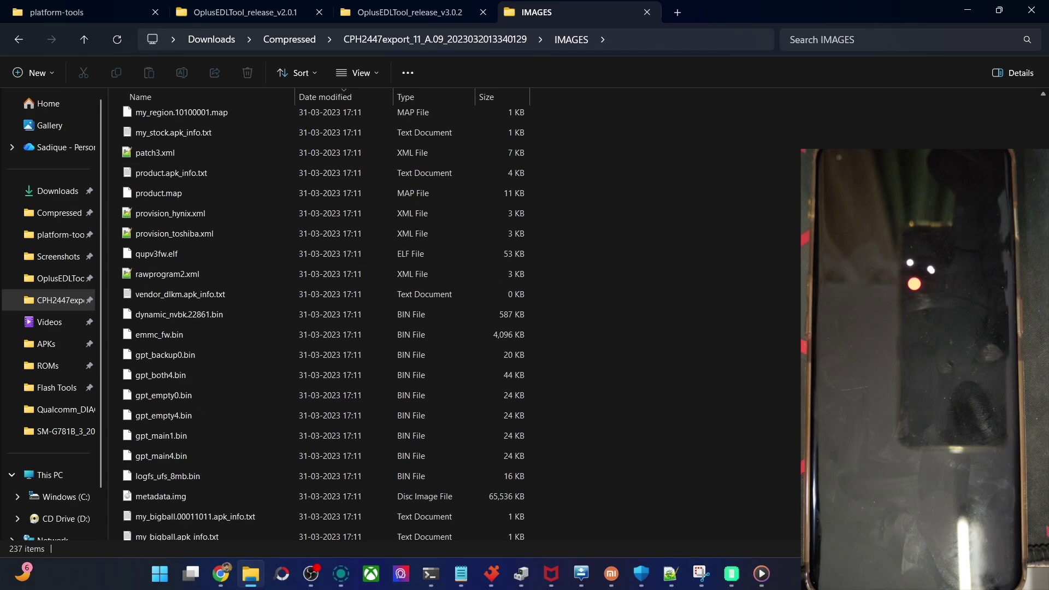
pyautogui.scroll(10, 367, 404)
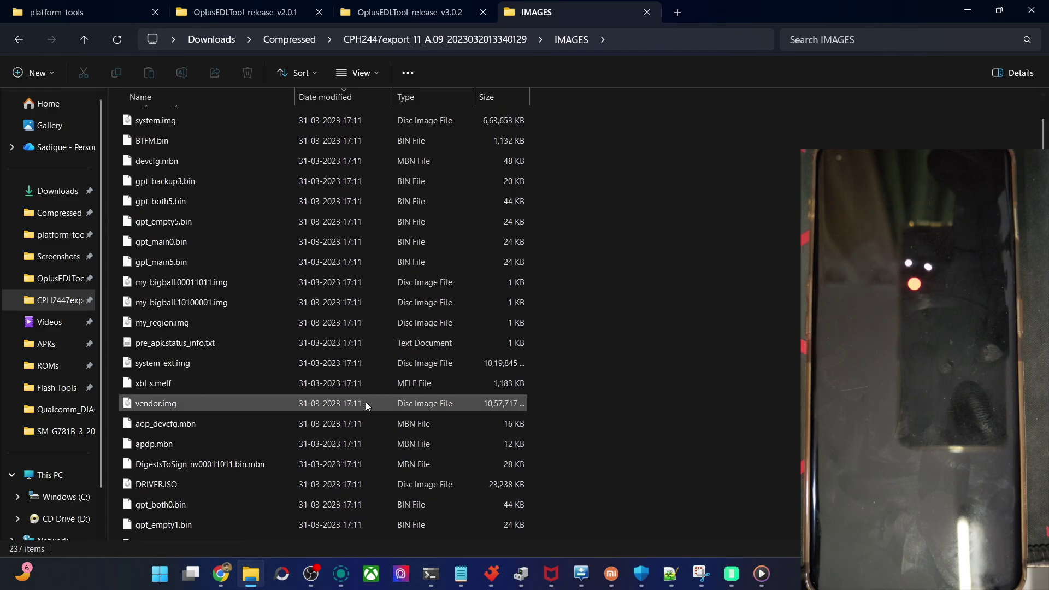
pyautogui.click(268, 345)
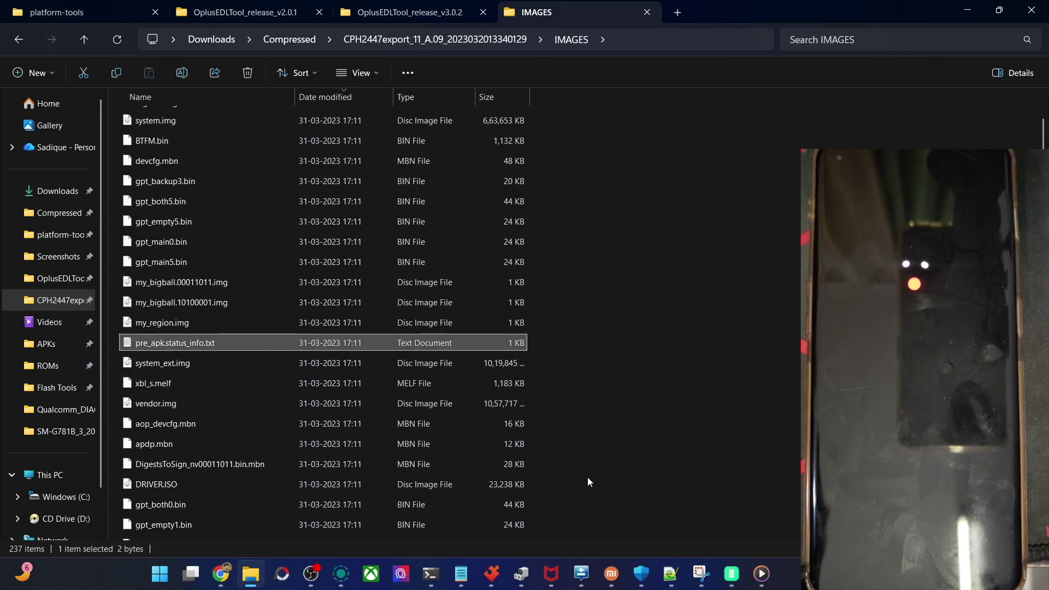
# Check the partition entries of rawprogram4.xml in Notepad++, and return to the IMAGES folder in File Explorer
pyautogui.moveTo(672, 573)
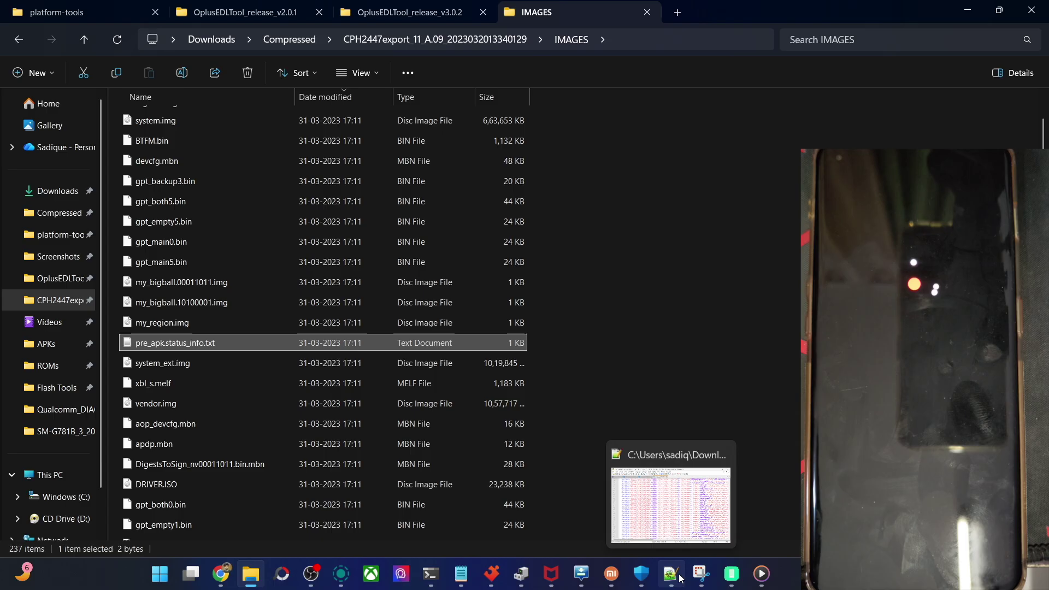
pyautogui.click(663, 513)
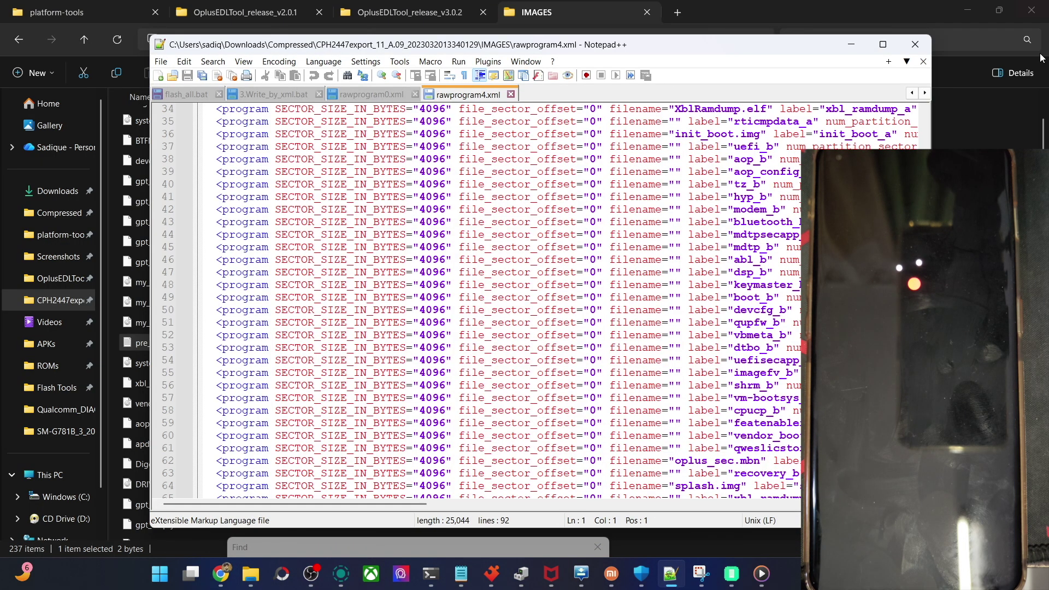
pyautogui.click(852, 45)
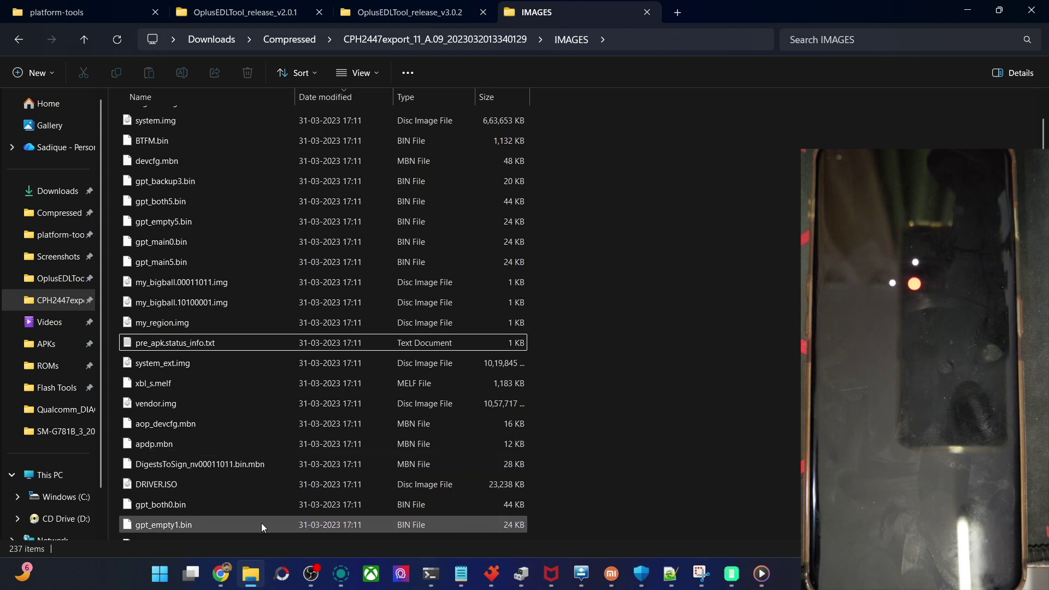
# Switch to Chrome and review the droidwin.com EDL flashing guide from loading the ROM package to booting the device into EDL Mode
pyautogui.click(229, 572)
pyautogui.click(240, 13)
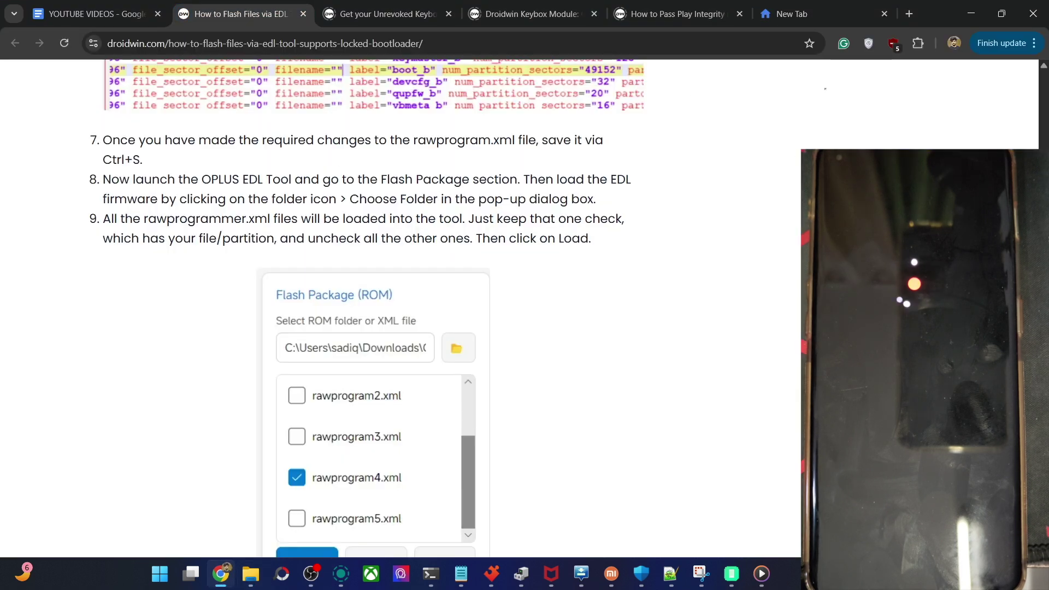
pyautogui.scroll(-15, 367, 306)
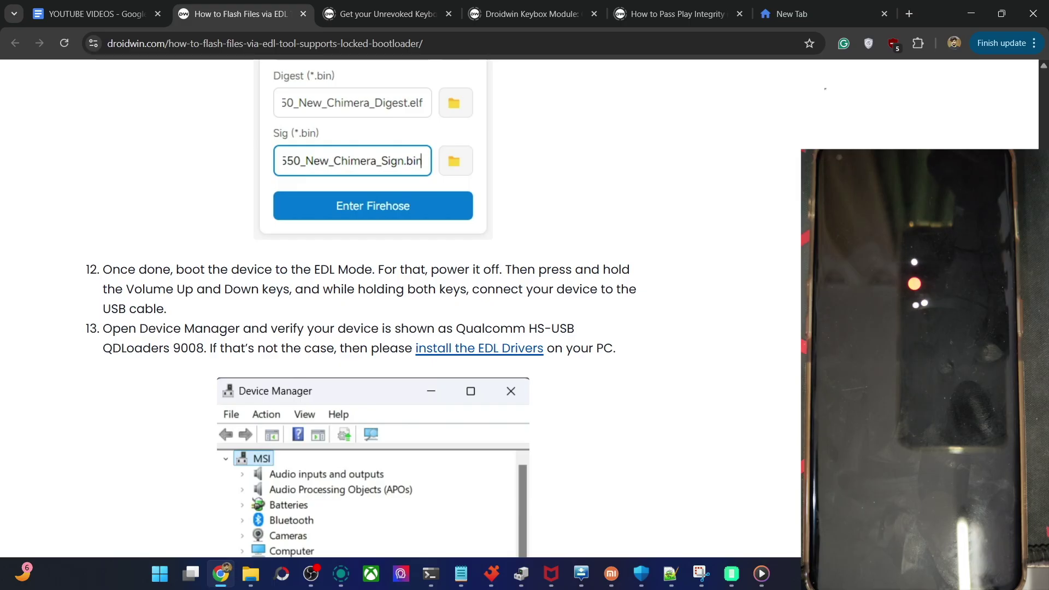